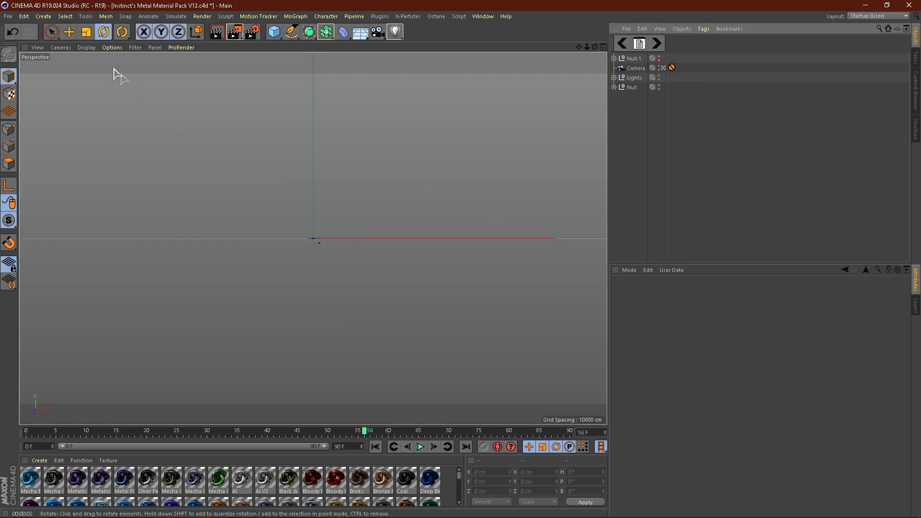
# Open the FaZe Logo Fix Illustrator file from the Ai folder, accepting the import settings with splines connected
pyautogui.click(10, 17)
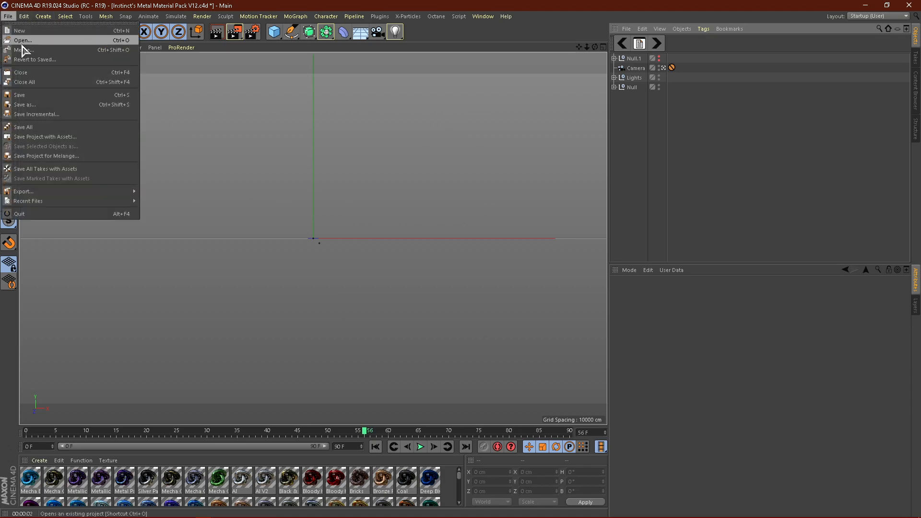
pyautogui.click(21, 37)
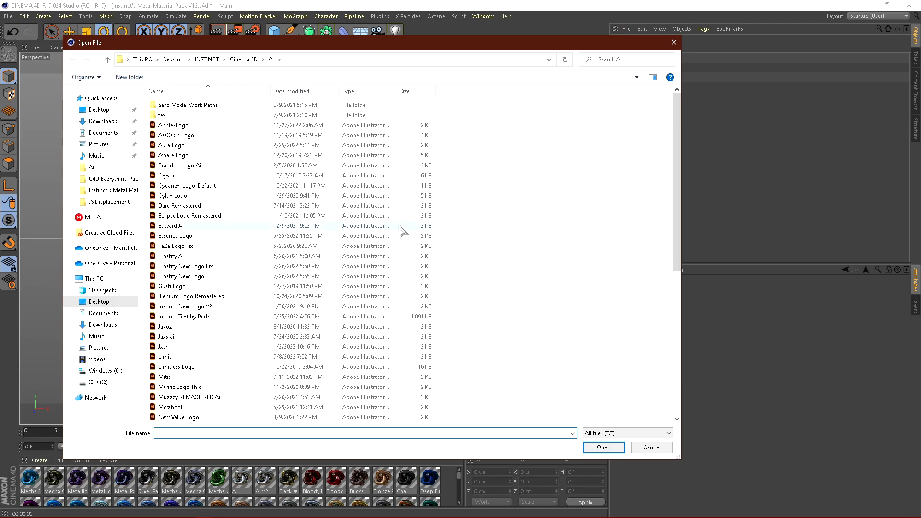
pyautogui.scroll(-2, 403, 232)
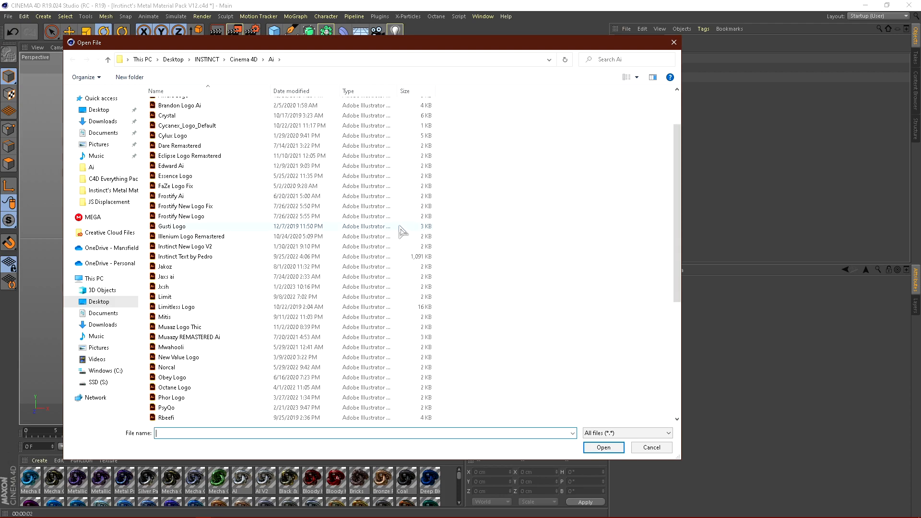
pyautogui.scroll(-1, 403, 231)
pyautogui.scroll(-1, 297, 301)
pyautogui.scroll(-2, 300, 304)
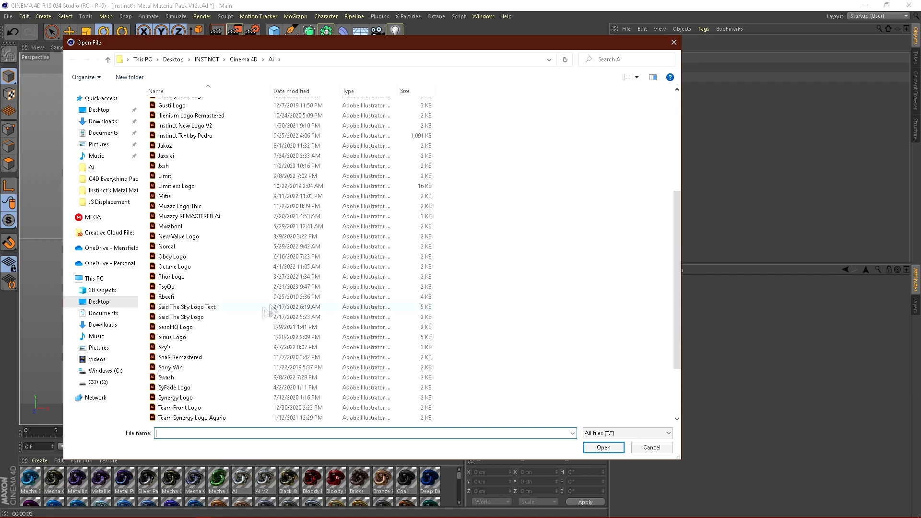
pyautogui.scroll(2, 217, 287)
pyautogui.scroll(1, 204, 285)
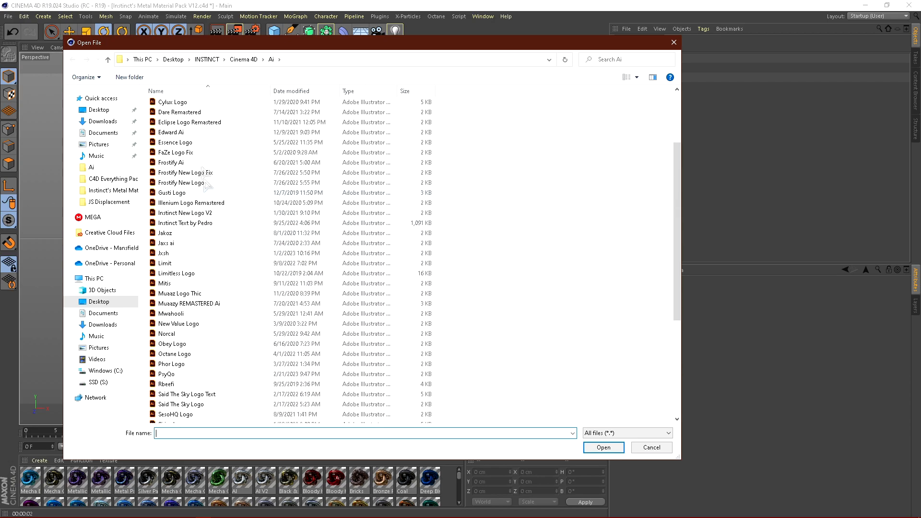
pyautogui.click(195, 153)
pyautogui.click(603, 447)
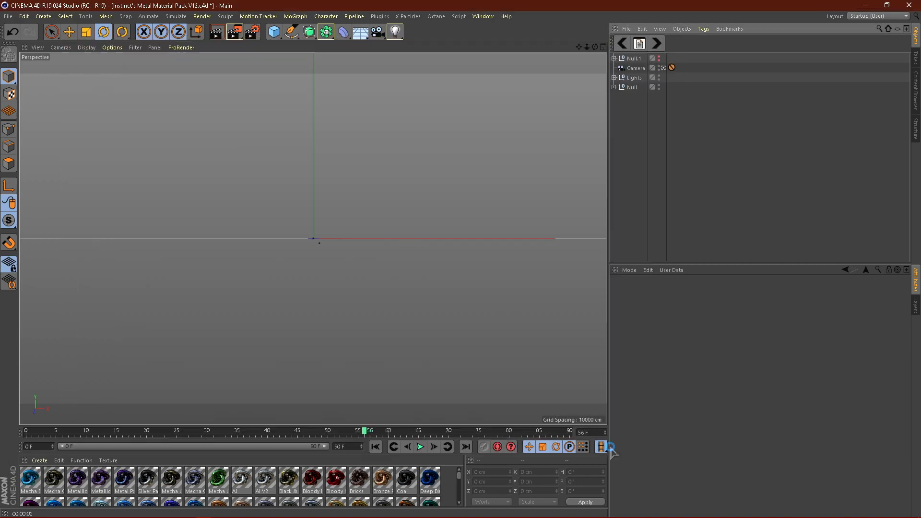
pyautogui.moveTo(578, 295); pyautogui.dragTo(391, 178)
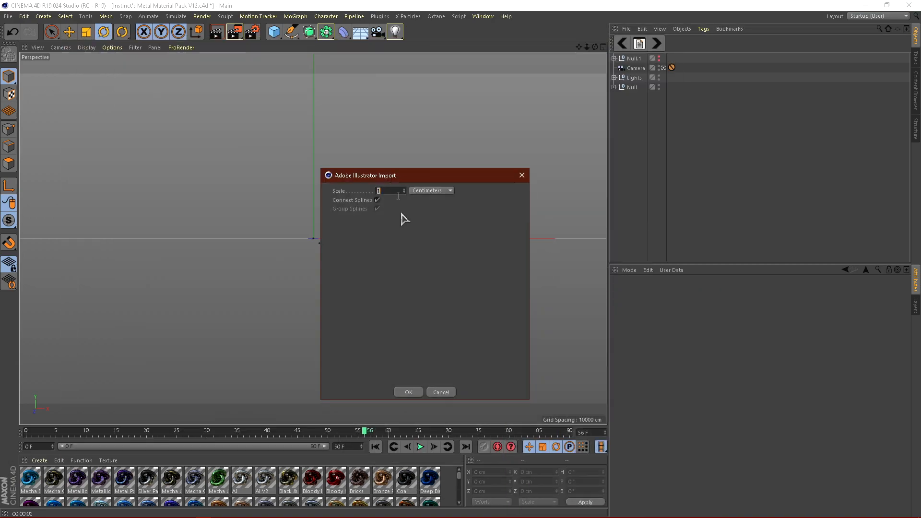
pyautogui.click(410, 391)
# Centre the imported logo spline at the world origin by setting its X and Y positions to 0 cm
pyautogui.click(642, 292)
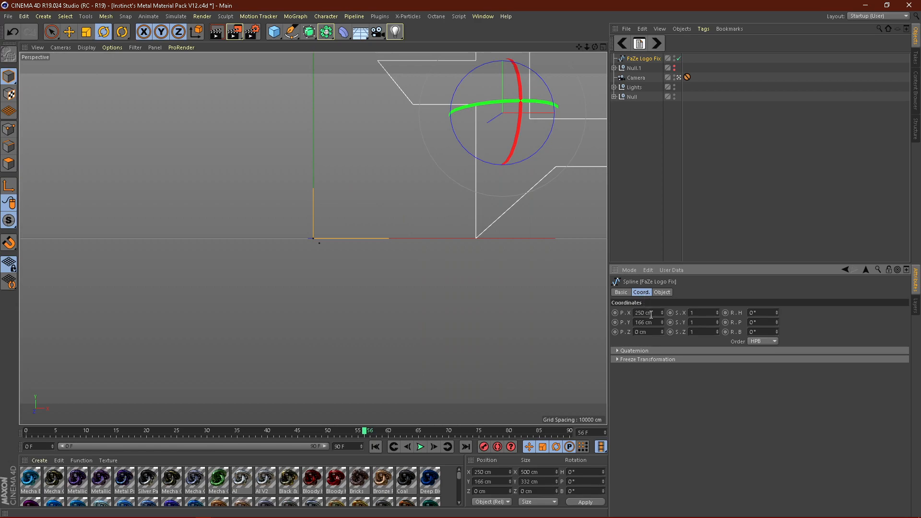
pyautogui.press('Tab')
pyautogui.write('0')
pyautogui.press('Return')
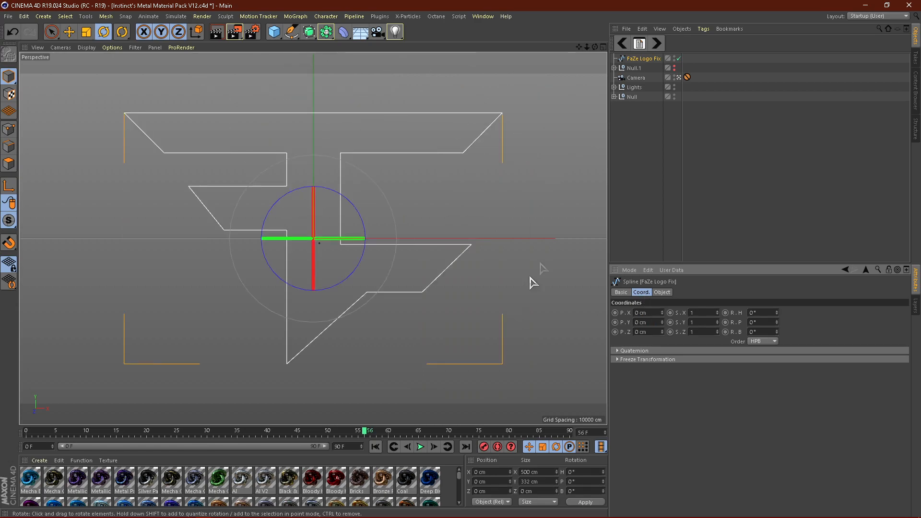
pyautogui.click(696, 192)
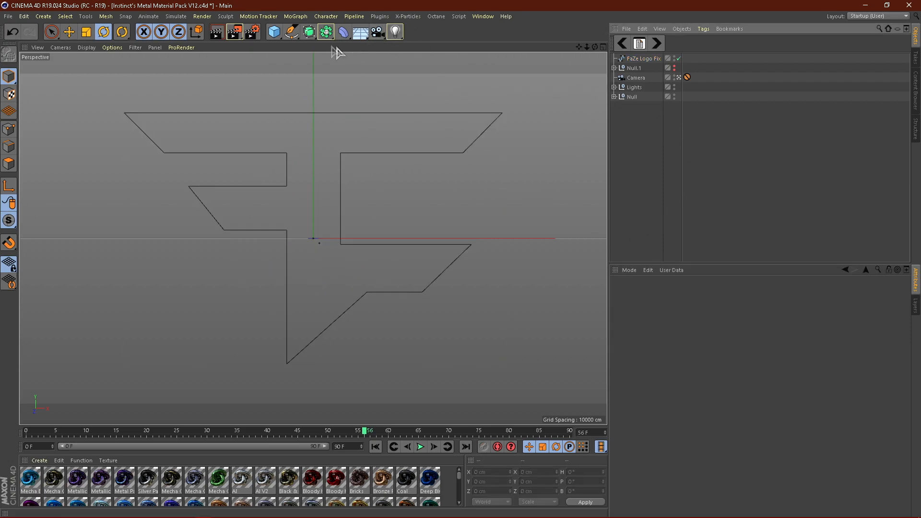
# Add an Extrude object and make the logo spline its child
pyautogui.click(312, 34)
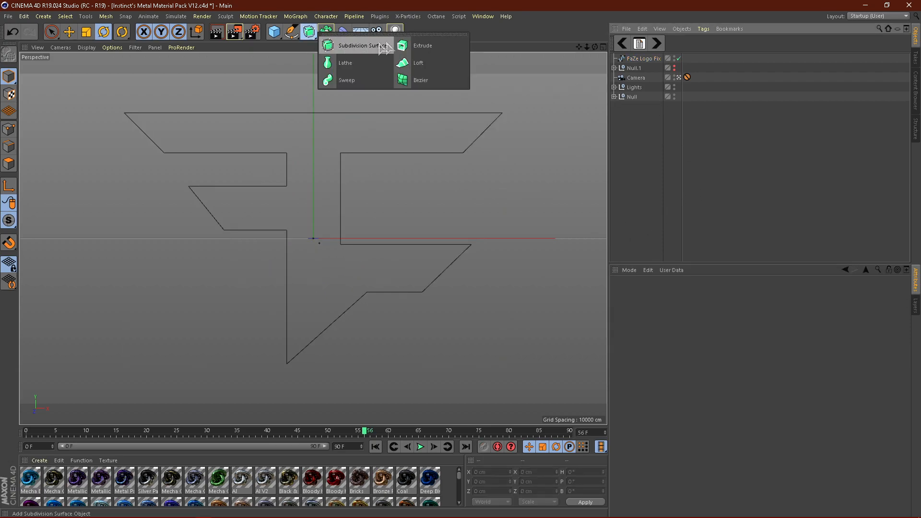
pyautogui.click(419, 46)
pyautogui.moveTo(644, 68); pyautogui.dragTo(642, 64)
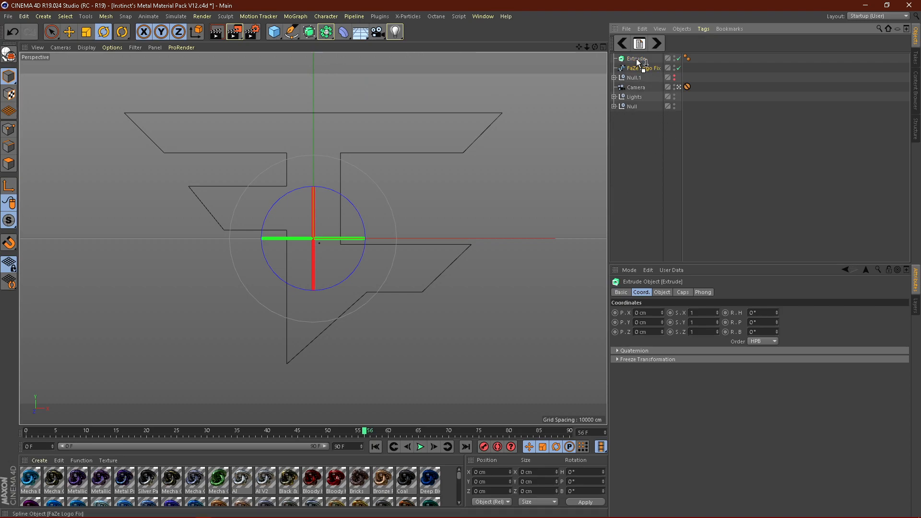
pyautogui.moveTo(636, 58); pyautogui.dragTo(636, 59)
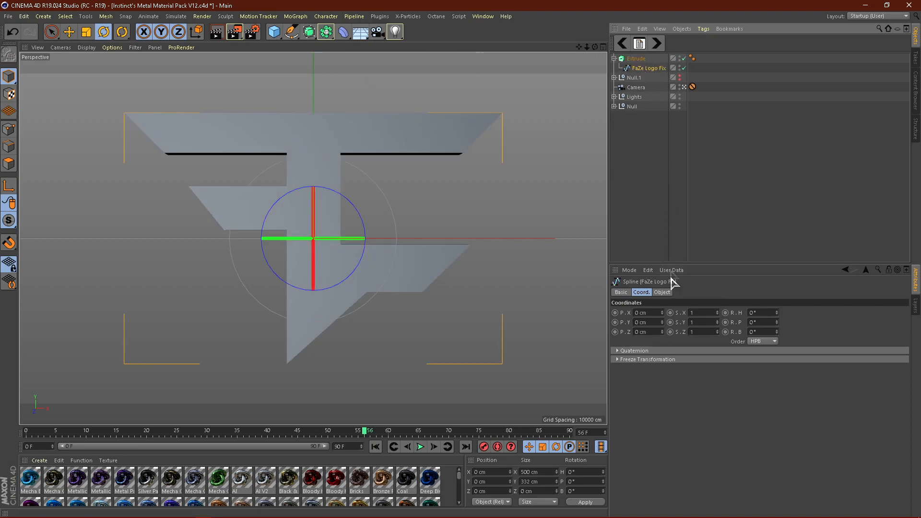
# Set both the start and end caps of the Extrude object to Fillet Cap
pyautogui.click(636, 58)
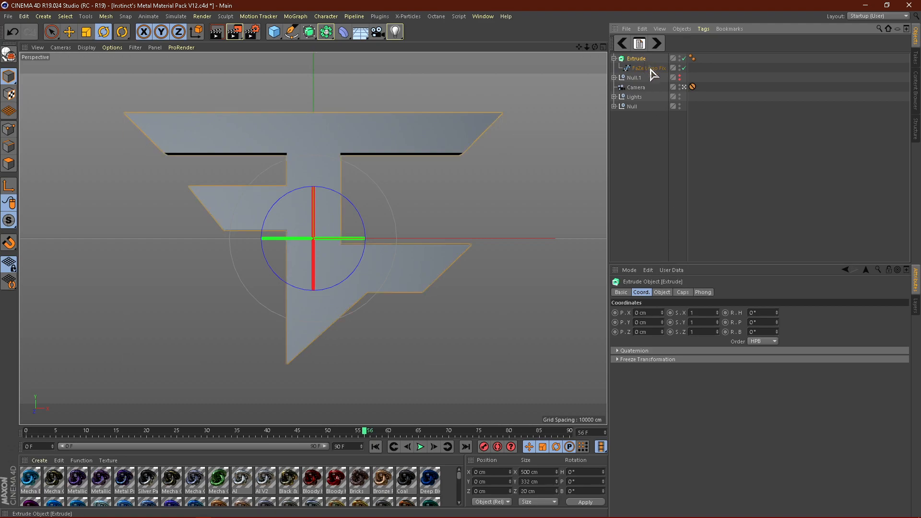
pyautogui.click(683, 293)
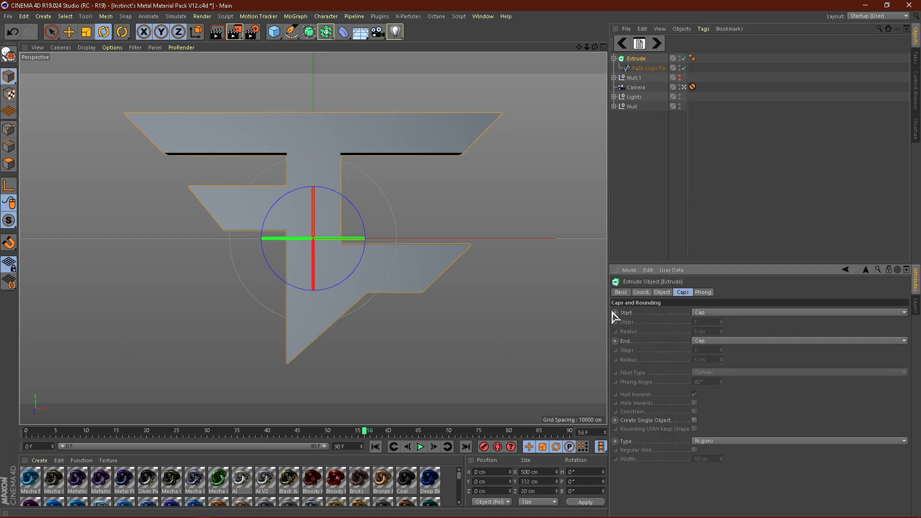
pyautogui.click(728, 315)
pyautogui.click(711, 350)
pyautogui.click(713, 342)
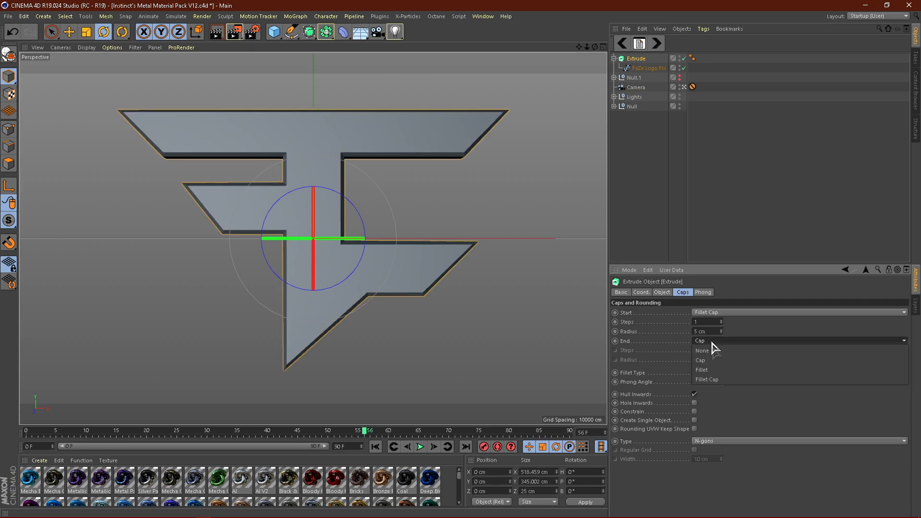
pyautogui.click(713, 380)
# Give the start and end fillets of the extruded logo 6 steps and a 3 cm radius
pyautogui.click(706, 324)
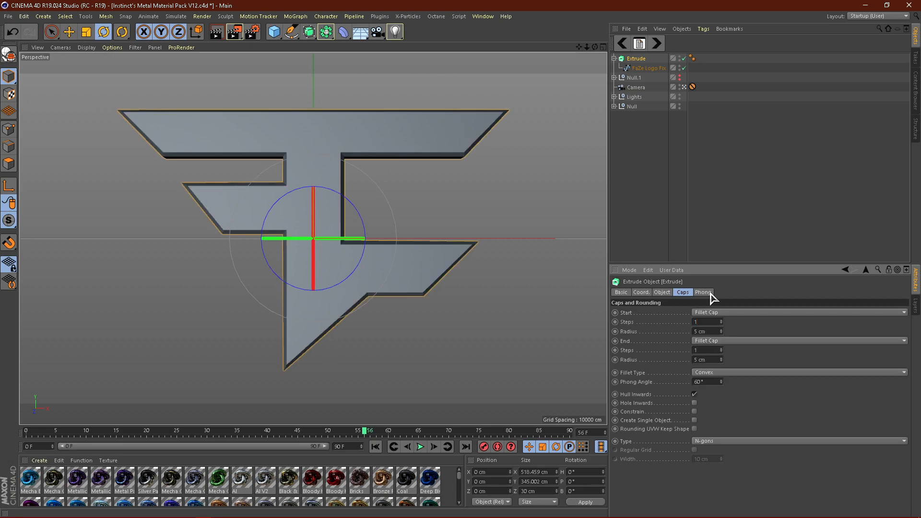
pyautogui.write('6')
pyautogui.press('Tab')
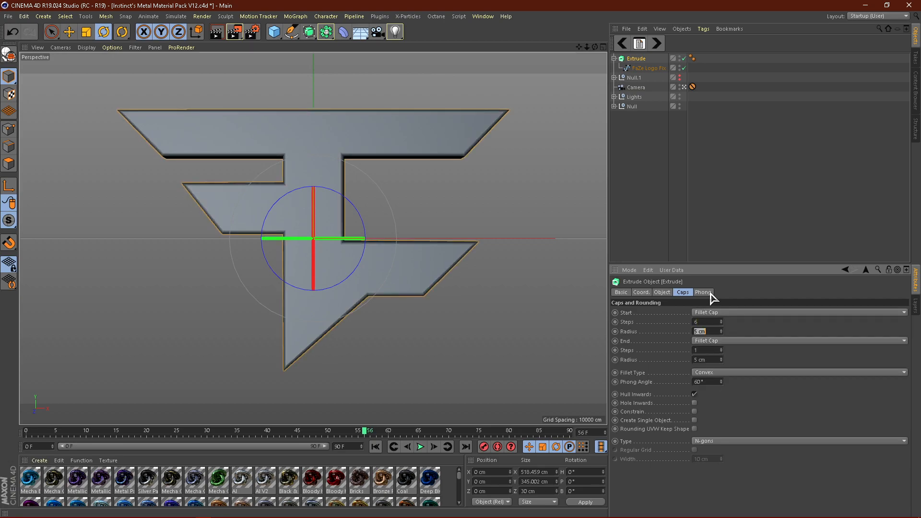
pyautogui.write('3')
pyautogui.press('Tab')
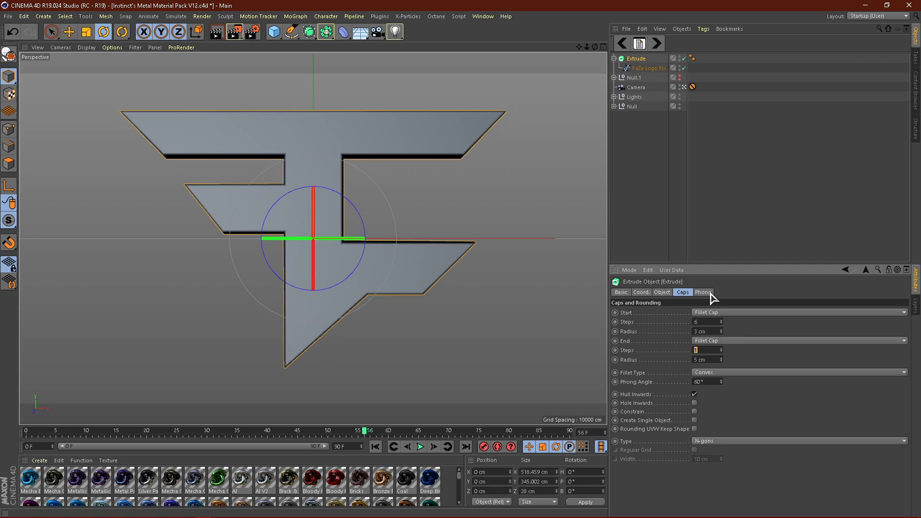
pyautogui.write('3')
pyautogui.press('Tab')
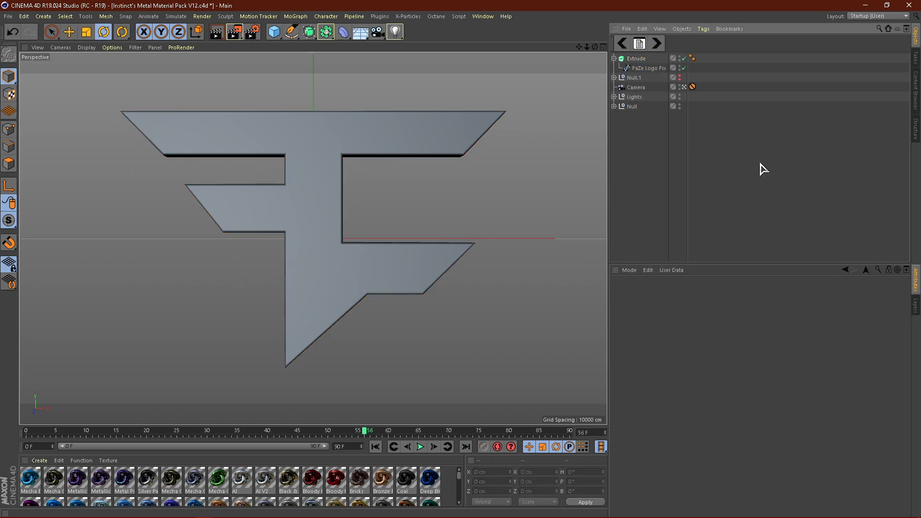
# Set the logo's extrusion depth to 40 cm along Z and switch to the Move tool
pyautogui.click(662, 292)
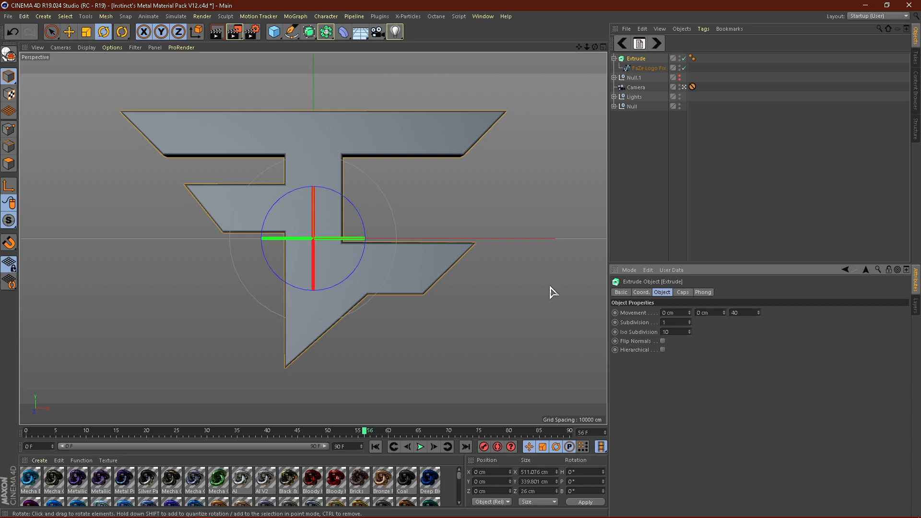
pyautogui.press('Return')
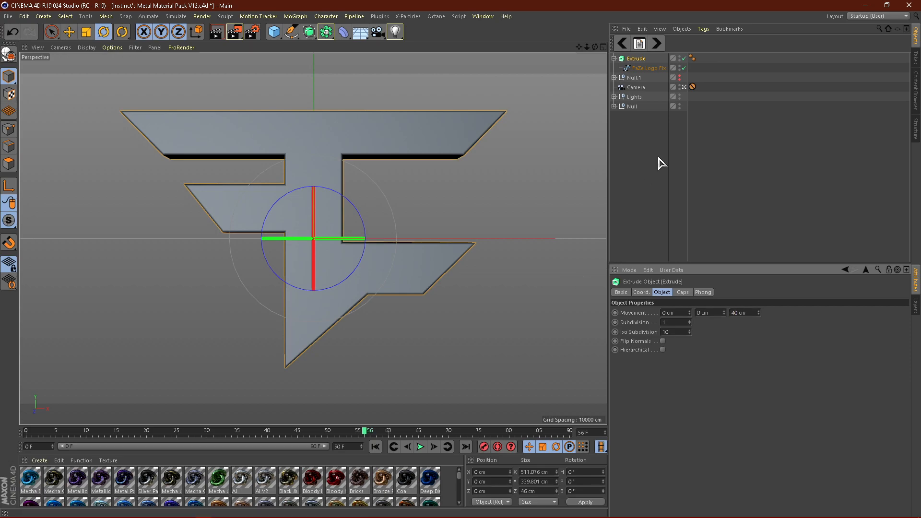
pyautogui.press('e')
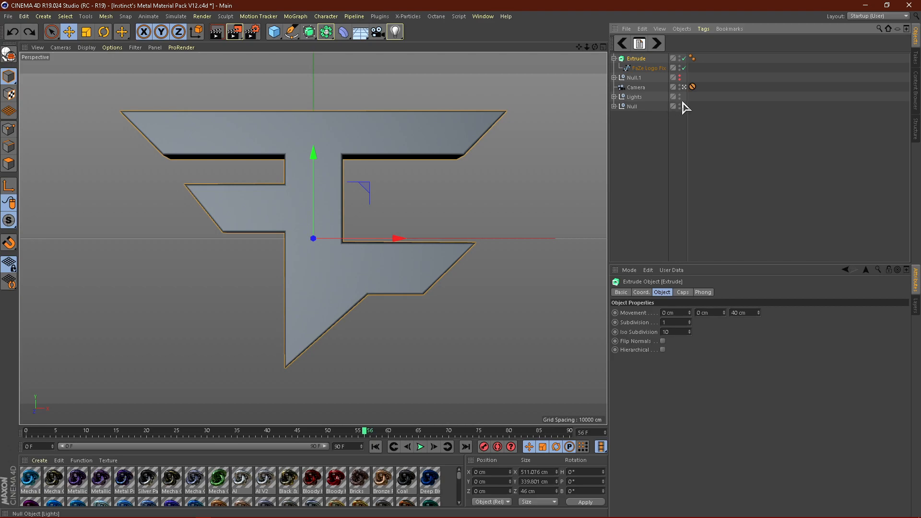
# Duplicate the Extrude object and set the copy's extrusion depth to 10 cm
pyautogui.hotkey('ctrl', 'c')
pyautogui.hotkey('ctrl', 'v')
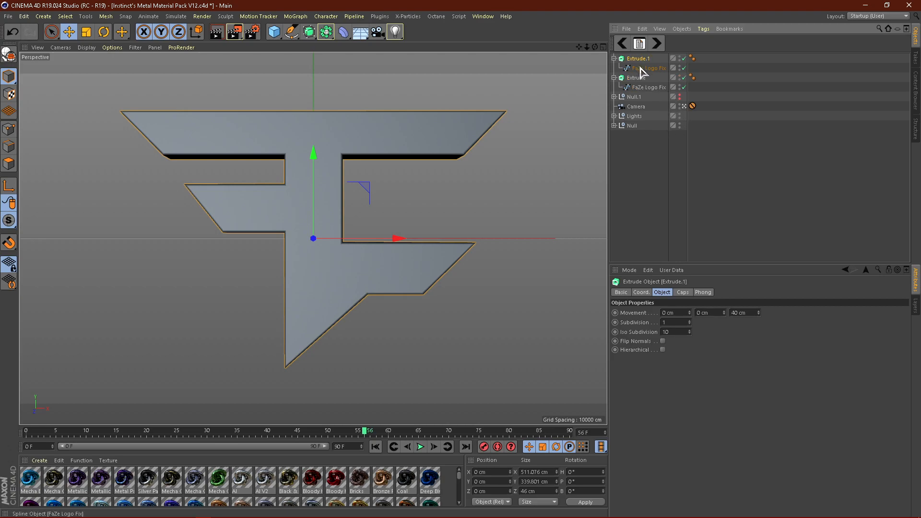
pyautogui.click(751, 313)
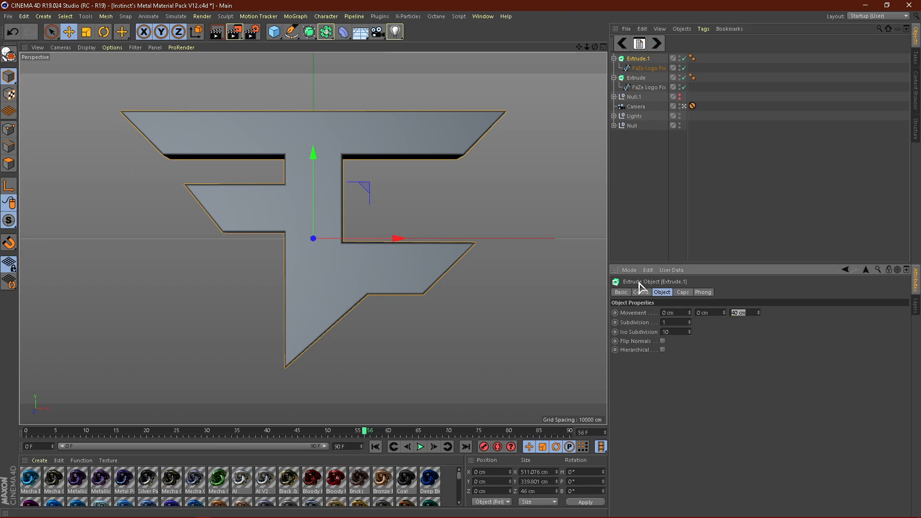
pyautogui.press('Return')
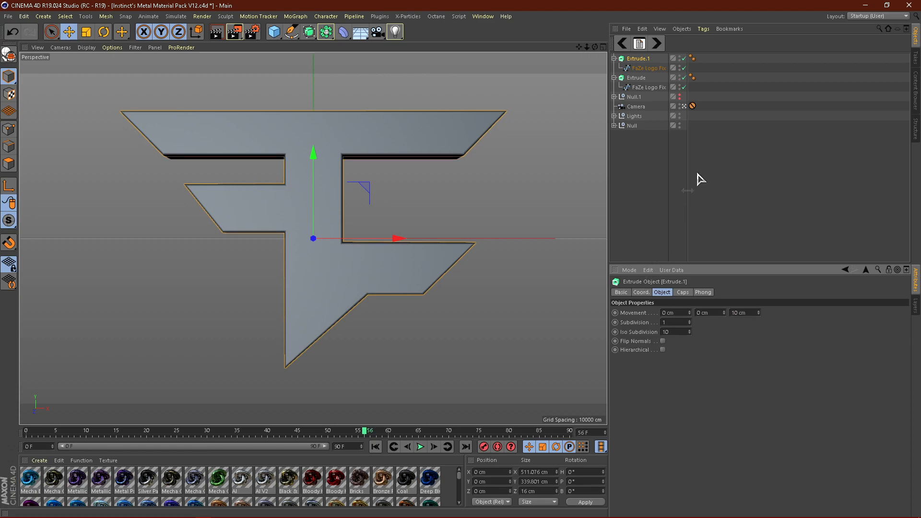
# Set the Z position of the duplicated extrusion to 5 cm
pyautogui.click(642, 292)
pyautogui.click(648, 332)
pyautogui.write('5')
pyautogui.press('Return')
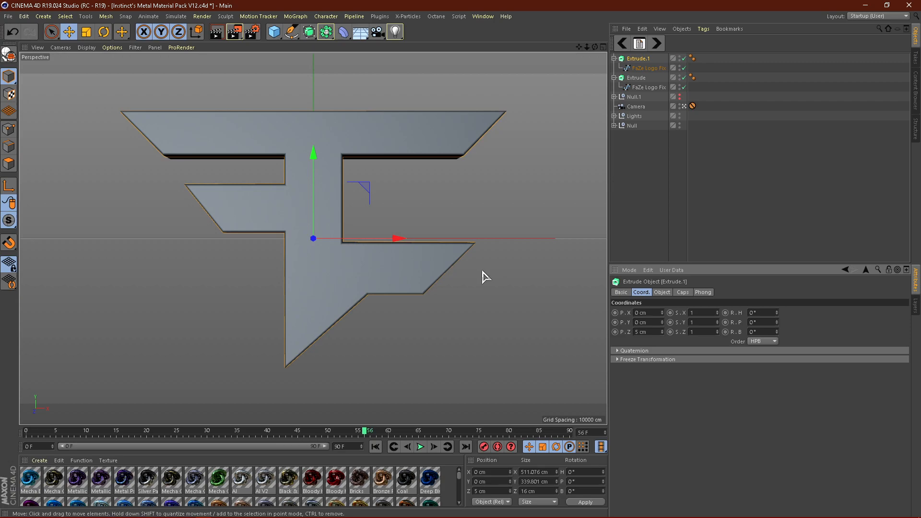
# Leave the scene camera's view and set the duplicate extrusion's start and end fillet radii to 6 cm
pyautogui.click(685, 106)
pyautogui.keyDown('alt'); pyautogui.moveTo(338, 247); pyautogui.dragTo(370, 225); pyautogui.keyUp('alt')
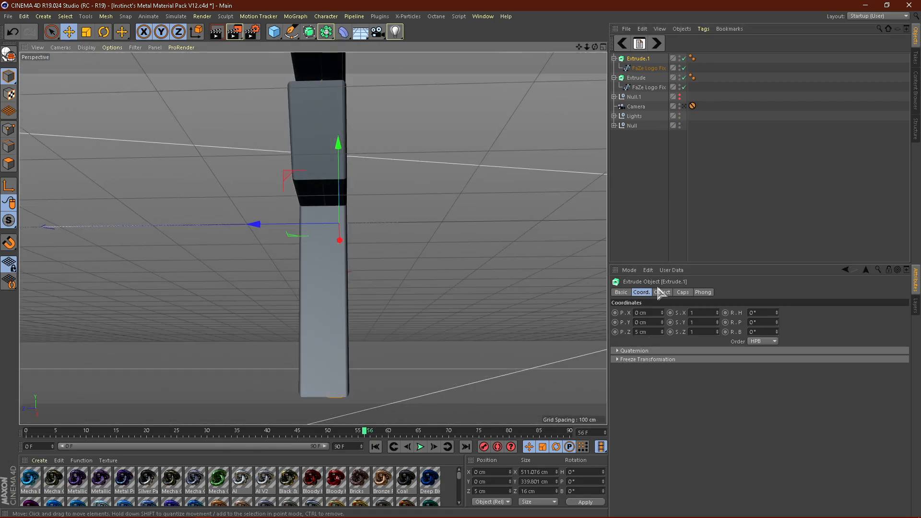
pyautogui.click(683, 292)
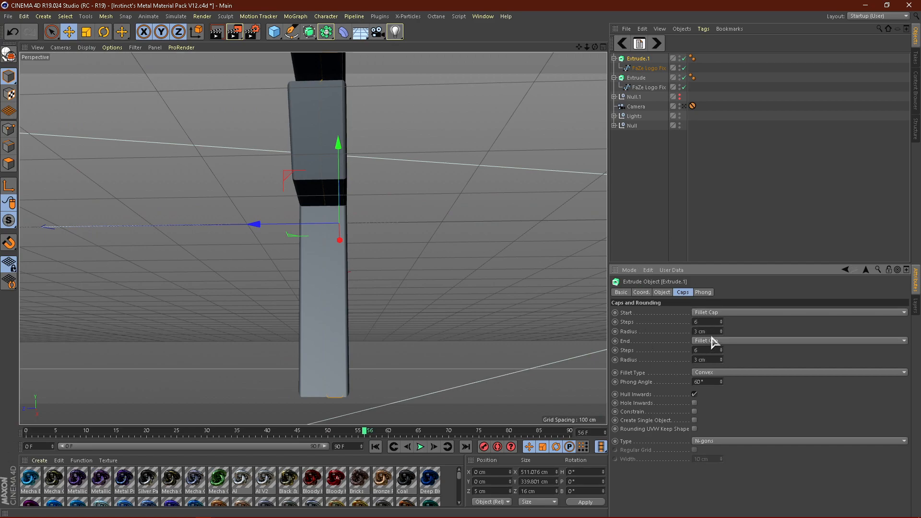
pyautogui.moveTo(703, 333); pyautogui.dragTo(621, 336)
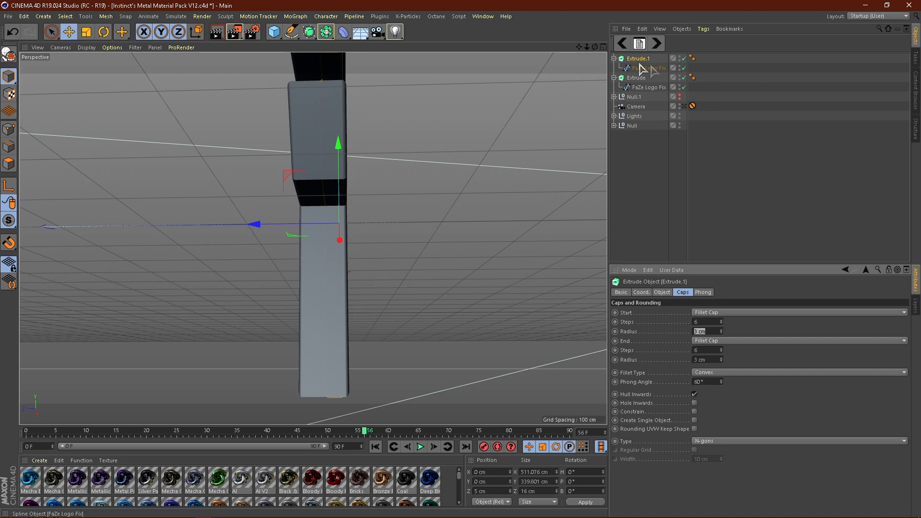
pyautogui.write('6')
pyautogui.press('Tab')
pyautogui.press('Tab')
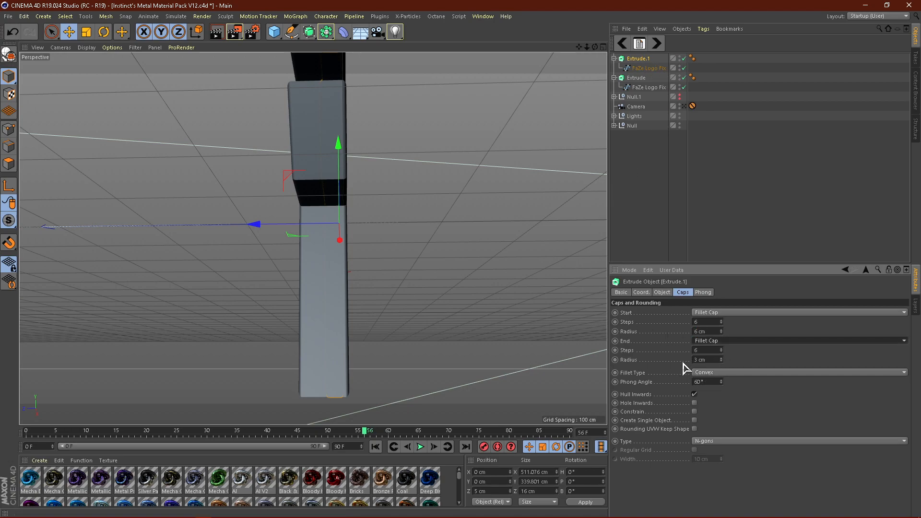
pyautogui.write('6')
pyautogui.press('Return')
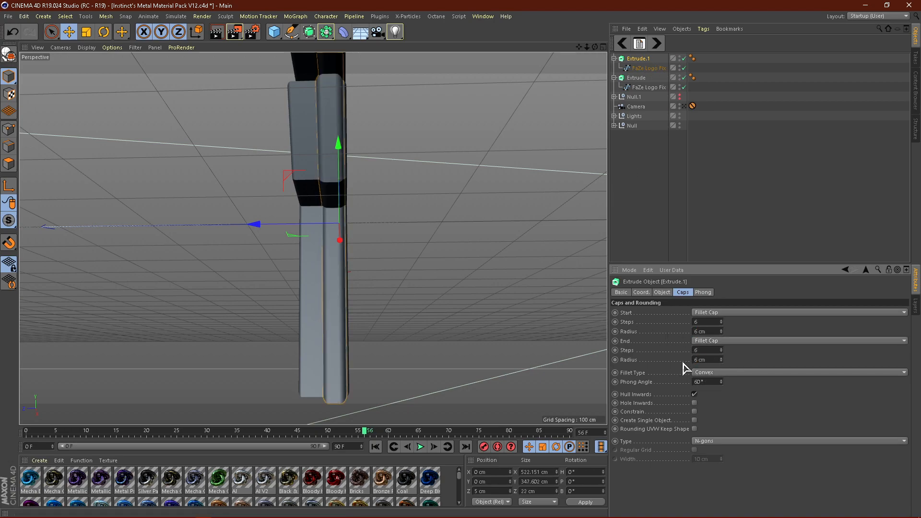
# Move the duplicated extrusion back along the main logo's depth to a Z position of 15 cm
pyautogui.click(642, 292)
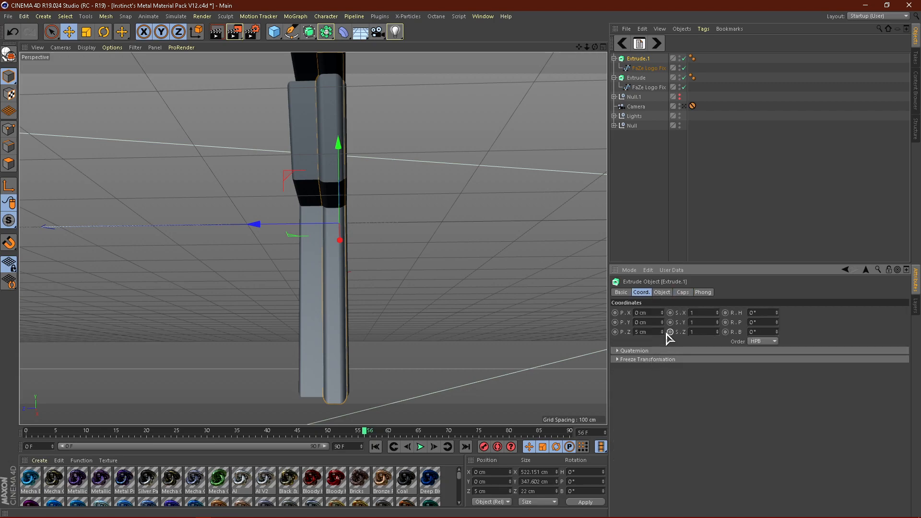
pyautogui.moveTo(665, 331); pyautogui.dragTo(664, 331)
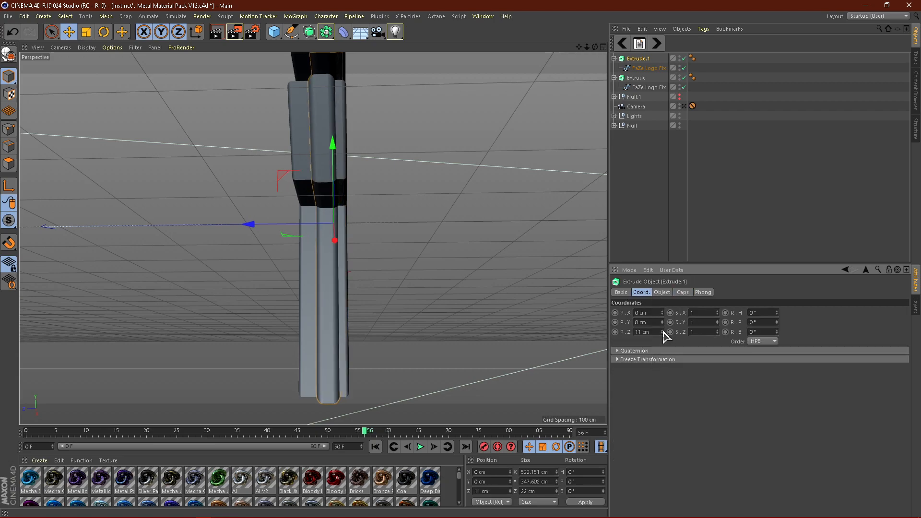
pyautogui.click(663, 330)
pyautogui.click(663, 330)
pyautogui.click(663, 330)
pyautogui.click(663, 330)
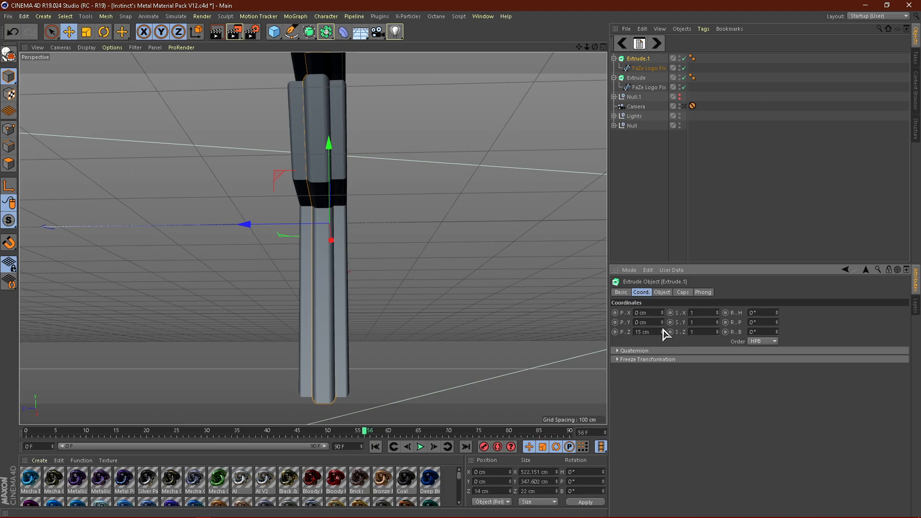
# Expand the material list and look over all the available metal materials for the logo
pyautogui.moveTo(307, 259)
pyautogui.keyDown('alt'); pyautogui.mouseDown()
pyautogui.moveTo(314, 221)
pyautogui.moveTo(308, 253)
pyautogui.moveTo(281, 270)
pyautogui.moveTo(424, 198)
pyautogui.moveTo(253, 249)
pyautogui.mouseUp(); pyautogui.keyUp('alt')
pyautogui.scroll(5, 259, 247)
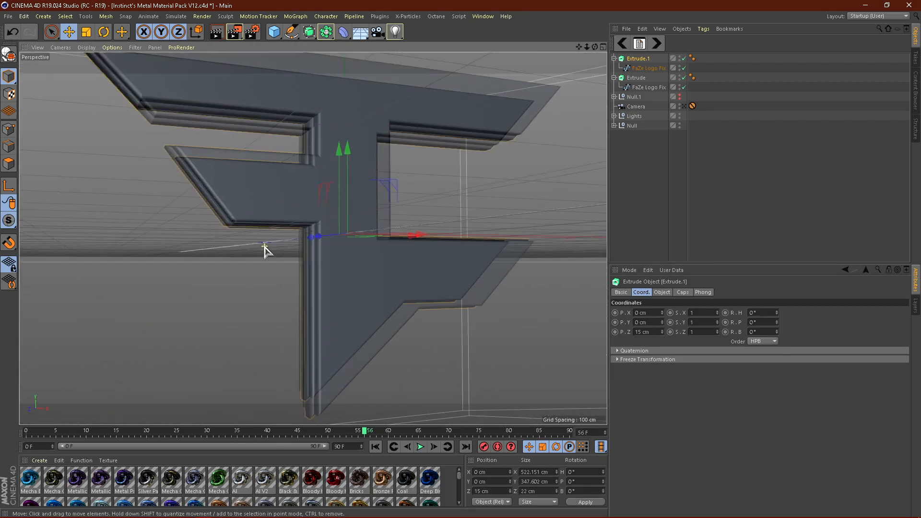
pyautogui.keyDown('alt'); pyautogui.moveTo(300, 272); pyautogui.dragTo(304, 259); pyautogui.keyUp('alt')
pyautogui.scroll(-3, 307, 266)
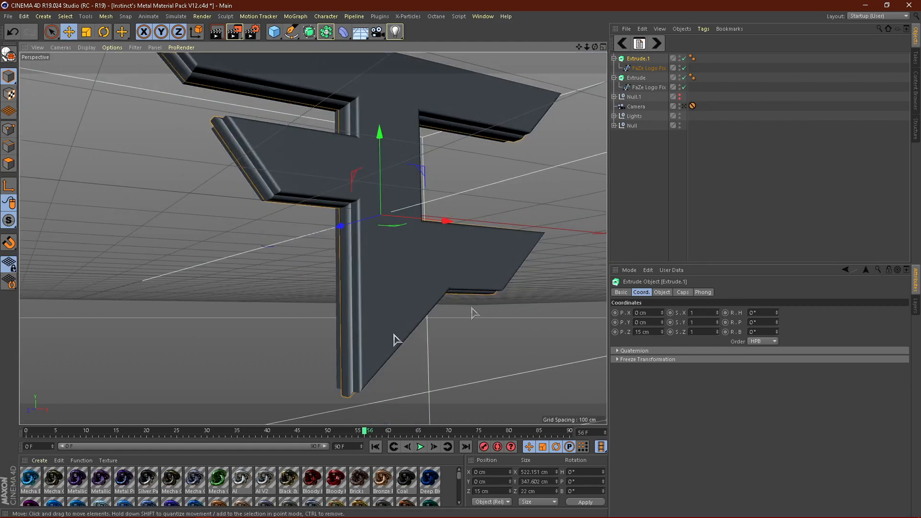
pyautogui.click(39, 487)
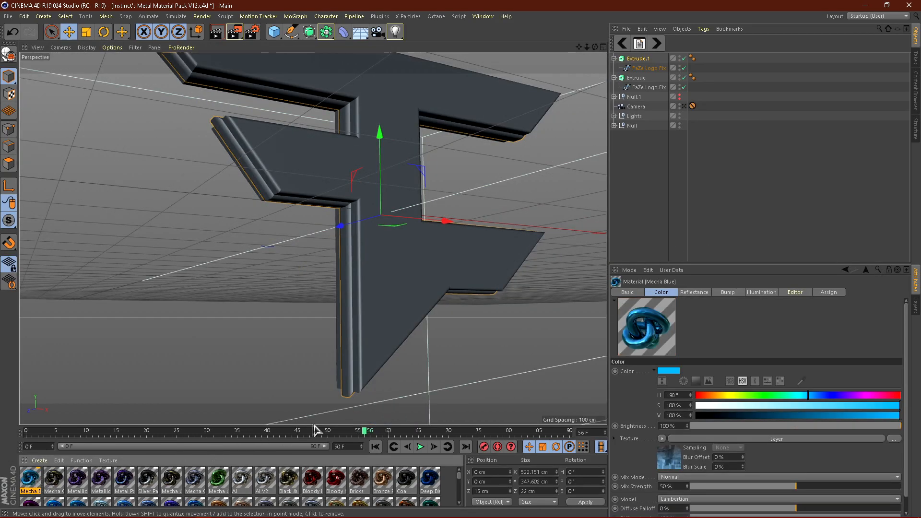
pyautogui.moveTo(313, 426); pyautogui.dragTo(313, 239)
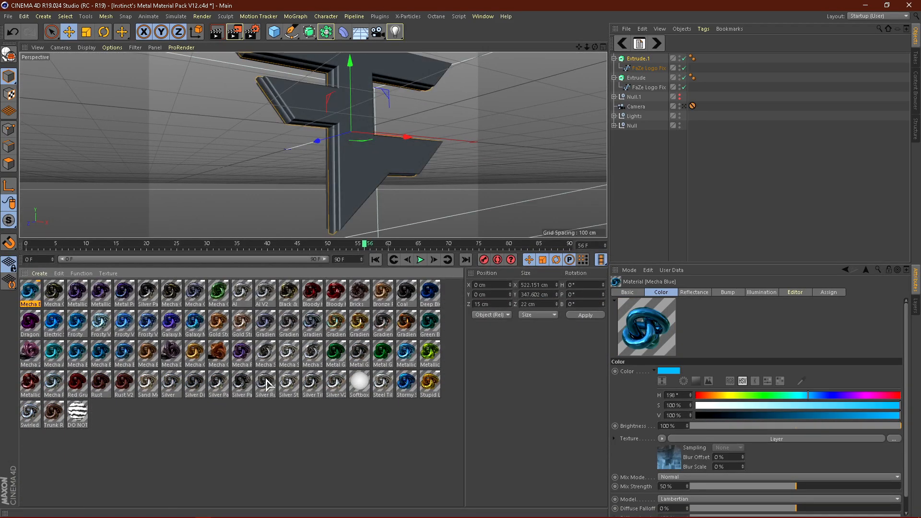
pyautogui.click(214, 448)
pyautogui.moveTo(157, 443); pyautogui.dragTo(450, 334)
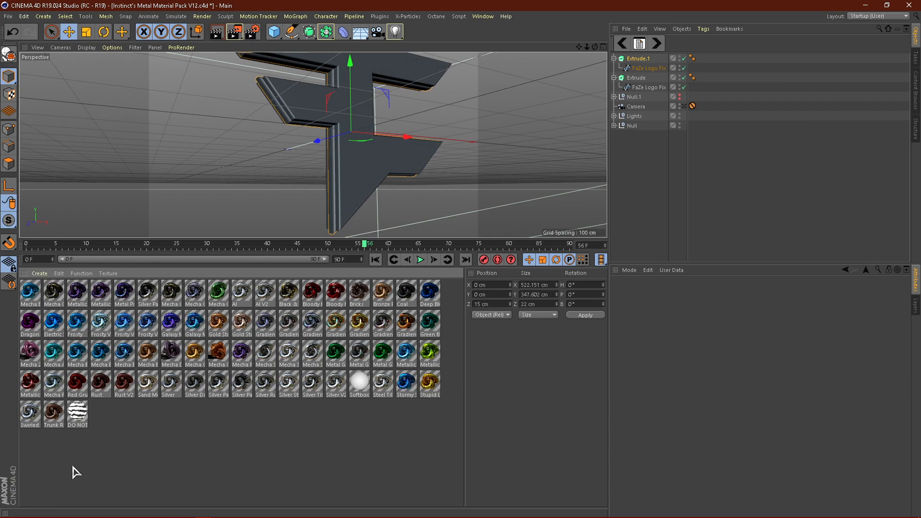
pyautogui.moveTo(25, 466); pyautogui.dragTo(168, 480)
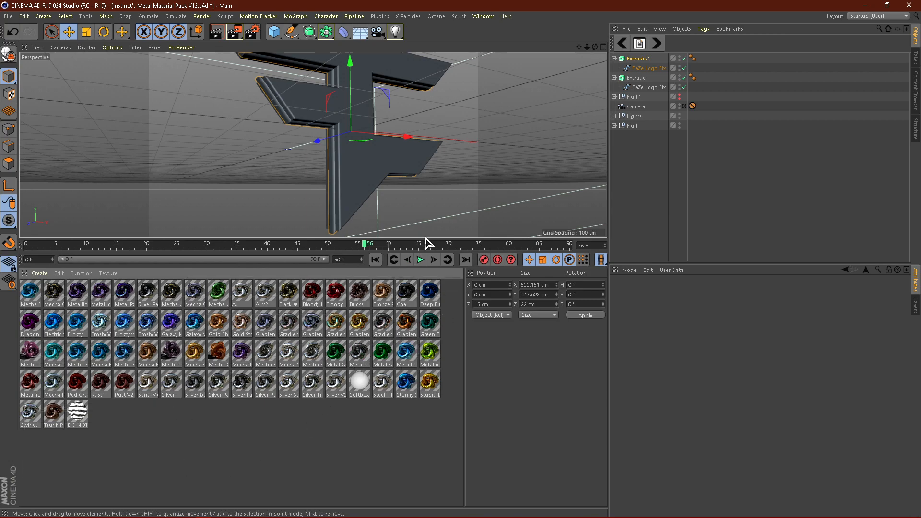
pyautogui.moveTo(422, 237); pyautogui.dragTo(423, 211)
pyautogui.moveTo(243, 426); pyautogui.dragTo(204, 398)
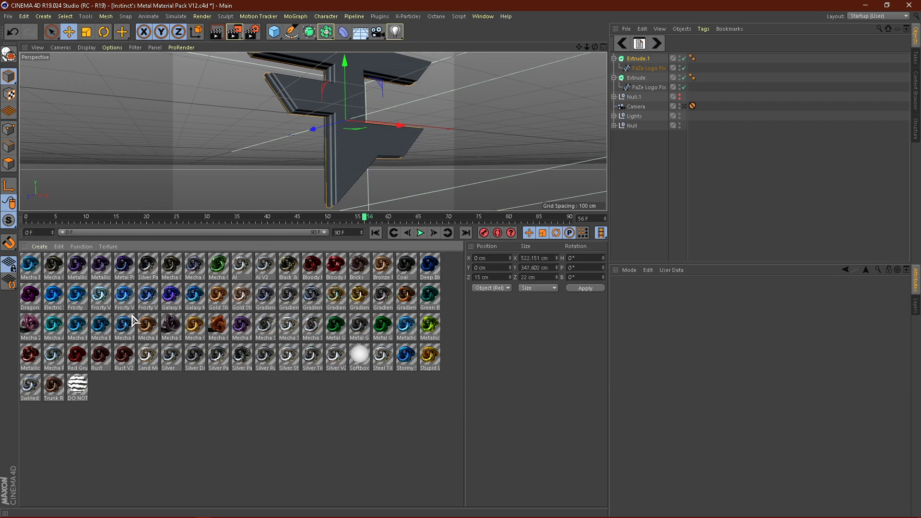
# Apply the Mecha Blue material to the duplicate extrusion and set its texture projection to Cubic
pyautogui.click(124, 300)
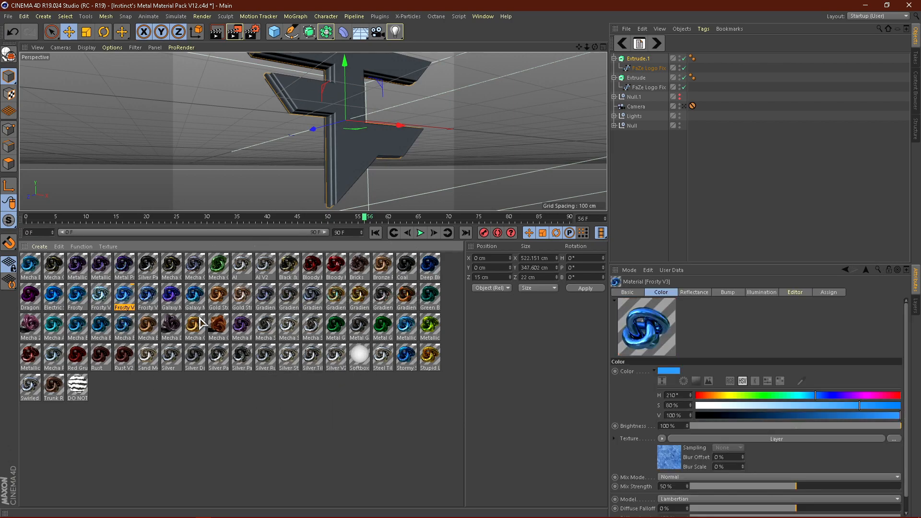
pyautogui.click(77, 329)
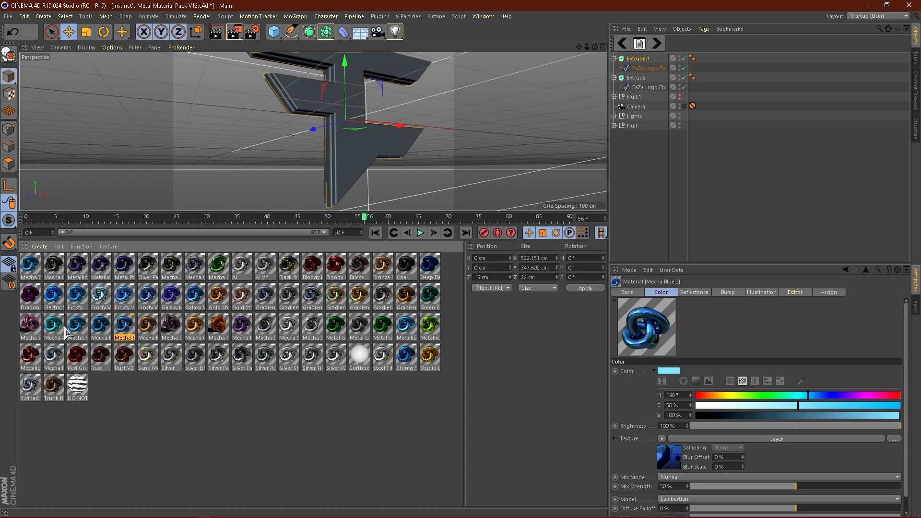
pyautogui.moveTo(500, 268); pyautogui.dragTo(650, 63)
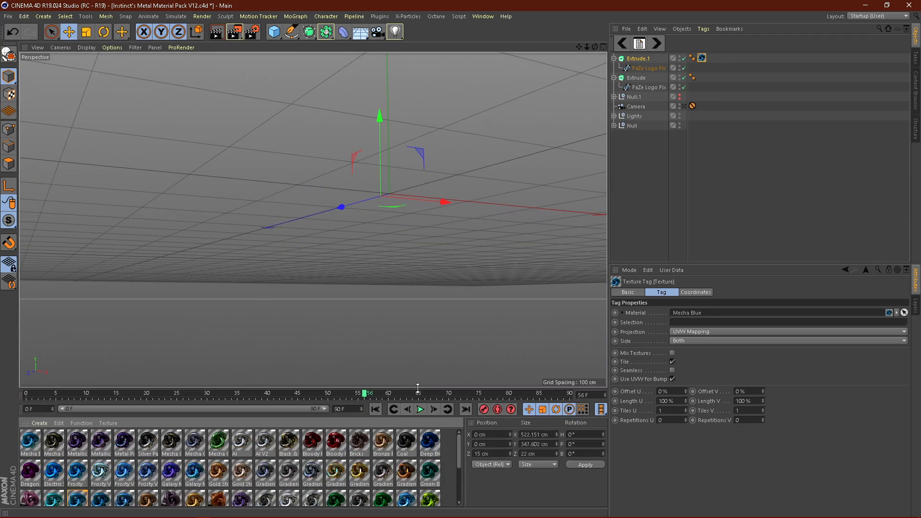
pyautogui.click(699, 332)
pyautogui.click(693, 376)
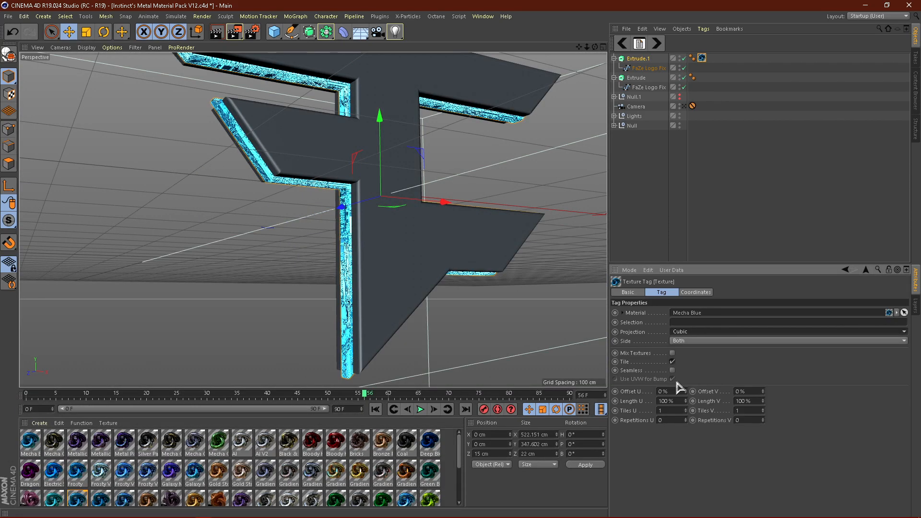
# Compare the silver materials and apply Mecha Silver to the original Extrude object
pyautogui.click(663, 184)
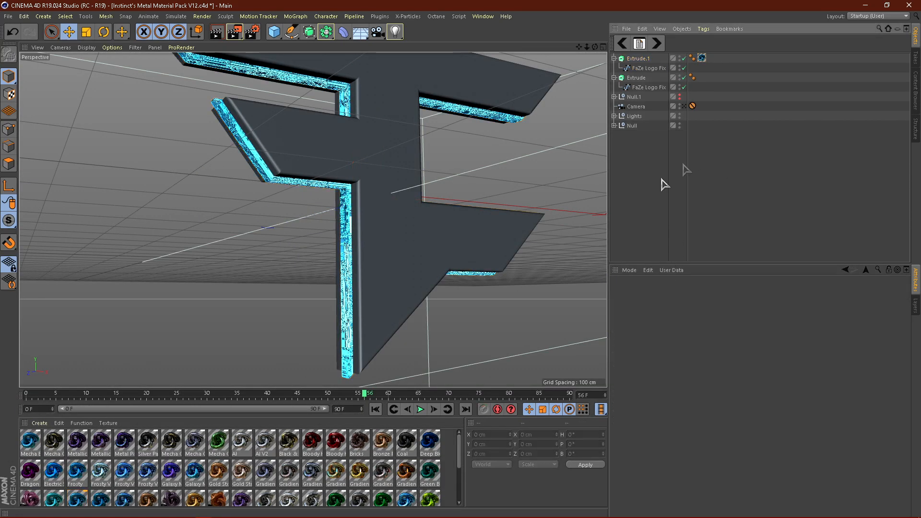
pyautogui.moveTo(302, 388); pyautogui.dragTo(293, 263)
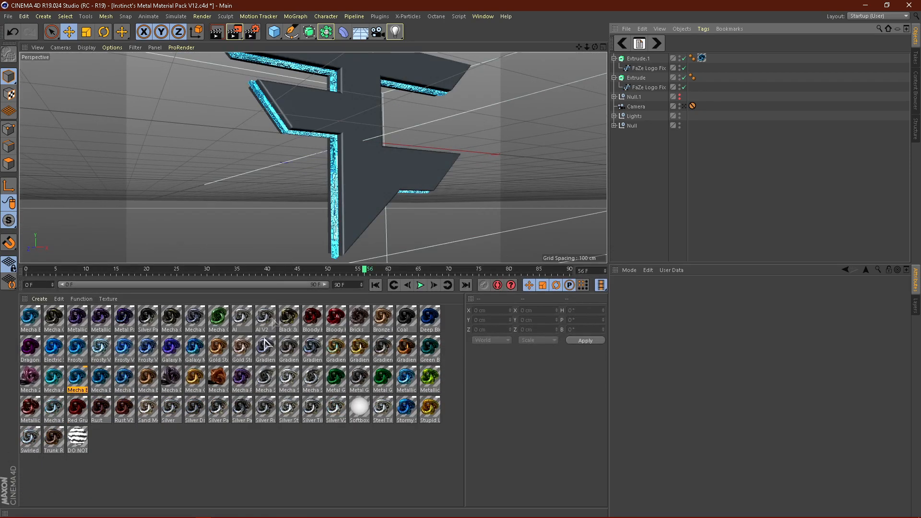
pyautogui.click(272, 391)
pyautogui.click(259, 418)
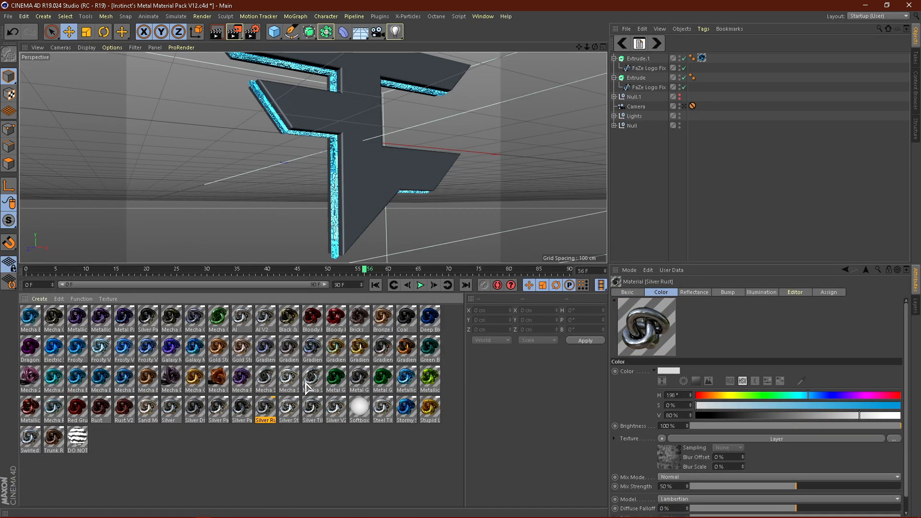
pyautogui.click(308, 388)
pyautogui.click(278, 384)
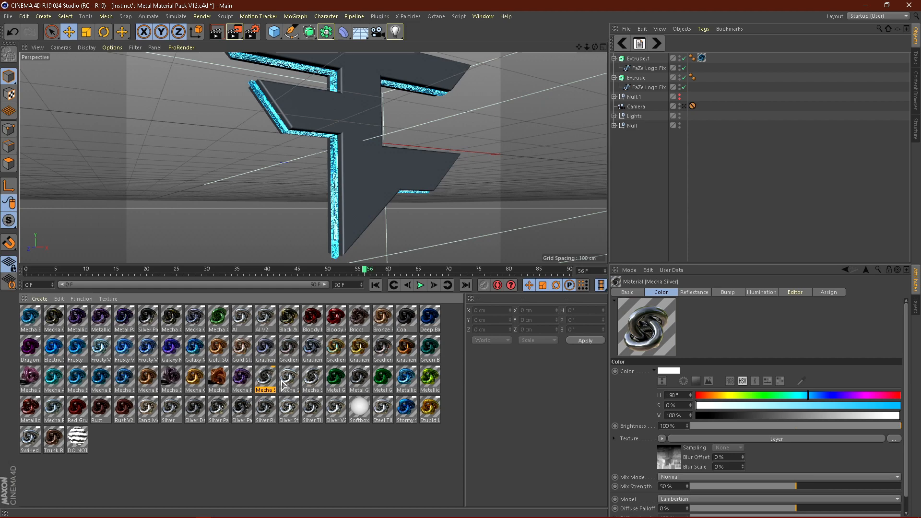
pyautogui.moveTo(641, 84); pyautogui.dragTo(640, 79)
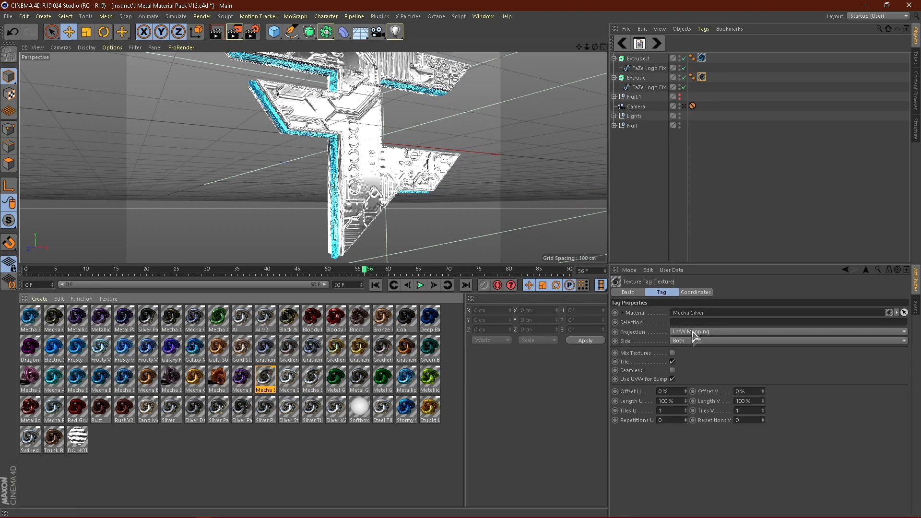
# Set the Mecha Silver texture's projection to Cubic and make its tiling seamless
pyautogui.click(710, 332)
pyautogui.click(681, 375)
pyautogui.click(674, 371)
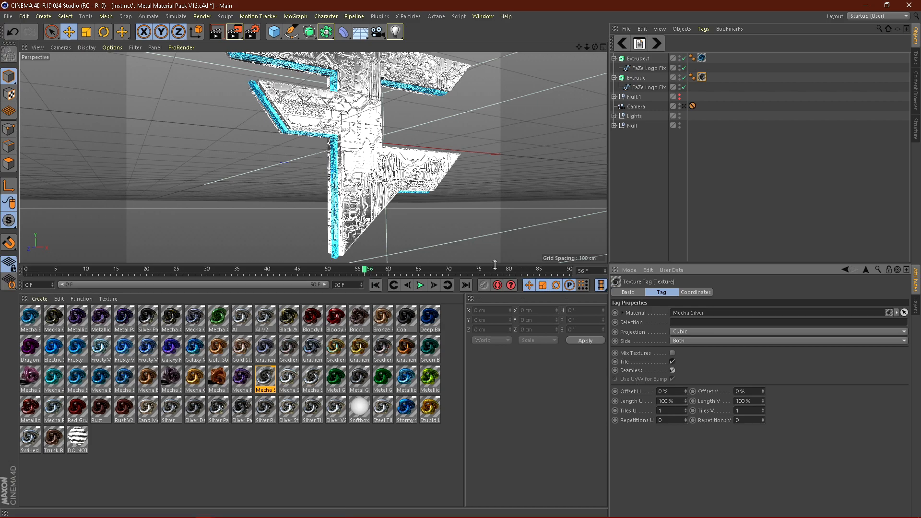
# Scale the Mecha Silver texture on the main logo to 300% in both Length U and Length V
pyautogui.moveTo(495, 265); pyautogui.dragTo(495, 426)
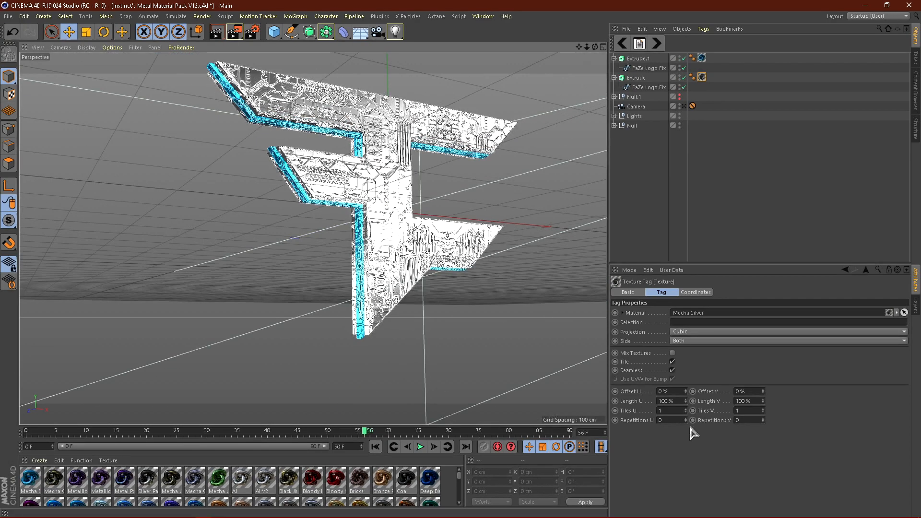
pyautogui.scroll(2, 508, 290)
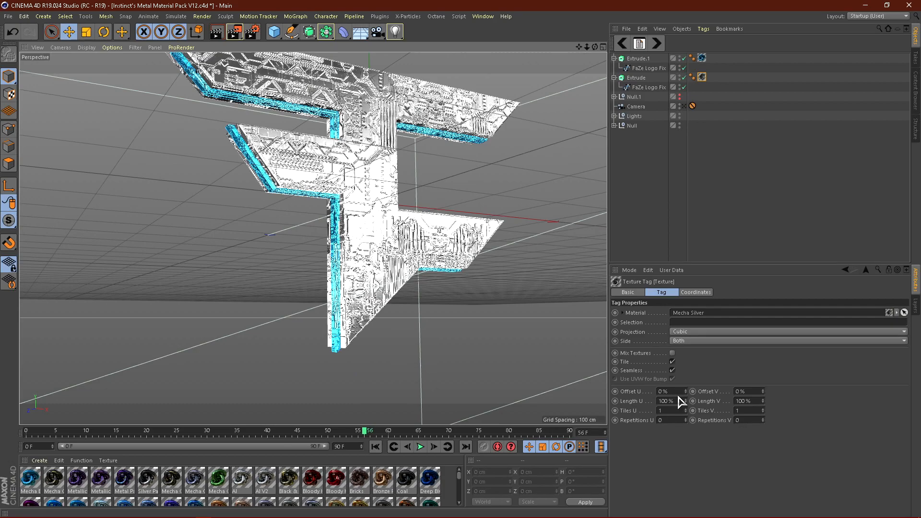
pyautogui.moveTo(686, 401); pyautogui.dragTo(685, 348)
pyautogui.hotkey('ctrl', 'z')
pyautogui.write('0')
pyautogui.press('Tab')
pyautogui.write('3')
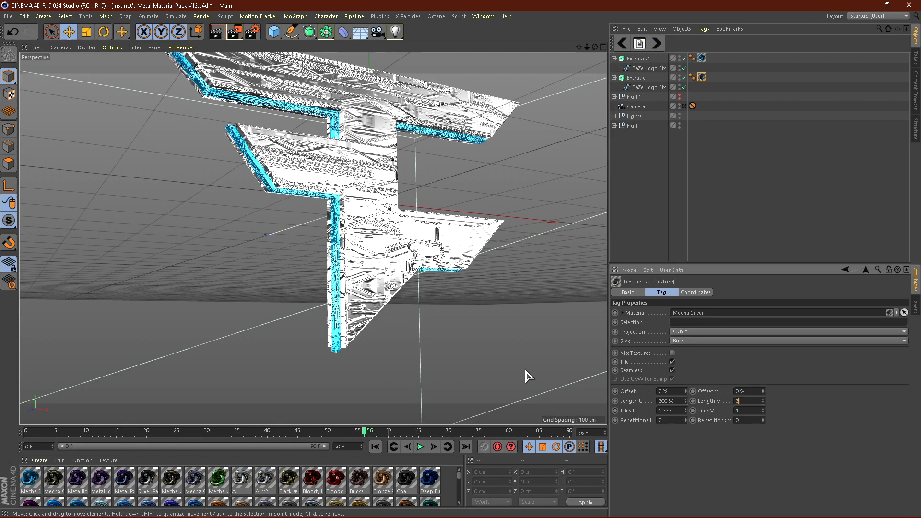
pyautogui.write('00')
pyautogui.press('Return')
# Render a preview of the textured logo in the viewport from a more frontal angle
pyautogui.scroll(-4, 407, 140)
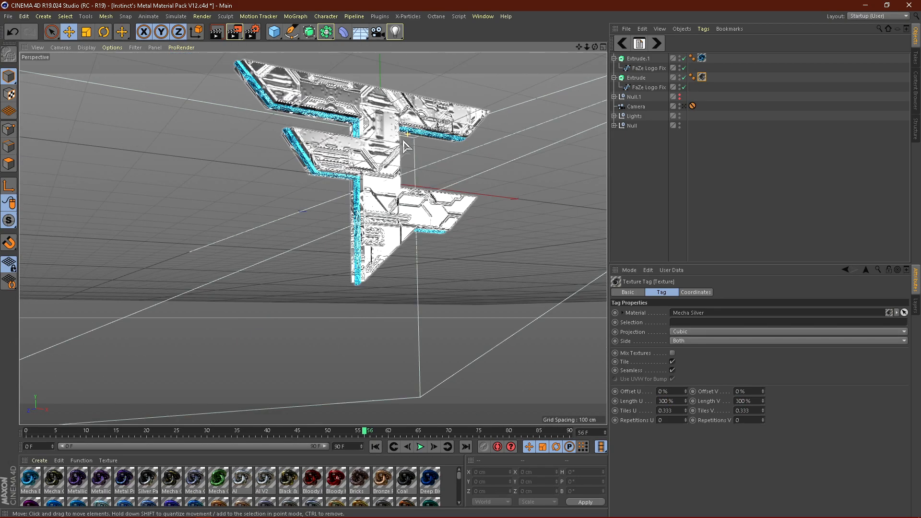
pyautogui.keyDown('alt'); pyautogui.moveTo(385, 160); pyautogui.dragTo(355, 188); pyautogui.keyUp('alt')
pyautogui.click(217, 33)
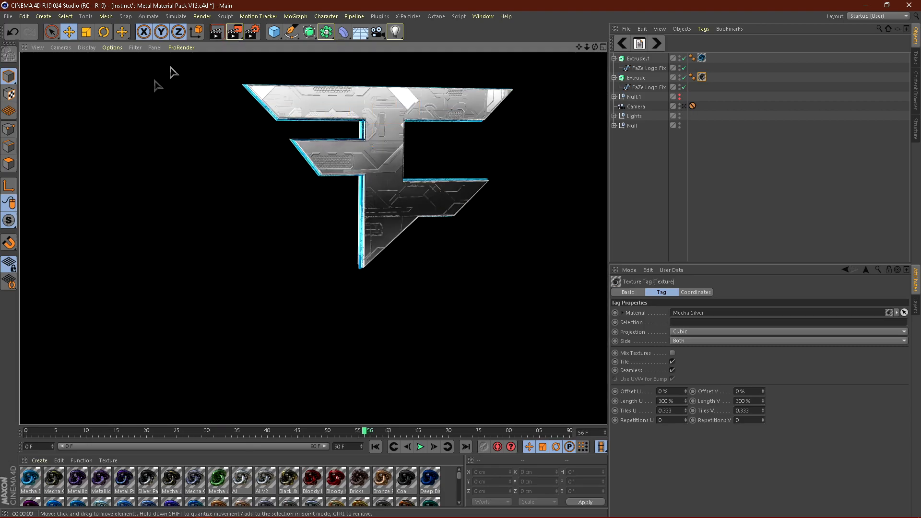
# Deselect everything and return the viewport to the scene camera's view
pyautogui.click(696, 175)
pyautogui.scroll(5, 370, 180)
pyautogui.keyDown('alt'); pyautogui.moveTo(378, 174); pyautogui.dragTo(328, 160); pyautogui.keyUp('alt')
pyautogui.scroll(-3, 357, 179)
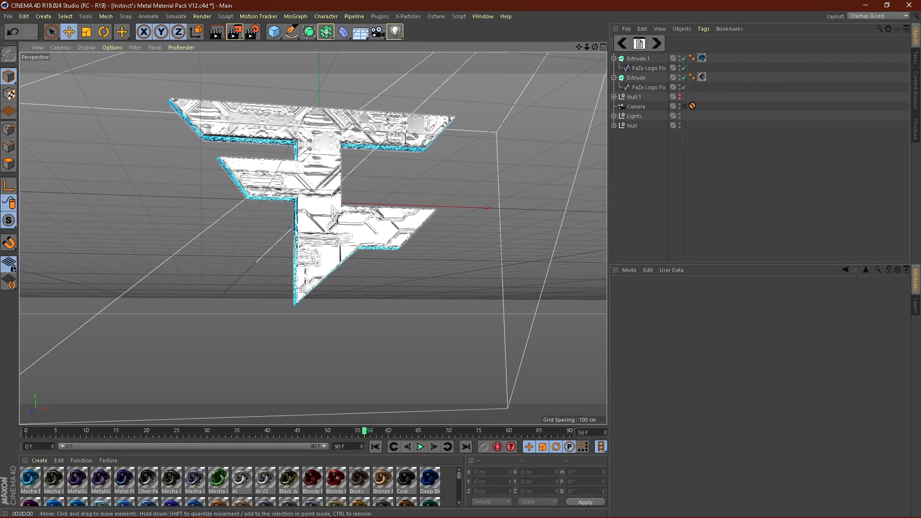
pyautogui.scroll(2, 322, 172)
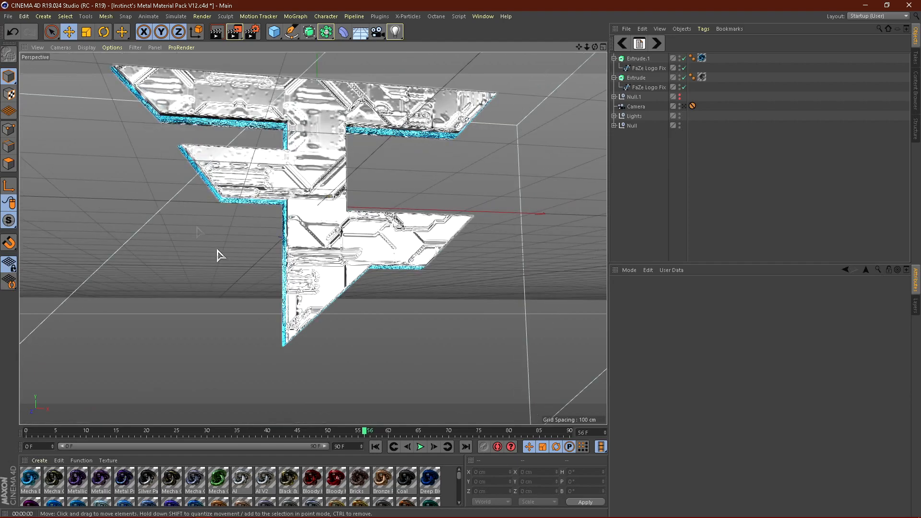
pyautogui.click(684, 107)
# Collapse the duplicate extrusion's hierarchy and rename that object to Small
pyautogui.click(614, 58)
pyautogui.click(639, 59)
pyautogui.click(684, 58)
pyautogui.doubleClick(639, 60)
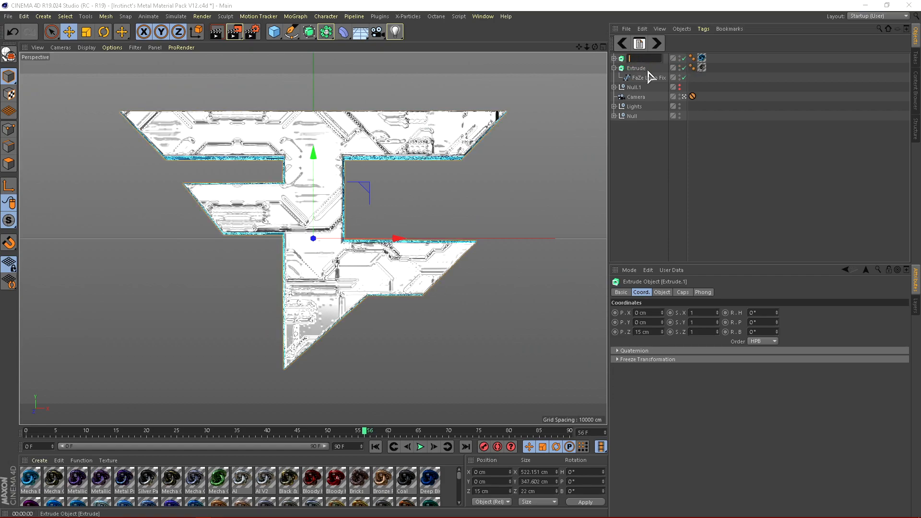
pyautogui.write('Small')
pyautogui.press('Return')
# Rename the original Extrude object to Main
pyautogui.doubleClick(639, 68)
pyautogui.press('BackSpace')
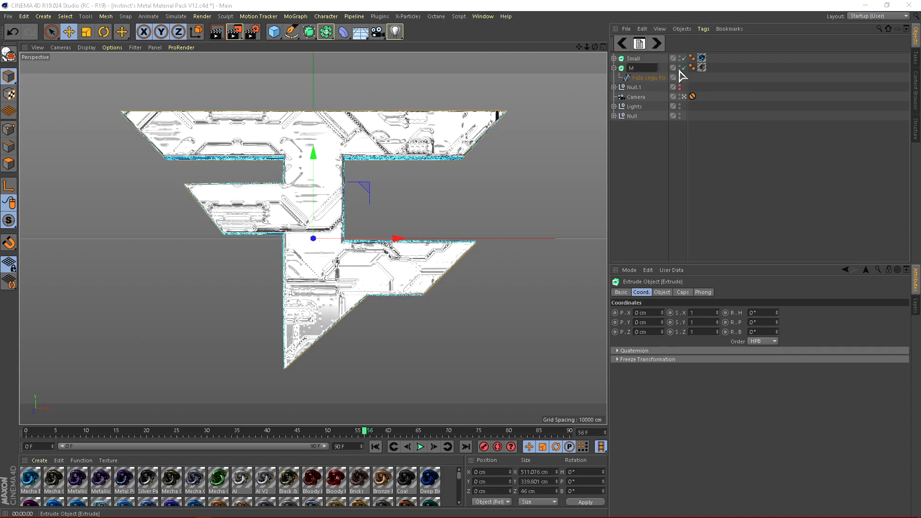
pyautogui.write('Main')
pyautogui.press('Return')
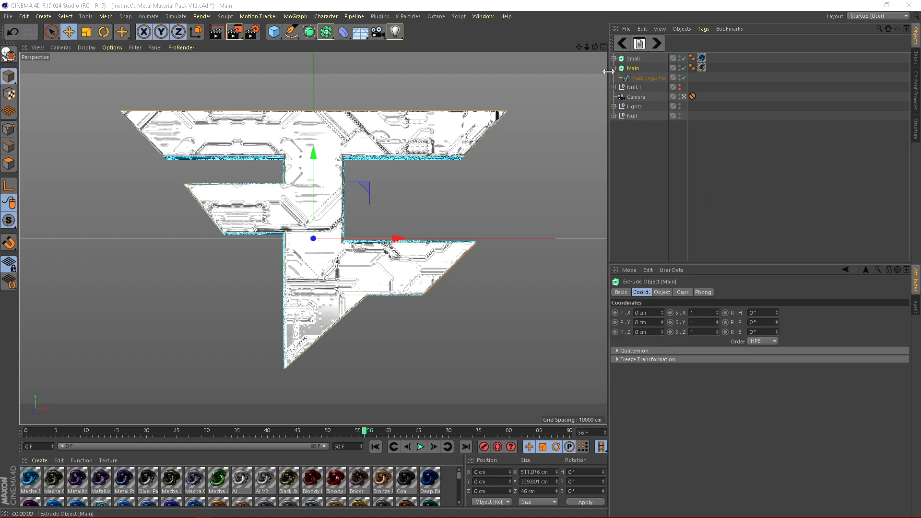
# Add a Cylinder primitive and set its pitch rotation to 90° so its flat end faces the camera
pyautogui.click(276, 35)
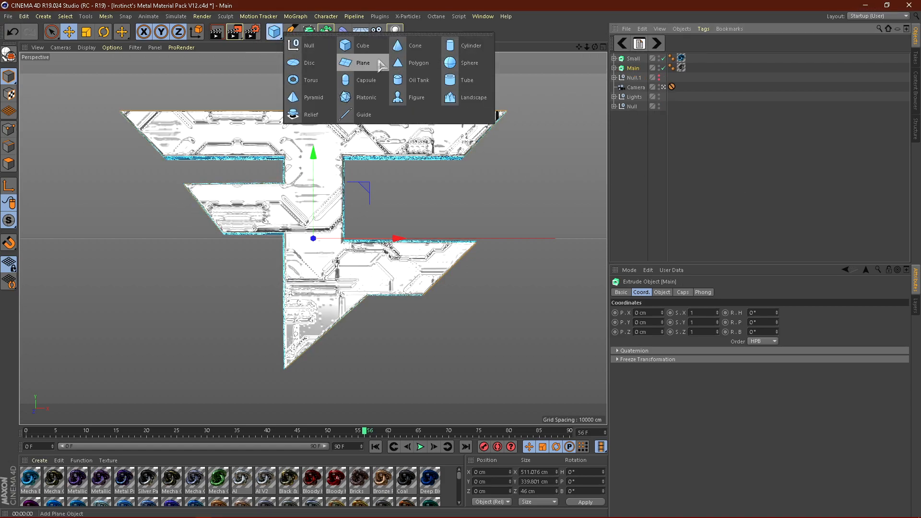
pyautogui.click(468, 46)
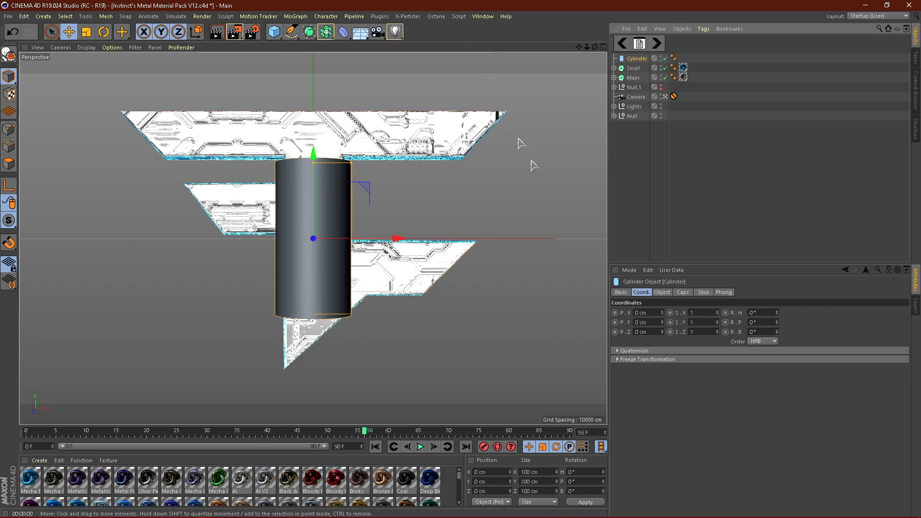
pyautogui.click(757, 323)
pyautogui.press('Return')
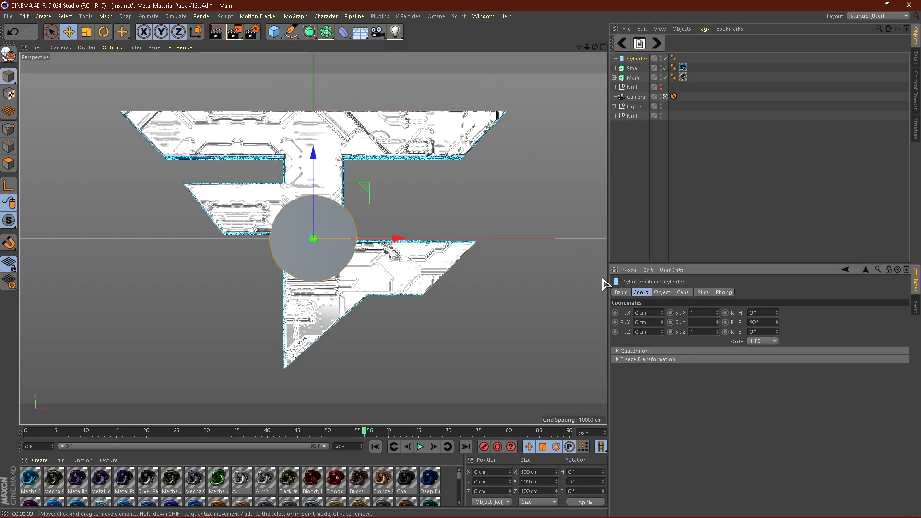
# Set the cylinder's radius to 60 cm, height segments to 10 and rotation segments to 100
pyautogui.click(671, 293)
pyautogui.click(697, 312)
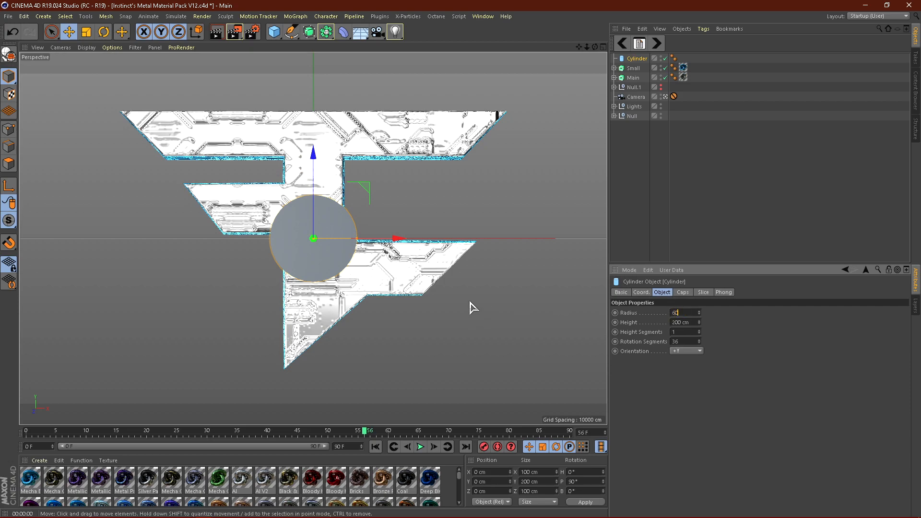
pyautogui.press('Return')
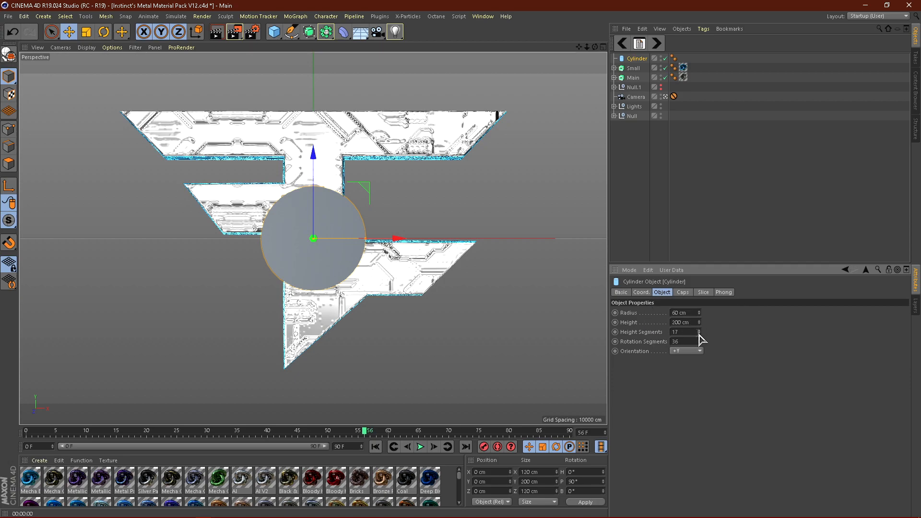
pyautogui.click(690, 330)
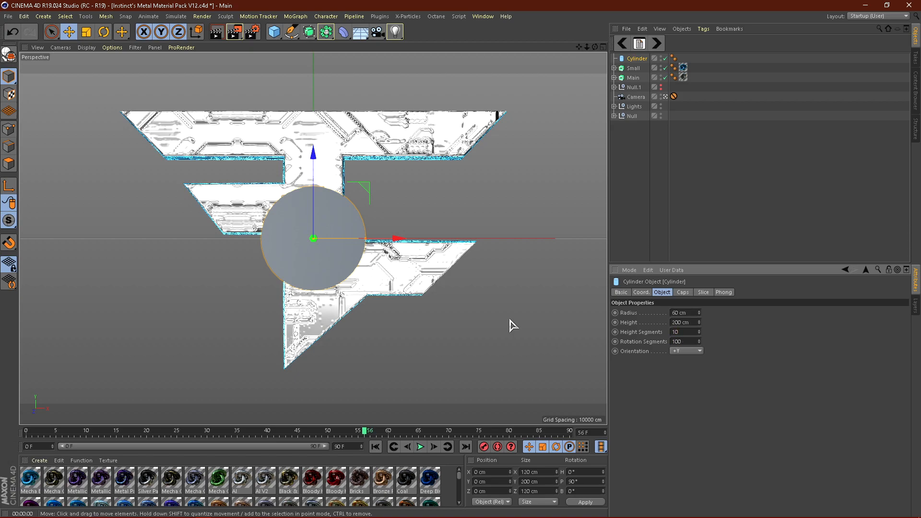
# Add a Boole object and make the cylinder its child
pyautogui.click(327, 33)
pyautogui.click(510, 45)
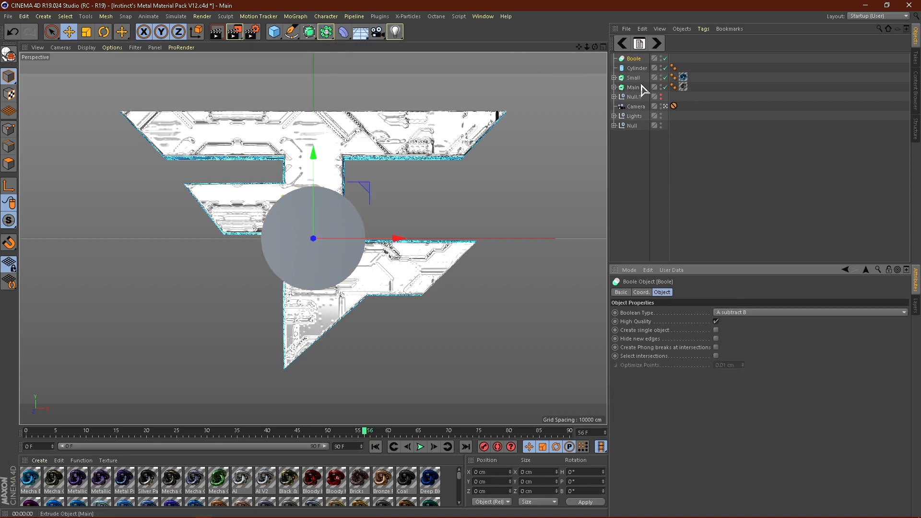
pyautogui.moveTo(638, 68); pyautogui.dragTo(634, 62)
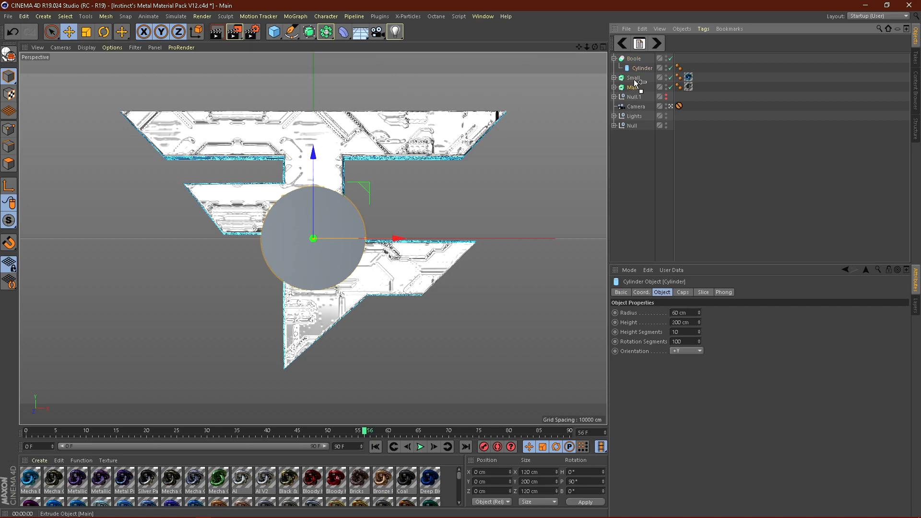
# Nest the Main extrusion above the cylinder inside the Boole and apply Main's metal material to the cylinder
pyautogui.moveTo(639, 72); pyautogui.dragTo(646, 81)
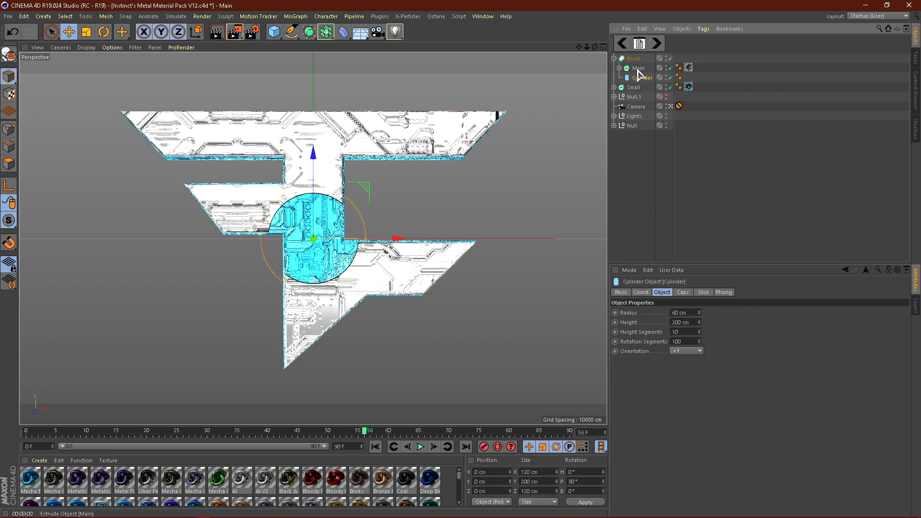
pyautogui.click(649, 158)
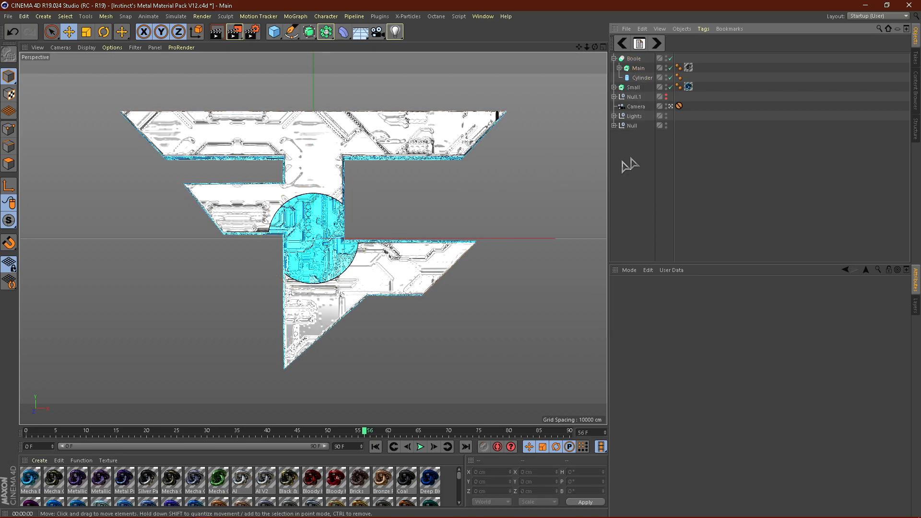
pyautogui.click(671, 106)
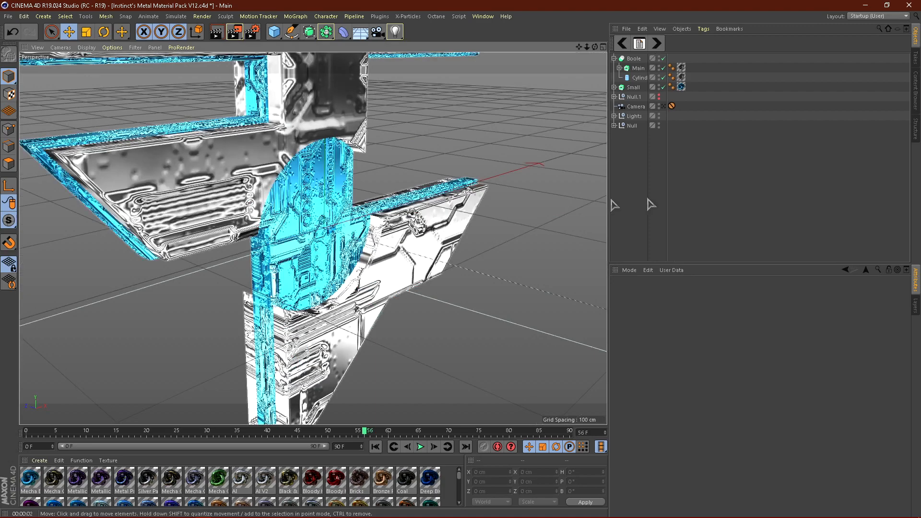
pyautogui.click(640, 78)
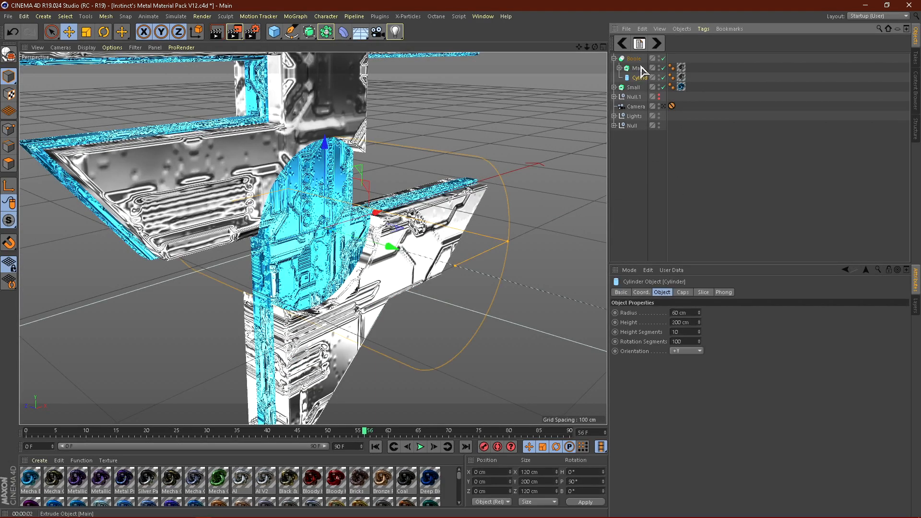
# Push the Small extrusion back behind Main by setting its Z position to 40 cm
pyautogui.click(627, 90)
pyautogui.keyDown('alt'); pyautogui.moveTo(311, 262); pyautogui.dragTo(230, 243); pyautogui.keyUp('alt')
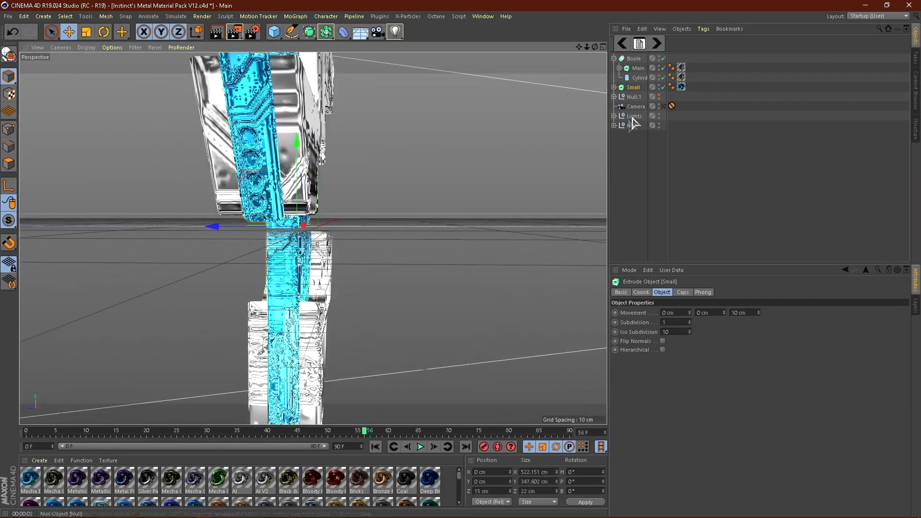
pyautogui.click(641, 293)
pyautogui.moveTo(662, 333); pyautogui.dragTo(663, 333)
pyautogui.click(662, 330)
pyautogui.click(662, 330)
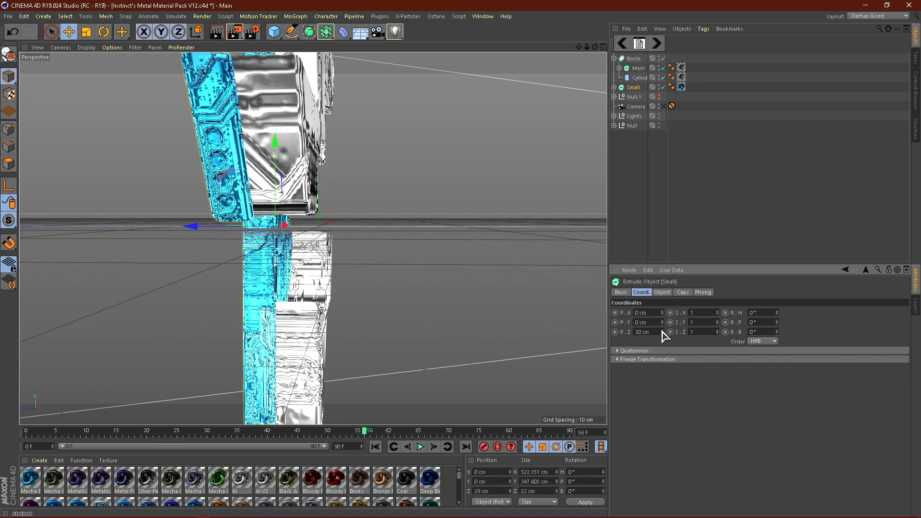
pyautogui.keyDown('alt'); pyautogui.moveTo(304, 298); pyautogui.dragTo(342, 276); pyautogui.keyUp('alt')
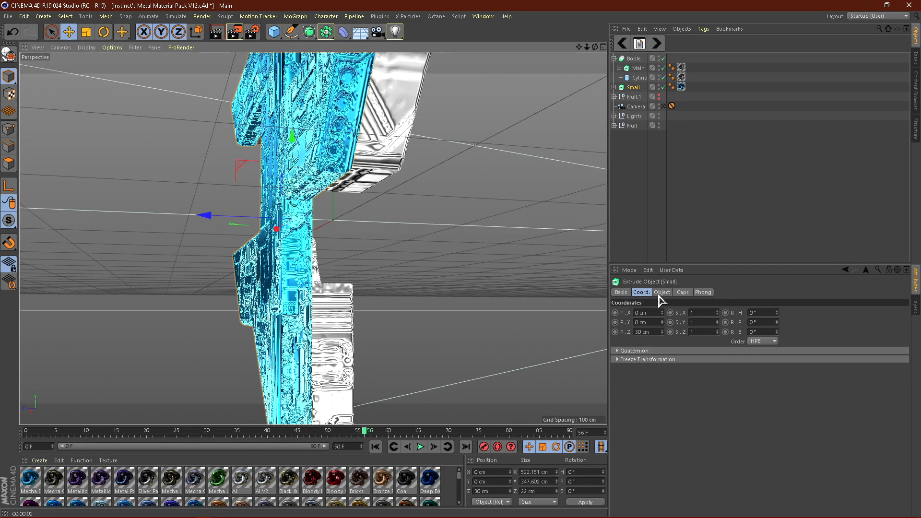
pyautogui.keyDown('alt'); pyautogui.moveTo(545, 233); pyautogui.dragTo(323, 309); pyautogui.keyUp('alt')
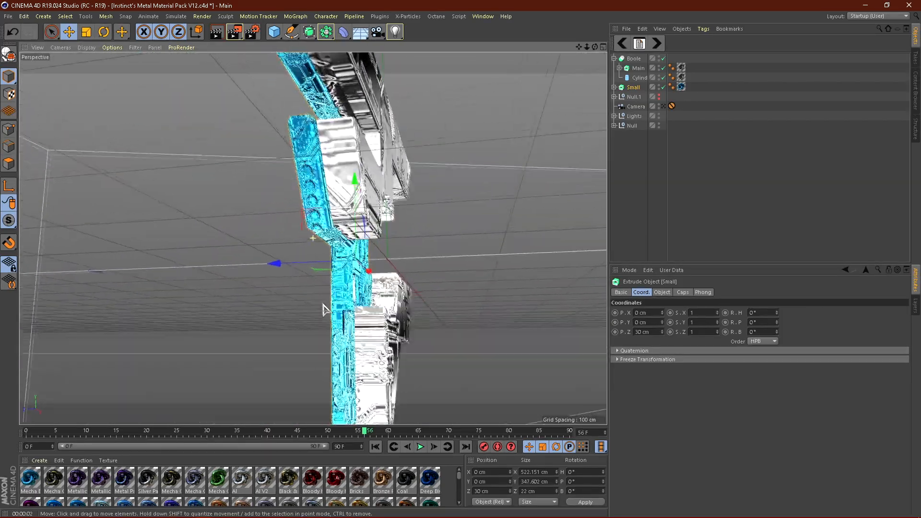
pyautogui.moveTo(268, 259); pyautogui.dragTo(246, 263)
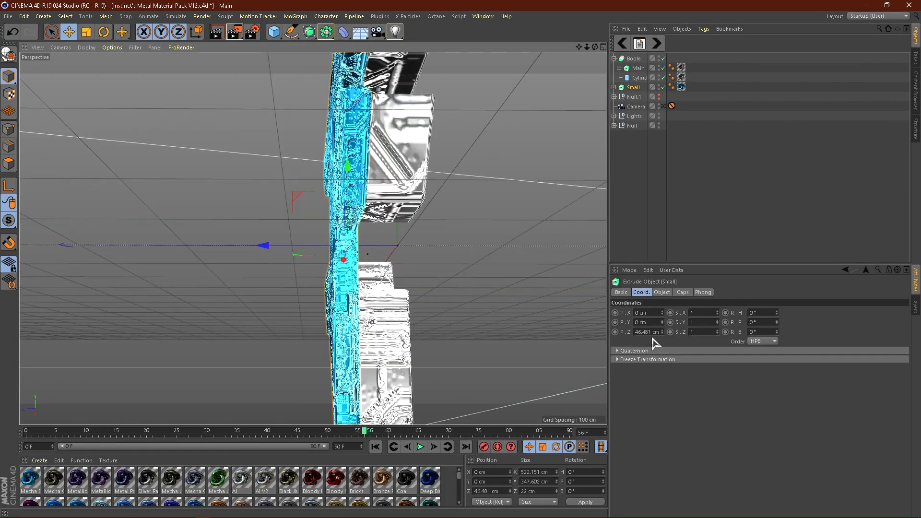
pyautogui.click(634, 330)
pyautogui.write('40')
pyautogui.press('Return')
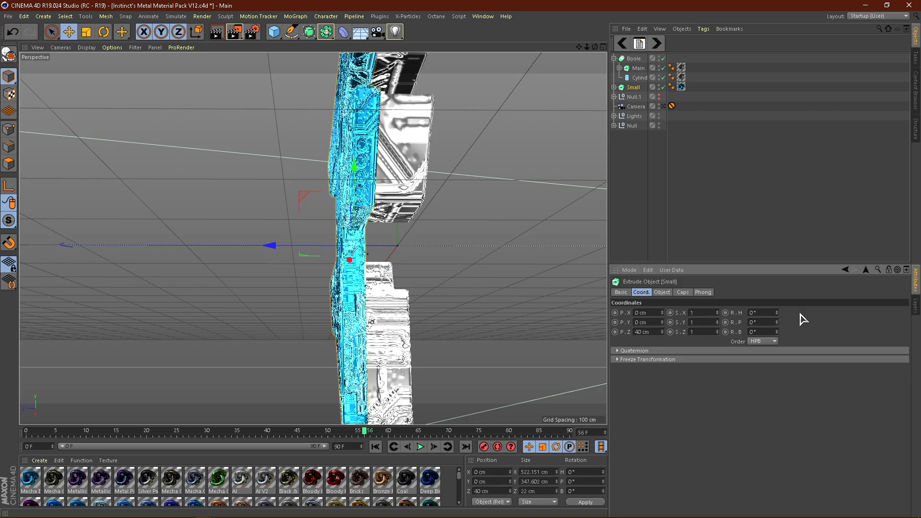
# Examine how Small and Main line up from the side and check Main's extrusion depth
pyautogui.click(747, 169)
pyautogui.scroll(-3, 432, 232)
pyautogui.keyDown('alt'); pyautogui.moveTo(431, 232); pyautogui.dragTo(547, 186); pyautogui.keyUp('alt')
pyautogui.scroll(6, 335, 274)
pyautogui.scroll(3, 335, 273)
pyautogui.scroll(-8, 337, 282)
pyautogui.scroll(1, 356, 295)
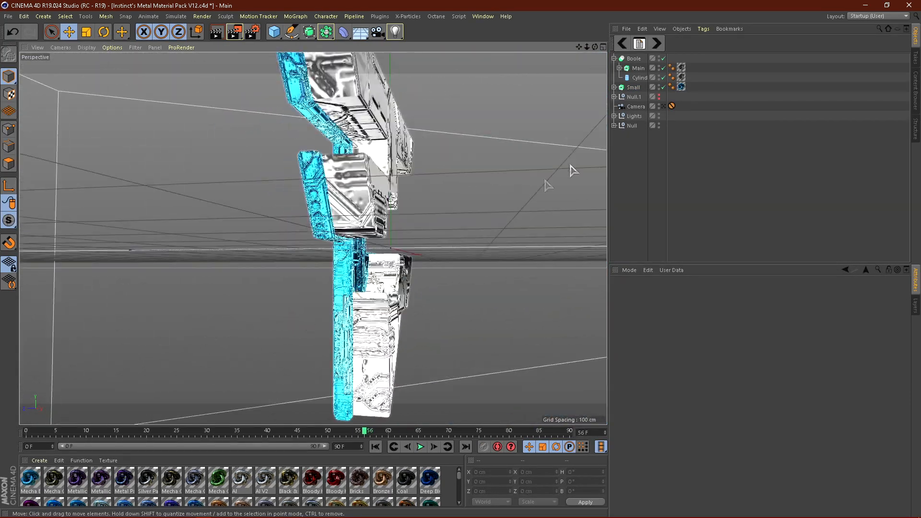
pyautogui.click(639, 68)
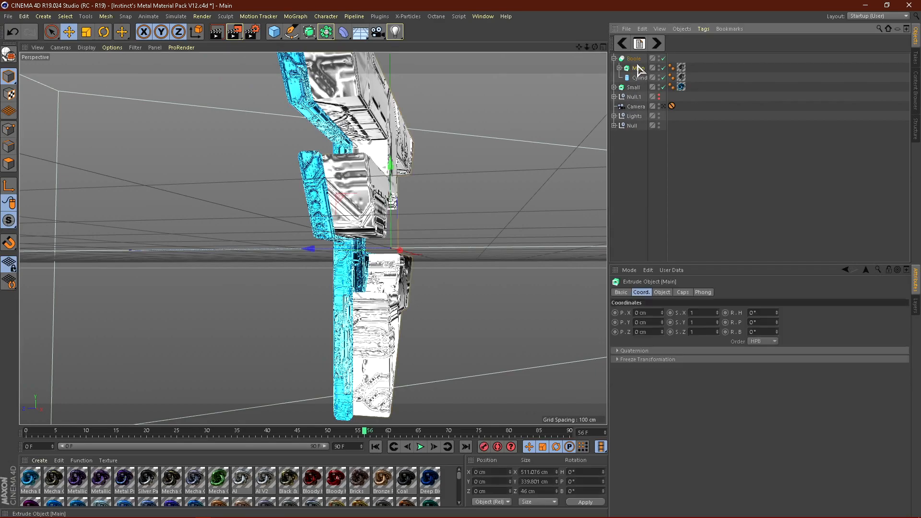
pyautogui.click(662, 292)
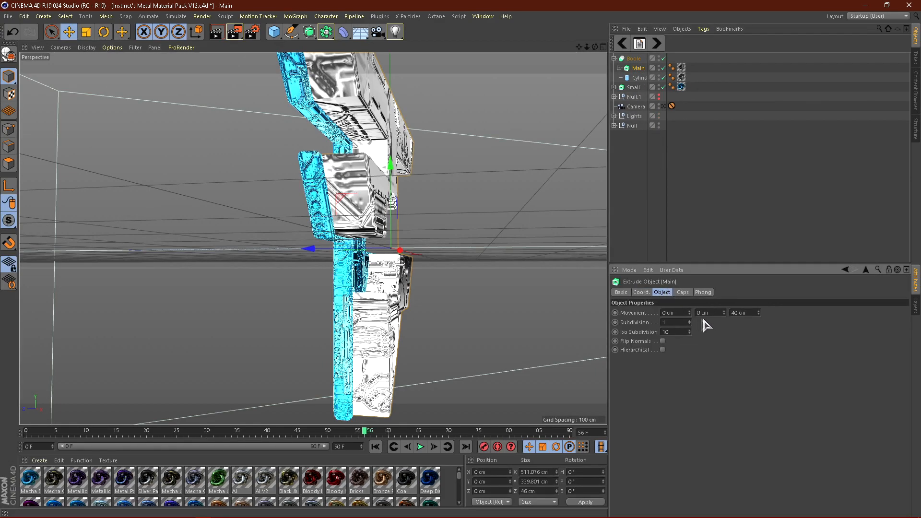
# Set the Small extrusion's Z movement to 20 cm and shift it slightly along its Z axis
pyautogui.click(633, 88)
pyautogui.moveTo(748, 311); pyautogui.dragTo(627, 313)
pyautogui.write('20')
pyautogui.press('Return')
pyautogui.moveTo(340, 330)
pyautogui.keyDown('alt'); pyautogui.mouseDown()
pyautogui.moveTo(365, 332)
pyautogui.moveTo(354, 333)
pyautogui.mouseUp(); pyautogui.keyUp('alt')
pyautogui.moveTo(268, 250)
pyautogui.mouseDown()
pyautogui.moveTo(252, 249)
pyautogui.moveTo(269, 250)
pyautogui.moveTo(261, 248)
pyautogui.mouseUp()
pyautogui.click(663, 197)
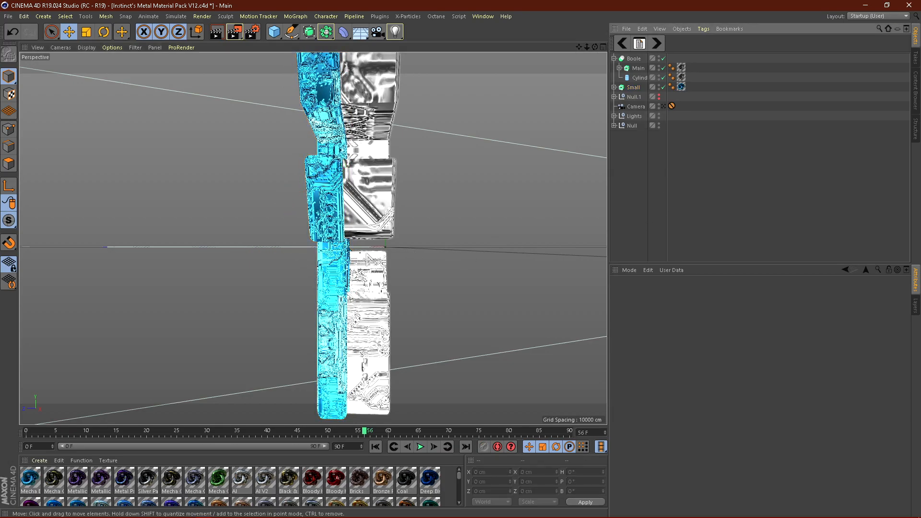
# Examine the round cutout in Main and the blue layer behind it from several angles
pyautogui.keyDown('alt'); pyautogui.moveTo(365, 245); pyautogui.dragTo(274, 260); pyautogui.keyUp('alt')
pyautogui.keyDown('alt'); pyautogui.moveTo(273, 259); pyautogui.dragTo(315, 261, button='right'); pyautogui.keyUp('alt')
pyautogui.keyDown('alt'); pyautogui.moveTo(326, 297); pyautogui.dragTo(349, 327); pyautogui.keyUp('alt')
pyautogui.keyDown('alt'); pyautogui.moveTo(350, 327); pyautogui.dragTo(374, 322, button='right'); pyautogui.keyUp('alt')
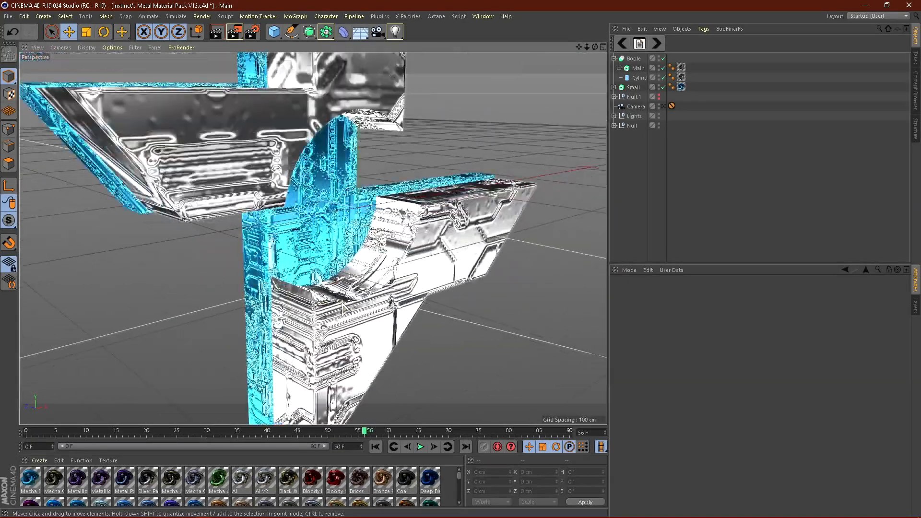
pyautogui.keyDown('alt'); pyautogui.moveTo(356, 317); pyautogui.dragTo(365, 283); pyautogui.keyUp('alt')
pyautogui.keyDown('alt'); pyautogui.moveTo(353, 141); pyautogui.dragTo(319, 166); pyautogui.keyUp('alt')
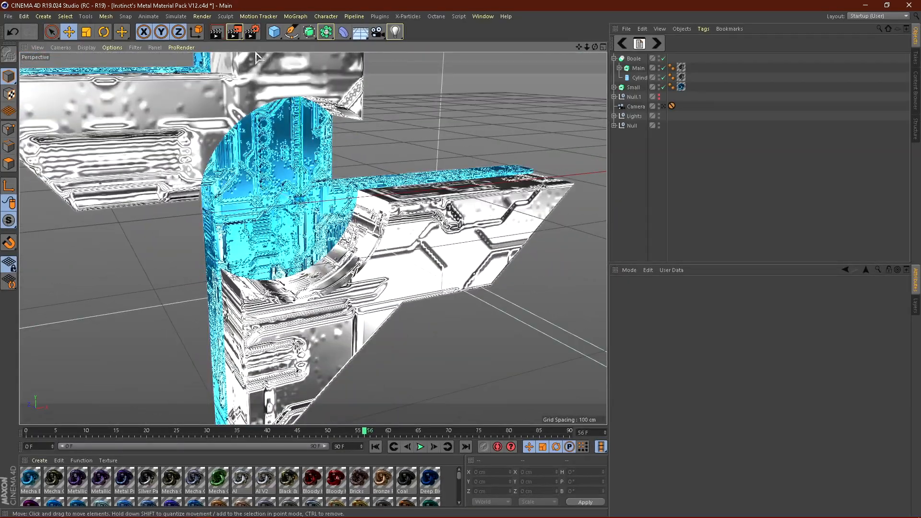
pyautogui.keyDown('alt'); pyautogui.moveTo(278, 238); pyautogui.dragTo(312, 224); pyautogui.keyUp('alt')
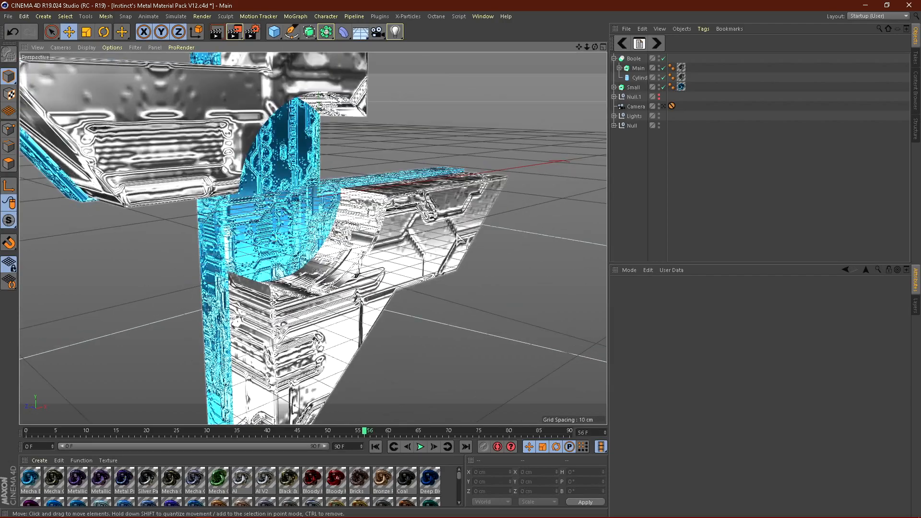
# Try other cutout shapes by setting the Boole cylinder's rotation segments to 3 and to 6
pyautogui.click(638, 77)
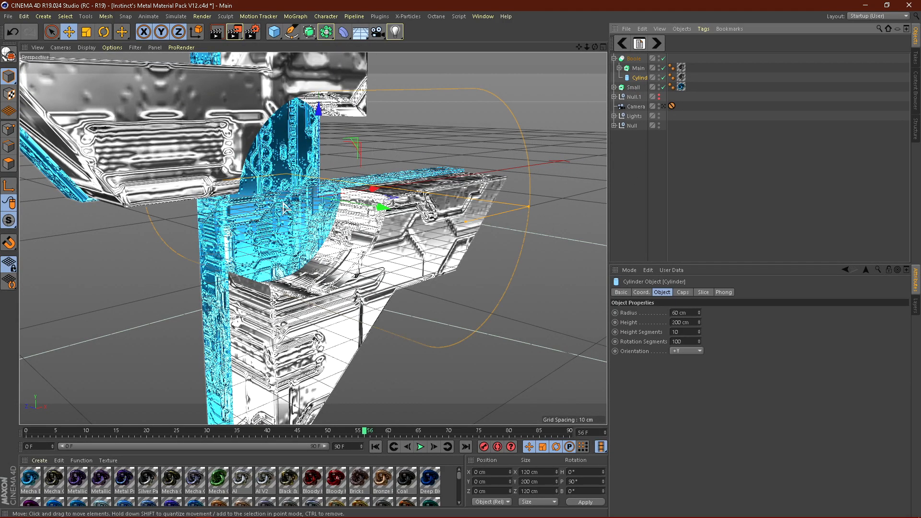
pyautogui.moveTo(699, 342); pyautogui.dragTo(699, 374)
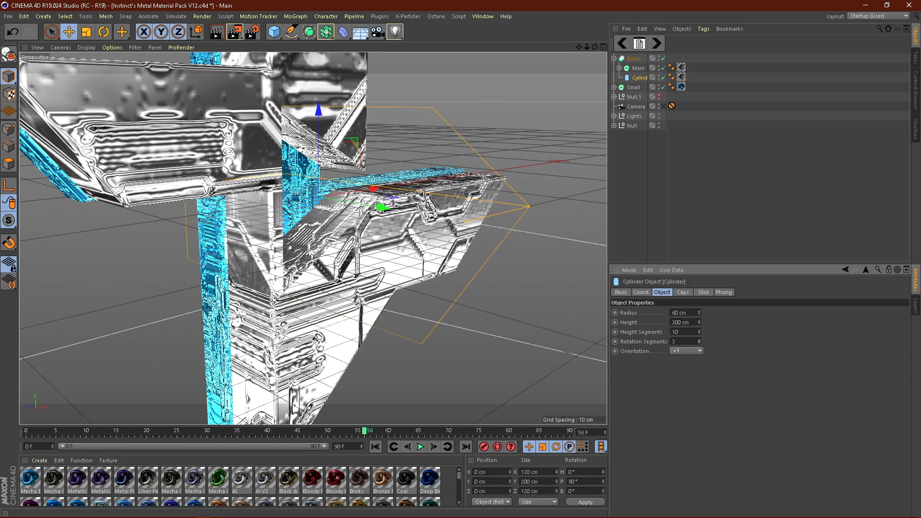
pyautogui.click(699, 340)
pyautogui.click(700, 340)
pyautogui.click(699, 340)
pyautogui.keyDown('alt'); pyautogui.moveTo(185, 275); pyautogui.dragTo(243, 245); pyautogui.keyUp('alt')
pyautogui.scroll(-3, 252, 239)
pyautogui.keyDown('alt'); pyautogui.moveTo(298, 243); pyautogui.dragTo(310, 275); pyautogui.keyUp('alt')
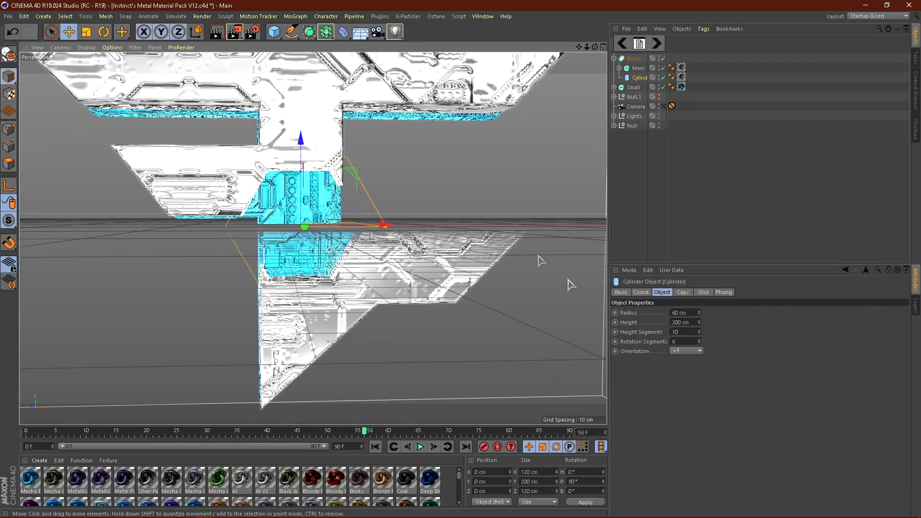
# Try 4 and 8 rotation segments on the Boole cylinder and render a preview of the eight-segment cutout
pyautogui.click(699, 344)
pyautogui.click(700, 343)
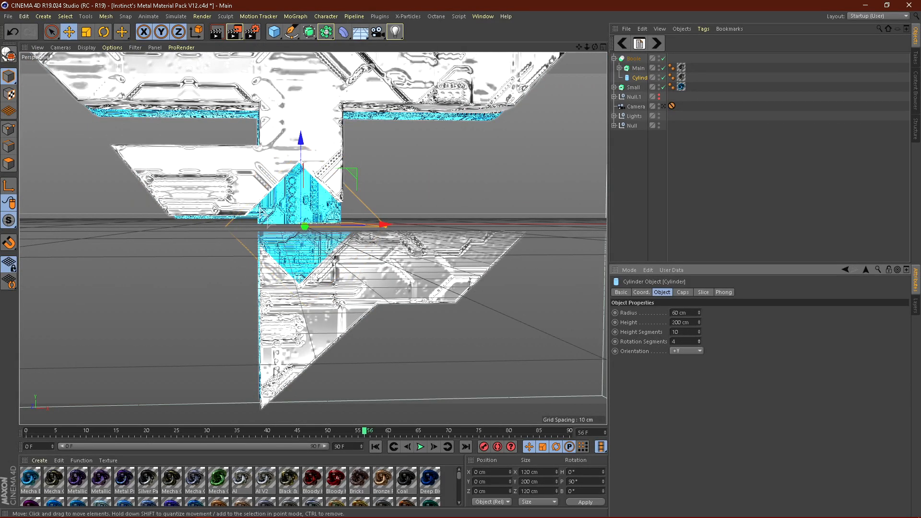
pyautogui.click(699, 340)
pyautogui.click(699, 339)
pyautogui.click(699, 339)
pyautogui.click(699, 340)
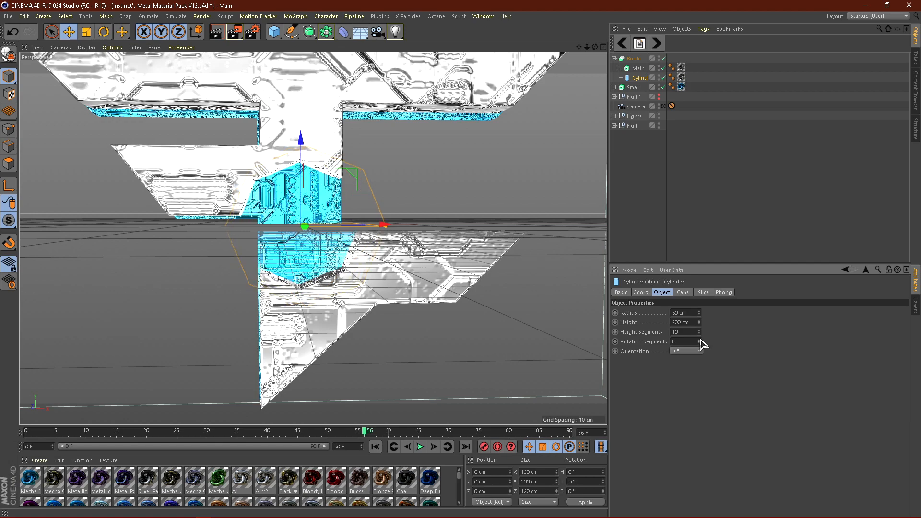
pyautogui.click(218, 38)
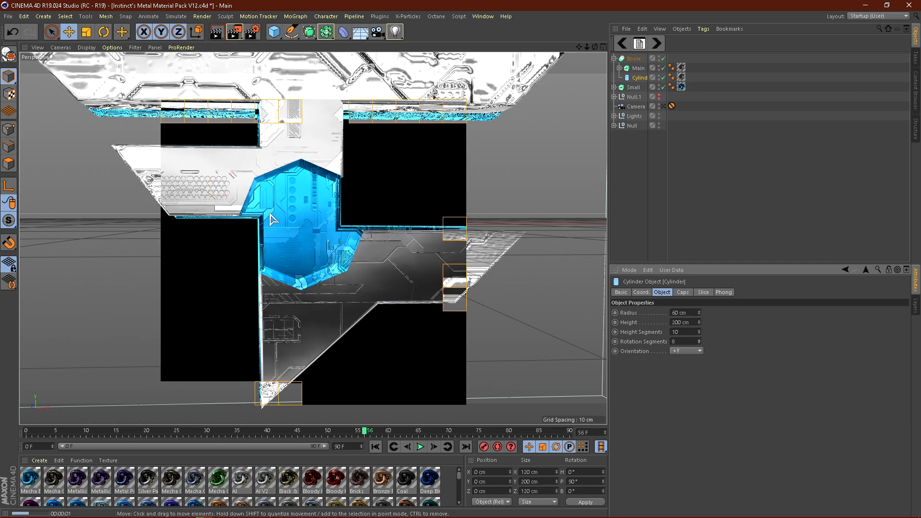
pyautogui.click(730, 189)
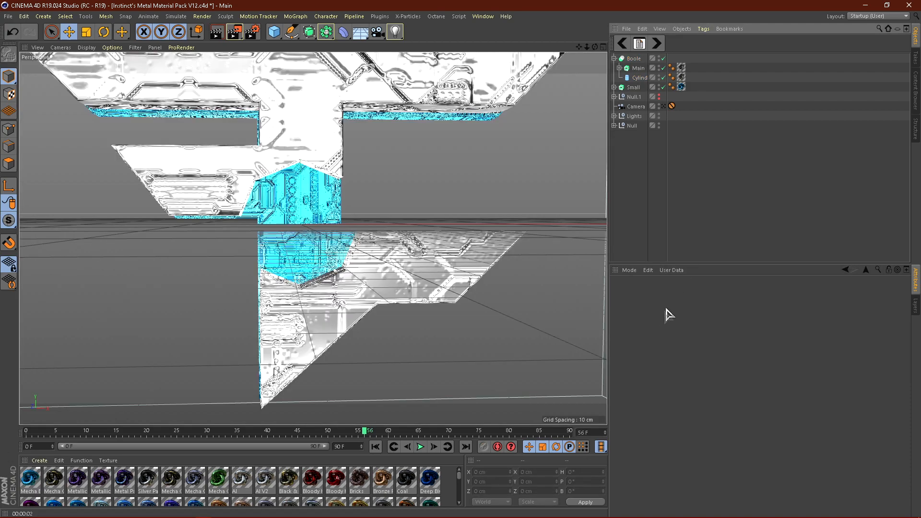
# Set the Boole cylinder's rotation segments back to 100 for a round cutout
pyautogui.click(639, 77)
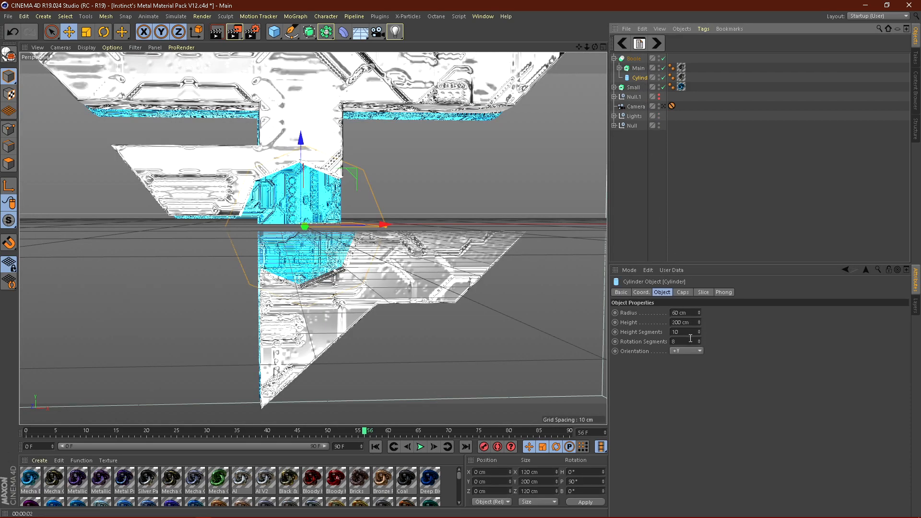
pyautogui.doubleClick(691, 340)
pyautogui.press('Return')
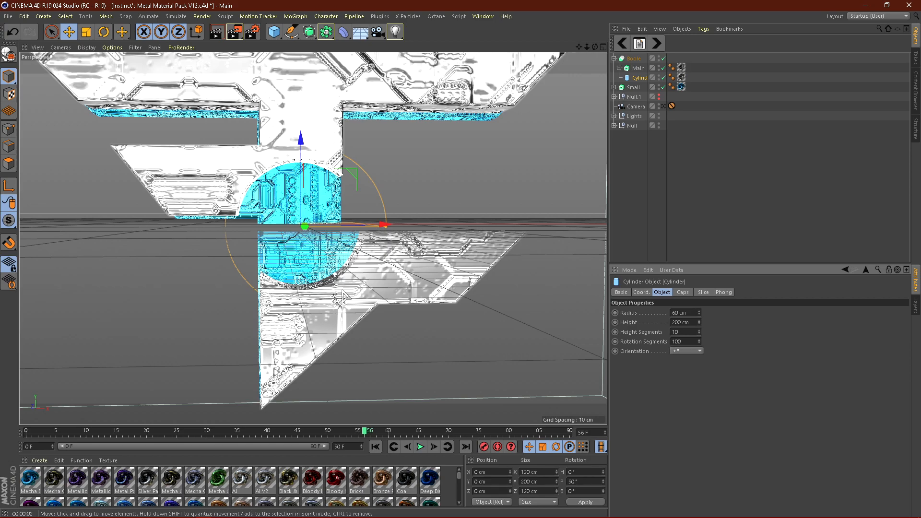
pyautogui.click(677, 169)
pyautogui.scroll(3, 252, 277)
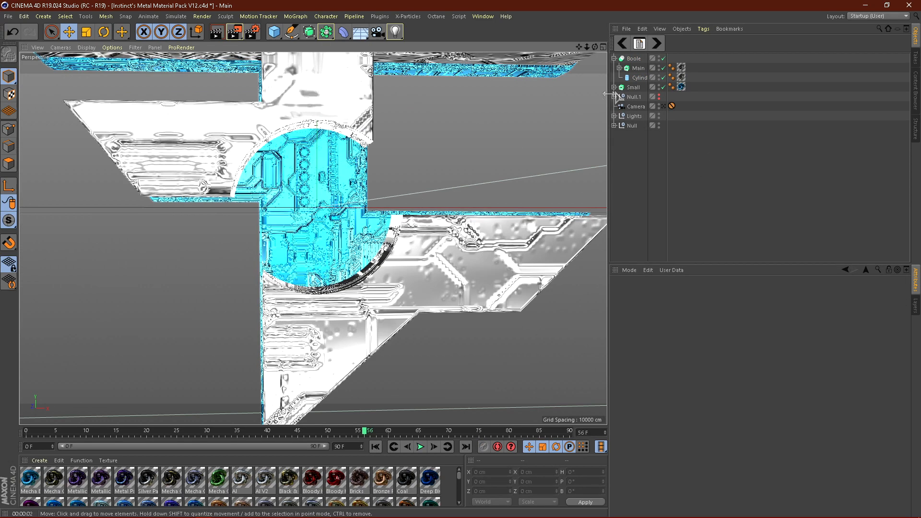
# Duplicate the cylinder outside the Boole and delete the texture tag from the copy
pyautogui.click(639, 78)
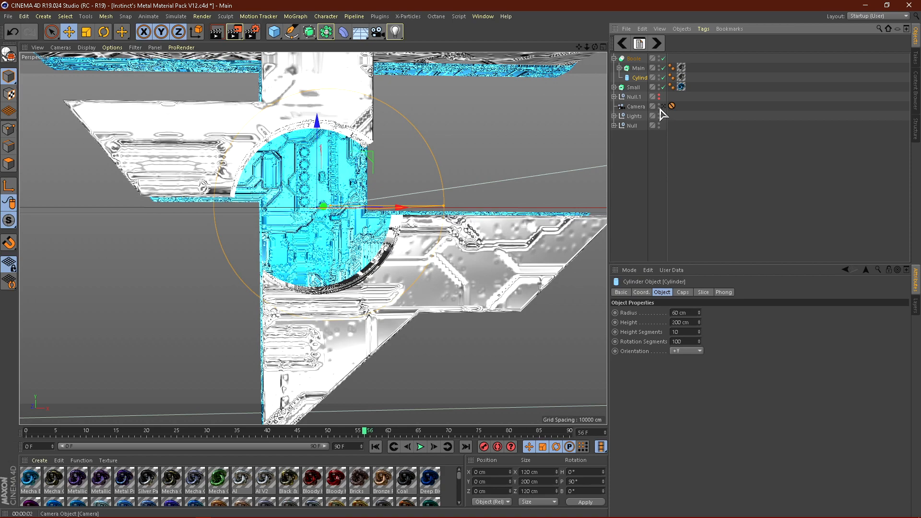
pyautogui.hotkey('ctrl', 'v')
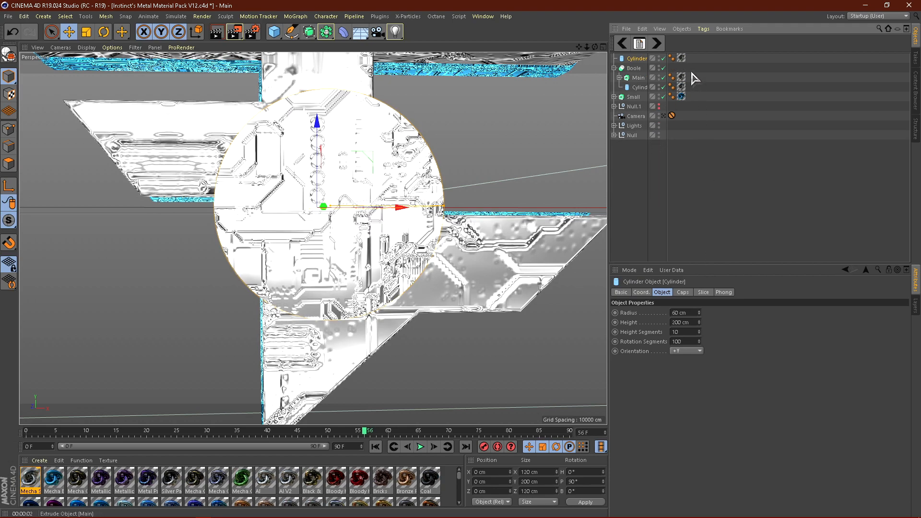
pyautogui.click(682, 59)
pyautogui.press('Delete')
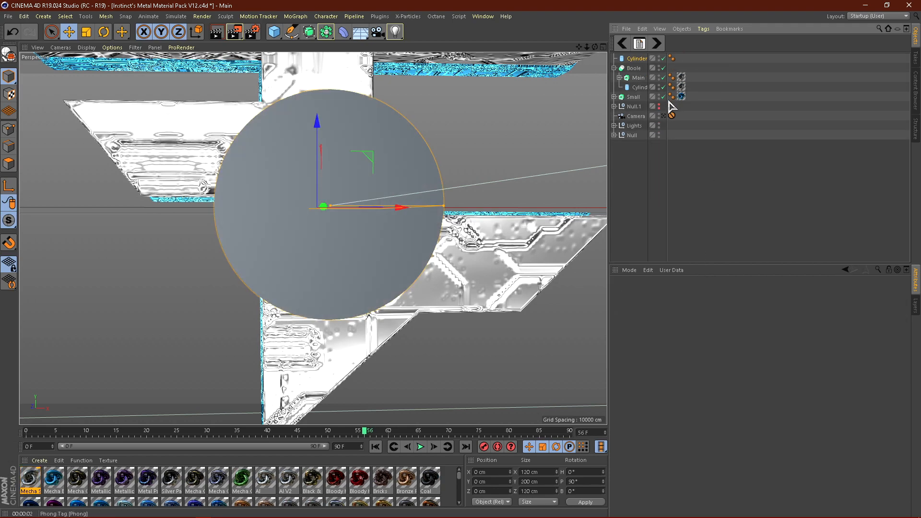
# Set the copied cylinder's cap segments to 6 and enable its fillet with 6 segments and a 3 cm radius
pyautogui.click(643, 58)
pyautogui.click(683, 293)
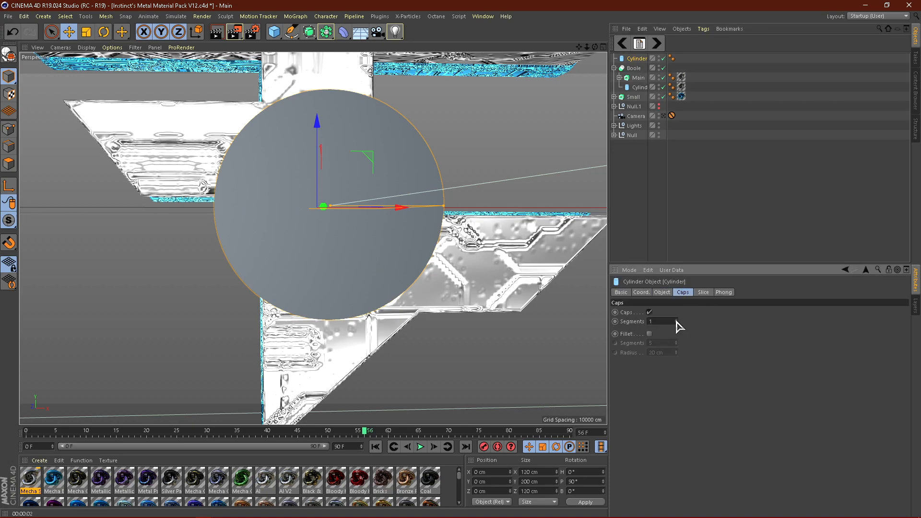
pyautogui.click(650, 334)
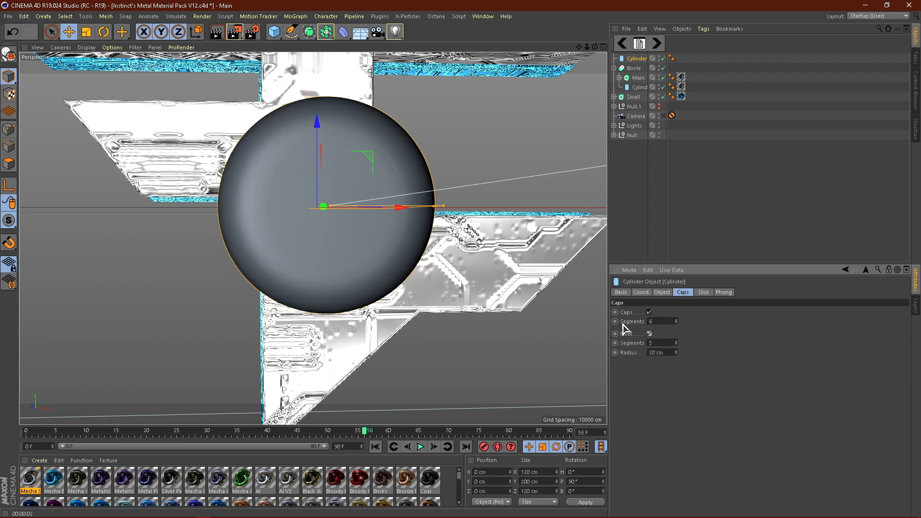
pyautogui.click(677, 342)
pyautogui.click(671, 352)
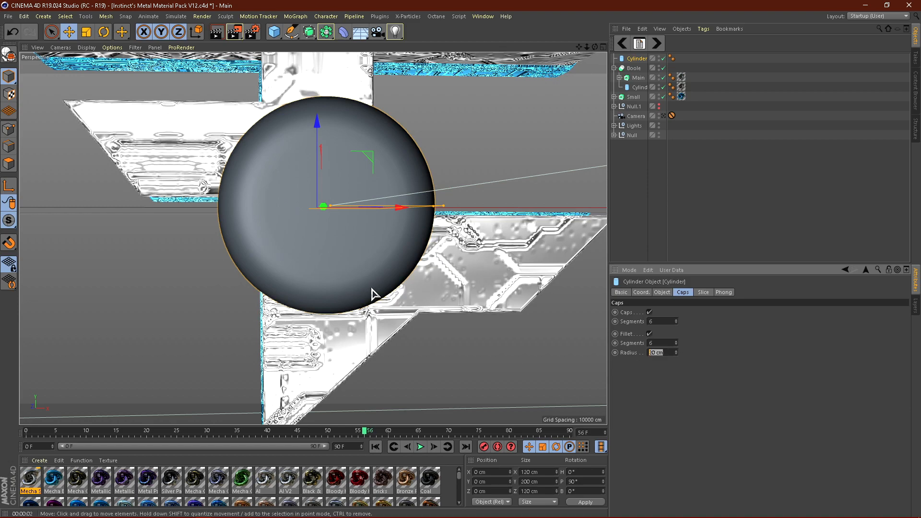
pyautogui.write('3')
pyautogui.press('Return')
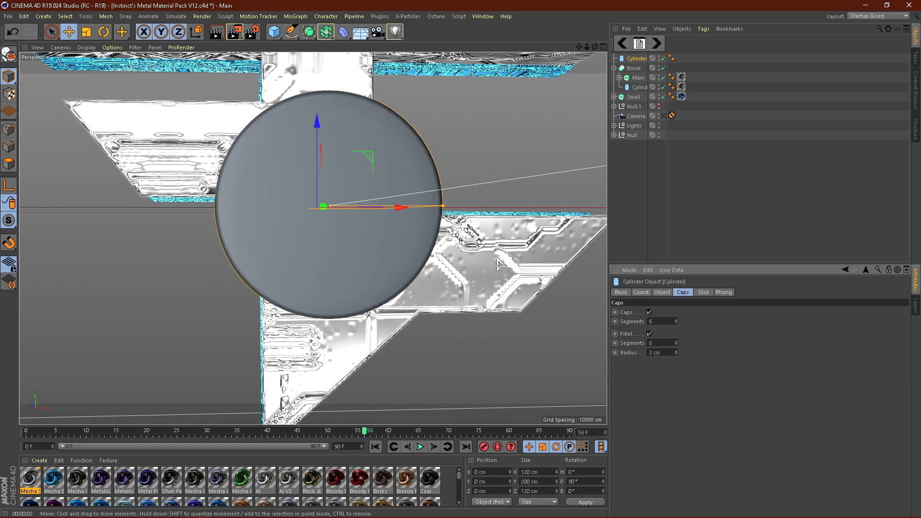
# Set the copied cylinder's radius to 30 cm
pyautogui.click(677, 216)
pyautogui.moveTo(305, 229)
pyautogui.keyDown('alt'); pyautogui.mouseDown()
pyautogui.moveTo(365, 216)
pyautogui.moveTo(325, 199)
pyautogui.moveTo(263, 237)
pyautogui.moveTo(299, 241)
pyautogui.moveTo(317, 230)
pyautogui.mouseUp(); pyautogui.keyUp('alt')
pyautogui.click(636, 59)
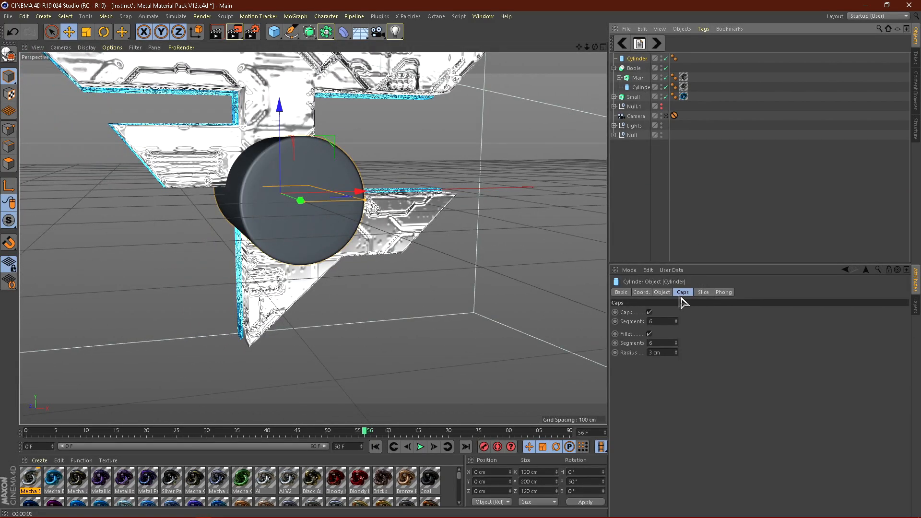
pyautogui.click(663, 292)
pyautogui.click(695, 312)
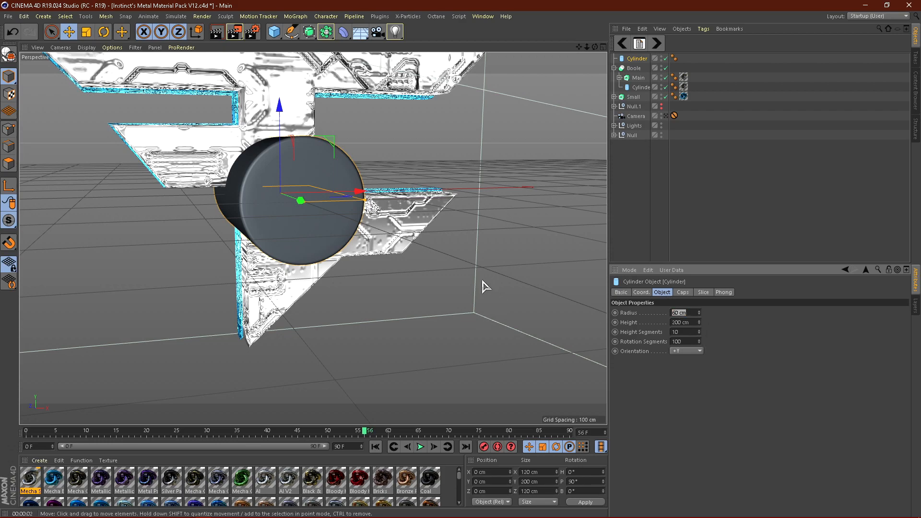
pyautogui.write('30')
pyautogui.press('Return')
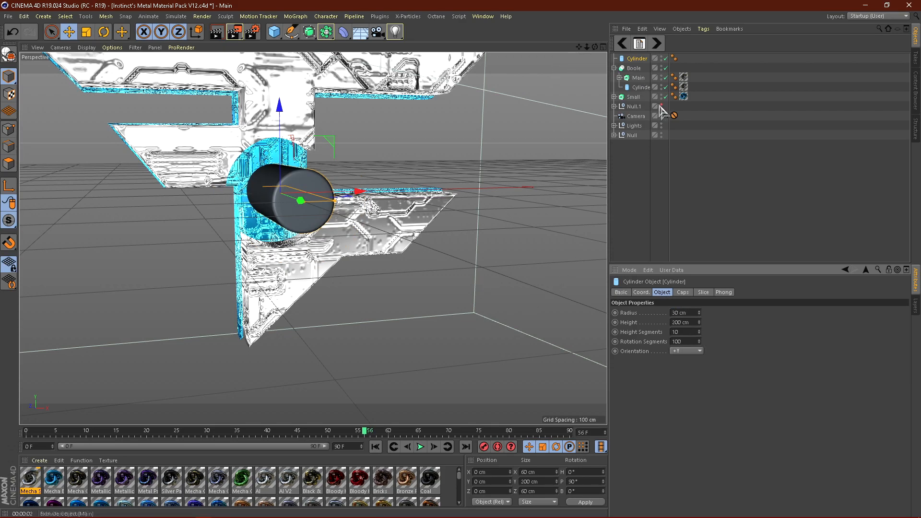
# Disable the copied cylinder and make the cylinder inside the Boole editable
pyautogui.click(666, 59)
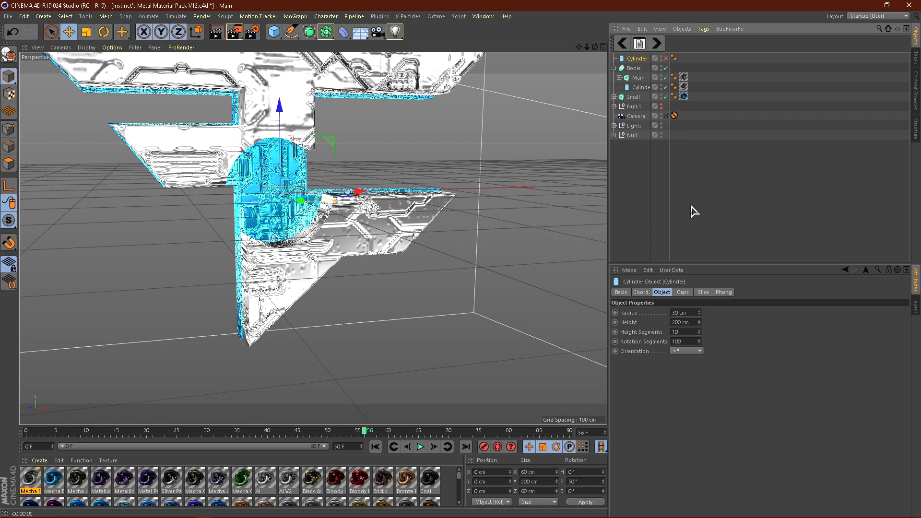
pyautogui.click(691, 209)
pyautogui.scroll(6, 294, 278)
pyautogui.scroll(1, 293, 271)
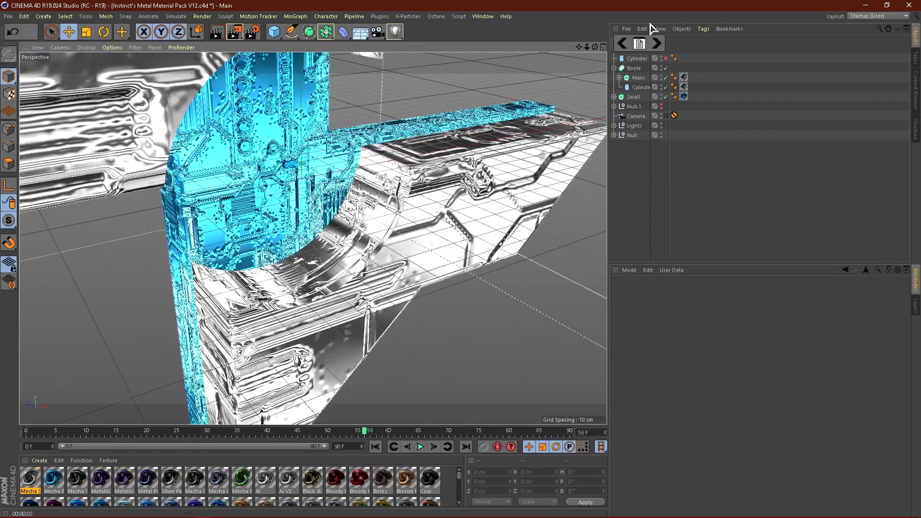
pyautogui.click(638, 88)
pyautogui.click(666, 88)
pyautogui.scroll(1, 295, 196)
pyautogui.scroll(-3, 295, 197)
pyautogui.scroll(2, 295, 196)
pyautogui.keyDown('alt'); pyautogui.moveTo(335, 261); pyautogui.dragTo(343, 222); pyautogui.keyUp('alt')
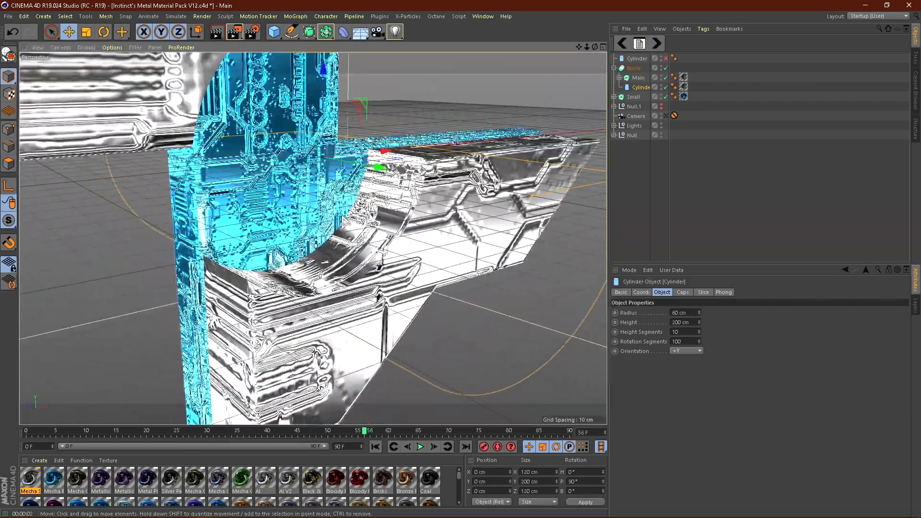
pyautogui.press('c')
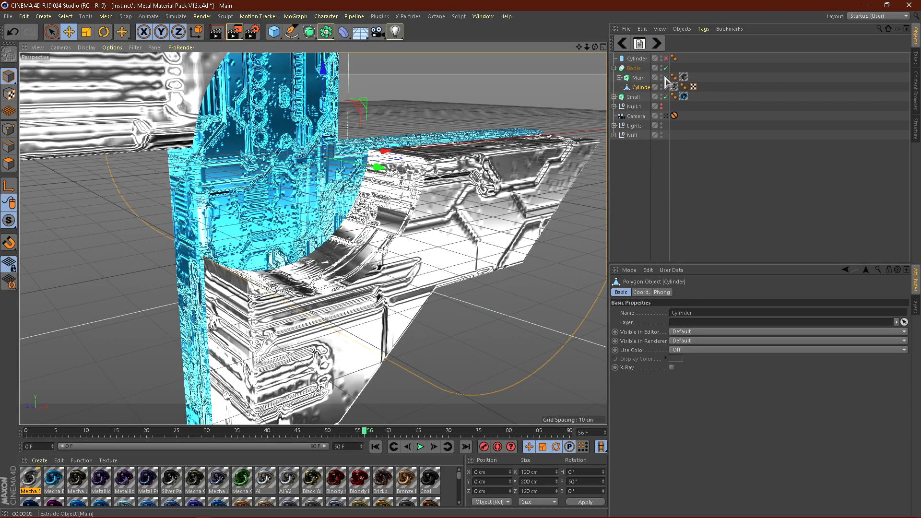
# Disable the Small object and set the viewport display to Gouraud Shading (Lines)
pyautogui.click(665, 96)
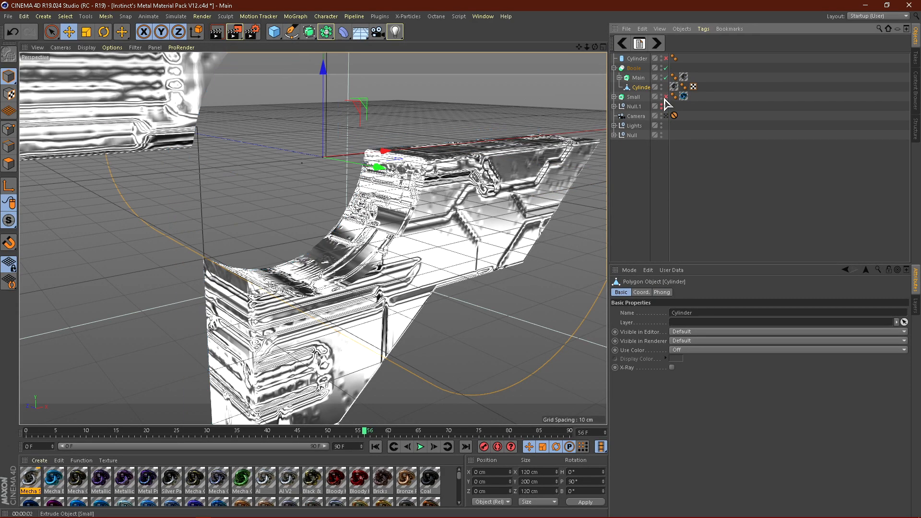
pyautogui.click(87, 48)
pyautogui.click(93, 68)
pyautogui.scroll(5, 312, 238)
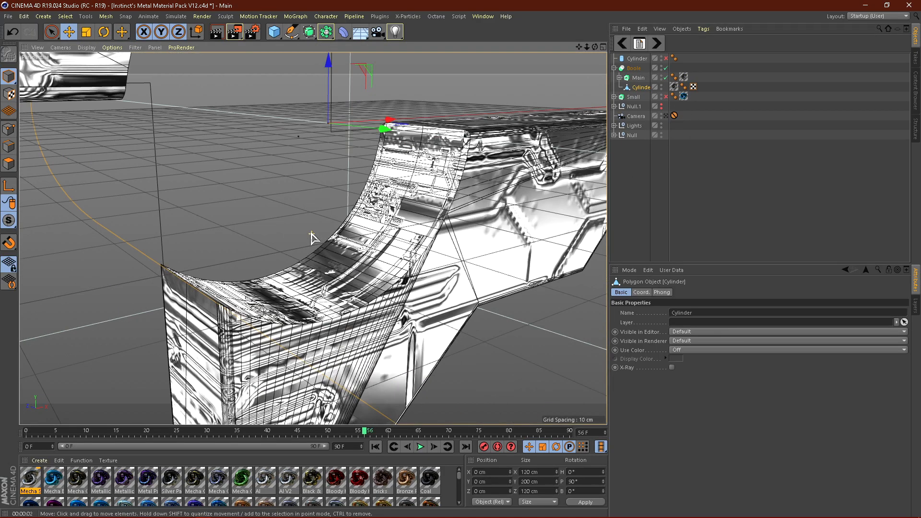
# Try moving the Boole's cylinder along its length axis and undo the move
pyautogui.keyDown('alt'); pyautogui.moveTo(313, 238); pyautogui.dragTo(389, 283); pyautogui.keyUp('alt')
pyautogui.keyDown('alt'); pyautogui.moveTo(393, 287); pyautogui.dragTo(312, 269, button='right'); pyautogui.keyUp('alt')
pyautogui.moveTo(422, 221)
pyautogui.keyDown('alt'); pyautogui.mouseDown()
pyautogui.moveTo(434, 204)
pyautogui.moveTo(432, 212)
pyautogui.mouseUp(); pyautogui.keyUp('alt')
pyautogui.scroll(-5, 405, 154)
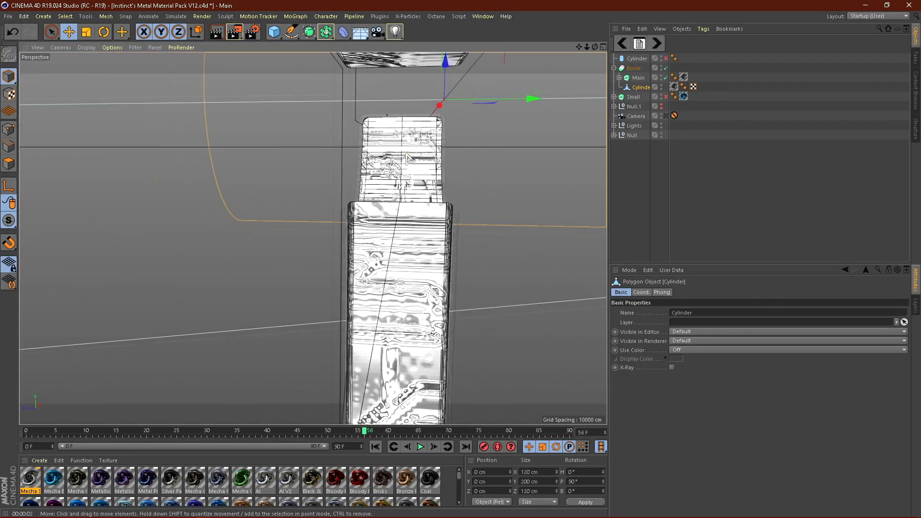
pyautogui.moveTo(519, 107); pyautogui.dragTo(466, 111)
pyautogui.hotkey('ctrl', 'z')
pyautogui.scroll(2, 474, 132)
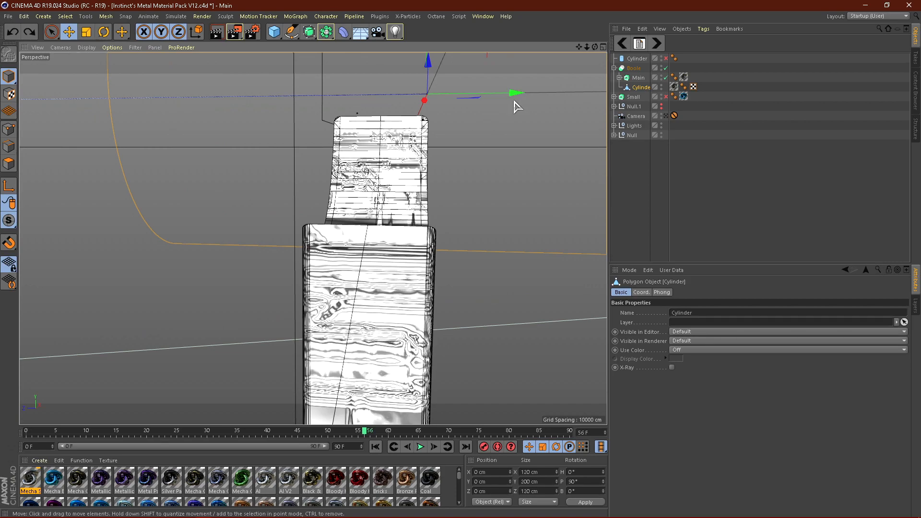
pyautogui.scroll(2, 525, 97)
pyautogui.scroll(2, 366, 169)
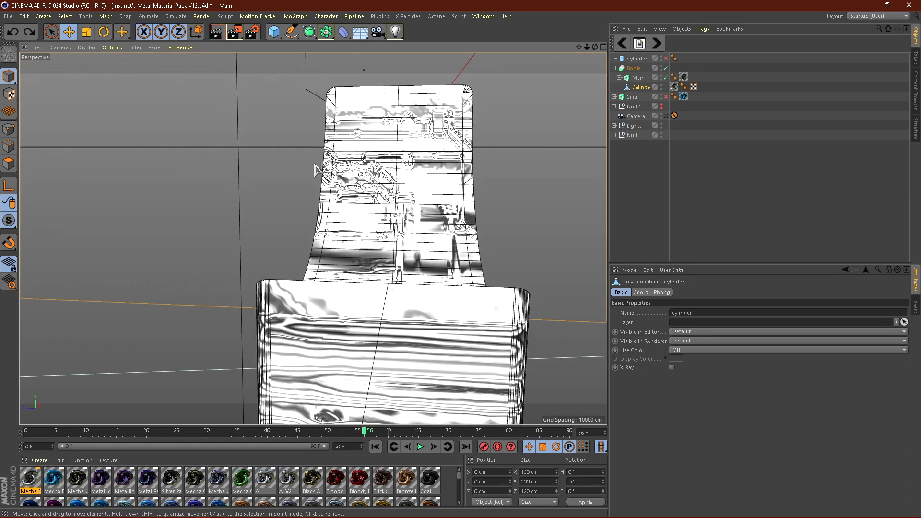
pyautogui.scroll(-1, 401, 181)
pyautogui.keyDown('alt'); pyautogui.moveTo(446, 202); pyautogui.dragTo(269, 225); pyautogui.keyUp('alt')
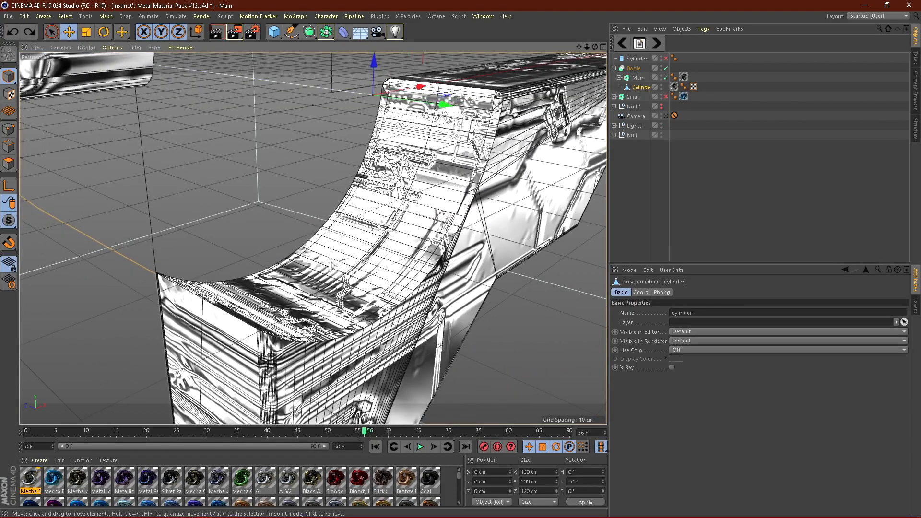
# Loop-select the two adjacent polygon rings of the Boole's cylinder that run along the middle of the cutout wall
pyautogui.click(9, 166)
pyautogui.keyDown('alt'); pyautogui.moveTo(335, 275); pyautogui.dragTo(338, 271); pyautogui.keyUp('alt')
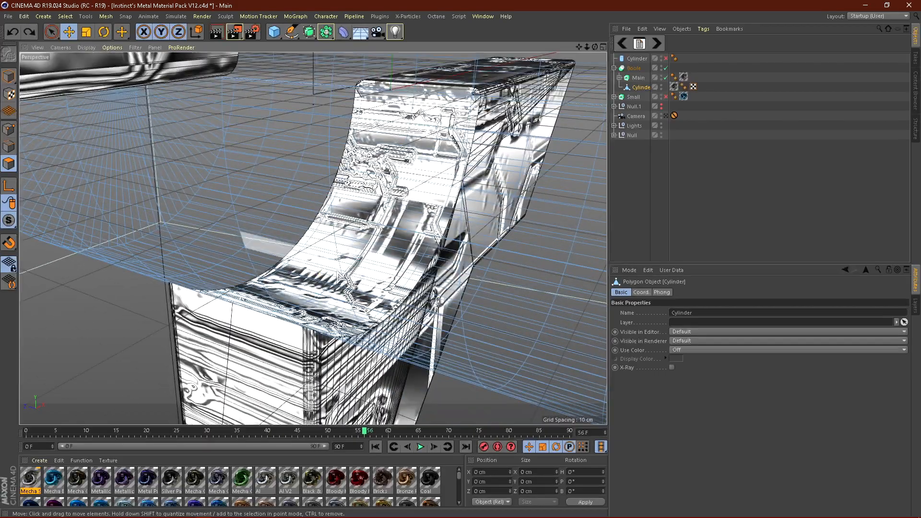
pyautogui.press('u')
pyautogui.press('l')
pyautogui.keyDown('alt'); pyautogui.moveTo(273, 346); pyautogui.dragTo(268, 302); pyautogui.keyUp('alt')
pyautogui.click(268, 301)
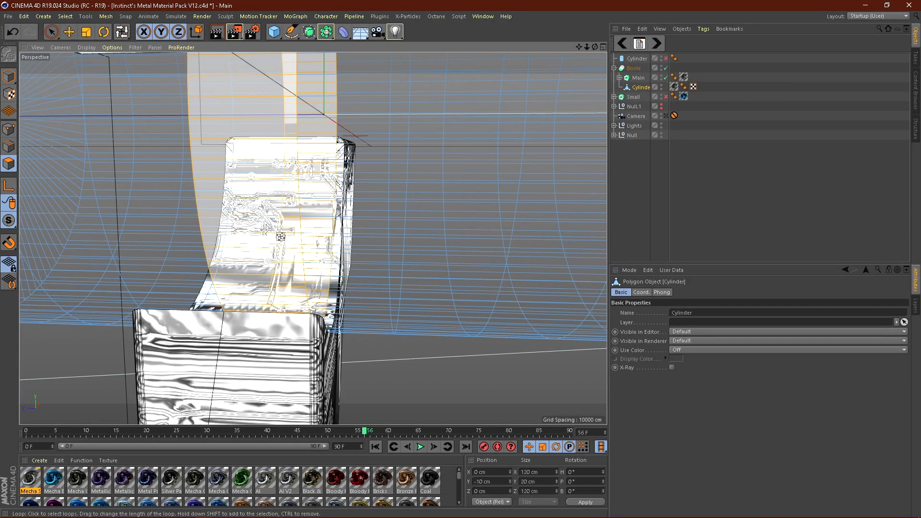
pyautogui.keyDown('shift'); pyautogui.click(191, 289); pyautogui.keyUp('shift')
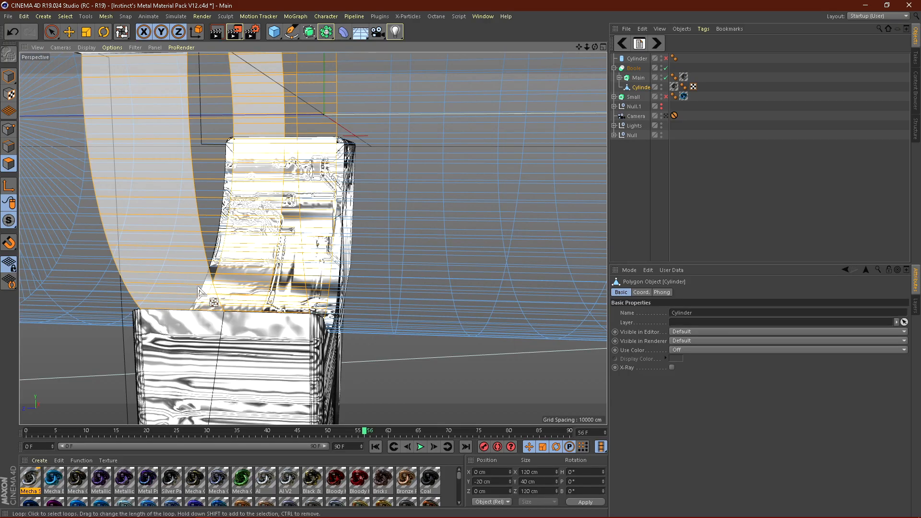
# Inset the selected polygon rings with Extrude Inner, preserving groups, at an offset of 12 cm
pyautogui.scroll(2, 279, 326)
pyautogui.keyDown('alt'); pyautogui.moveTo(280, 326); pyautogui.dragTo(224, 284); pyautogui.keyUp('alt')
pyautogui.scroll(-3, 242, 259)
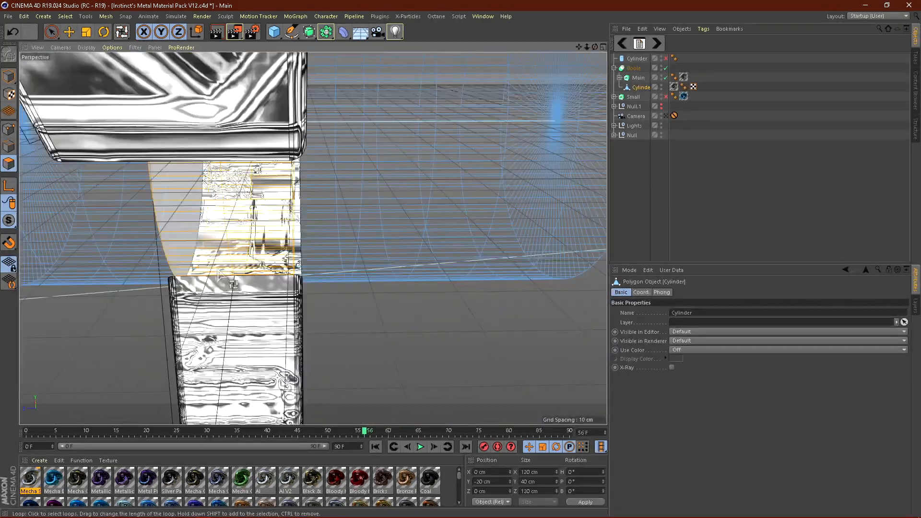
pyautogui.scroll(5, 206, 267)
pyautogui.rightClick(378, 219)
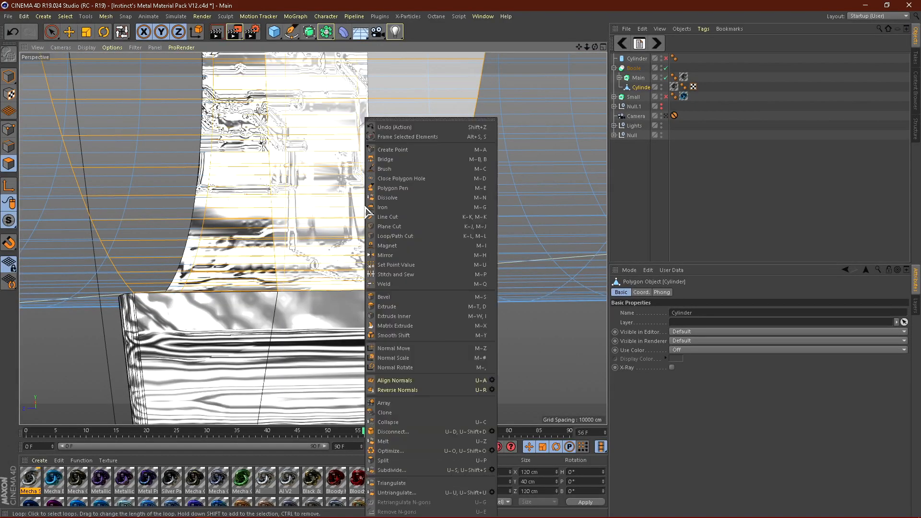
pyautogui.click(397, 316)
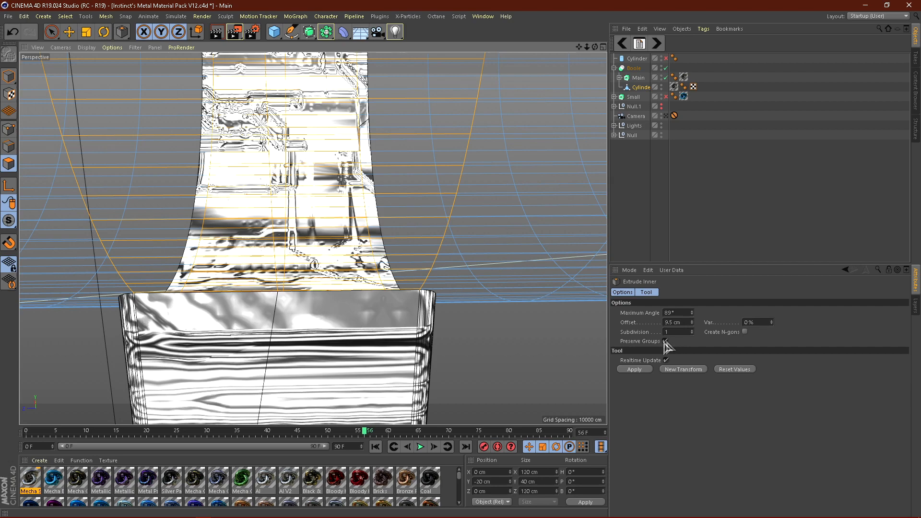
pyautogui.moveTo(384, 247); pyautogui.dragTo(489, 247)
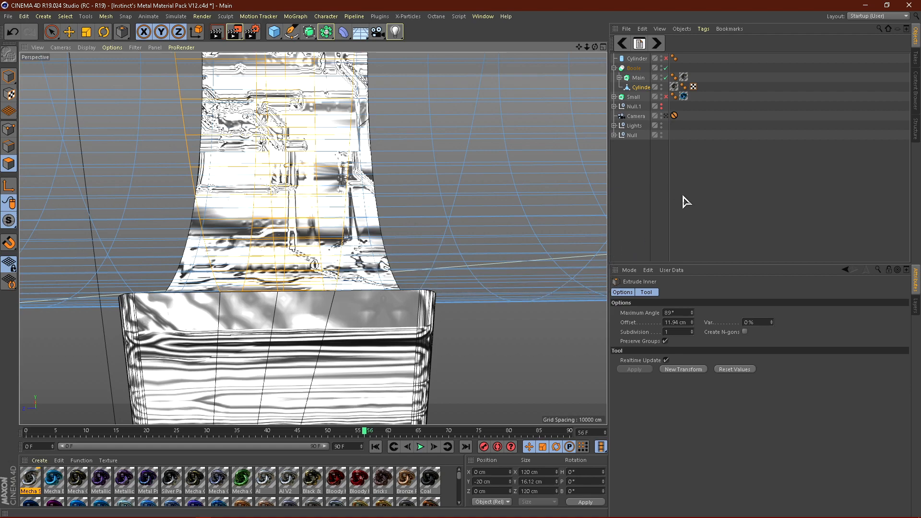
pyautogui.click(666, 322)
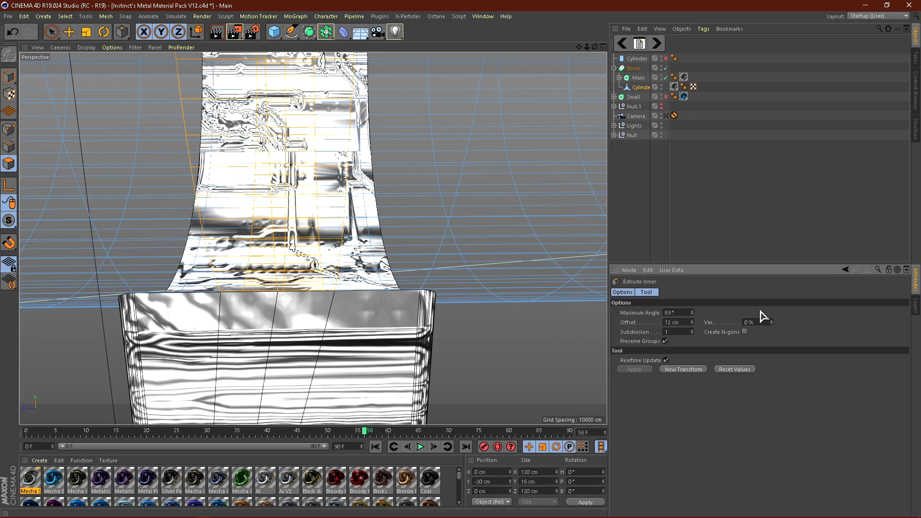
pyautogui.click(746, 177)
# Try extruding the inset band of the Boole's cylinder outward by about 2.65 cm
pyautogui.keyDown('alt'); pyautogui.moveTo(355, 261); pyautogui.dragTo(243, 273); pyautogui.keyUp('alt')
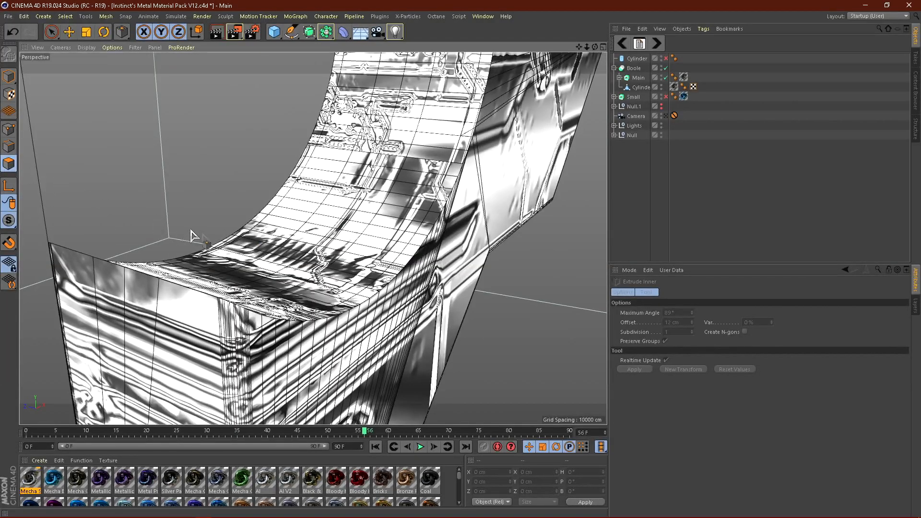
pyautogui.press('u')
pyautogui.press('l')
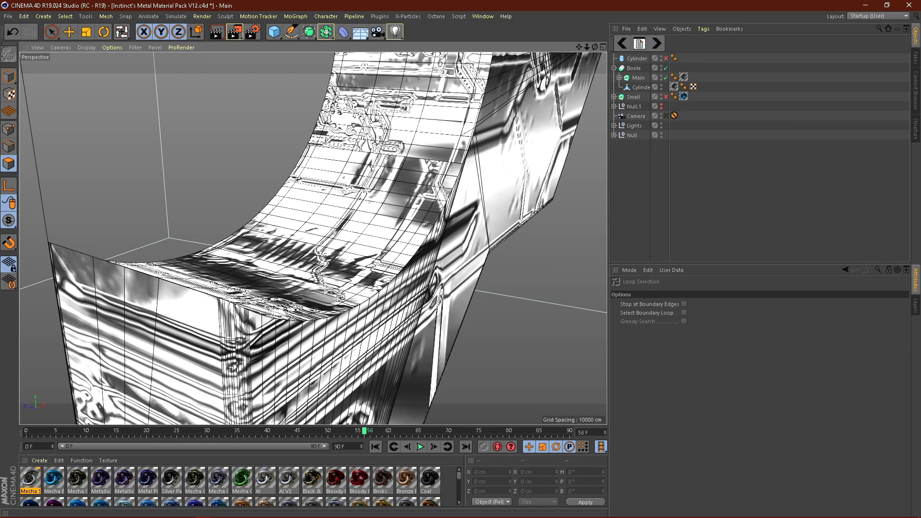
pyautogui.click(641, 88)
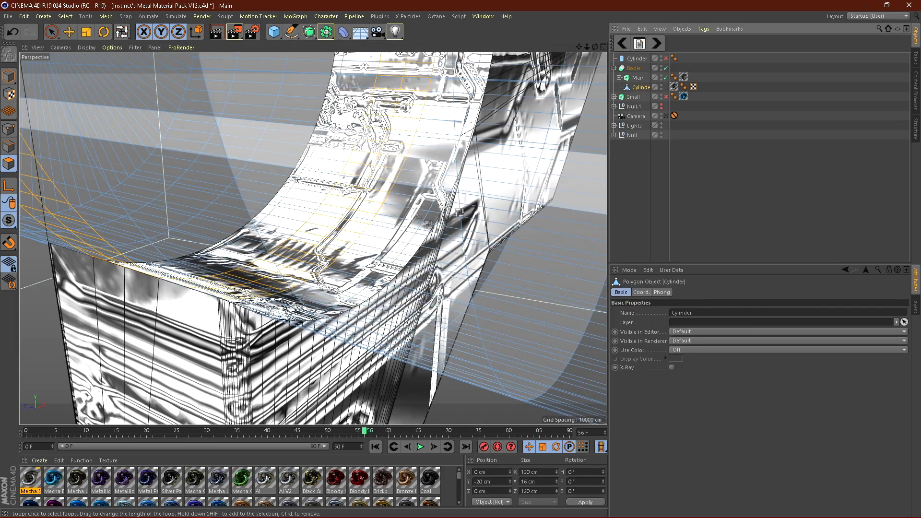
pyautogui.keyDown('alt'); pyautogui.moveTo(229, 316); pyautogui.dragTo(214, 285); pyautogui.keyUp('alt')
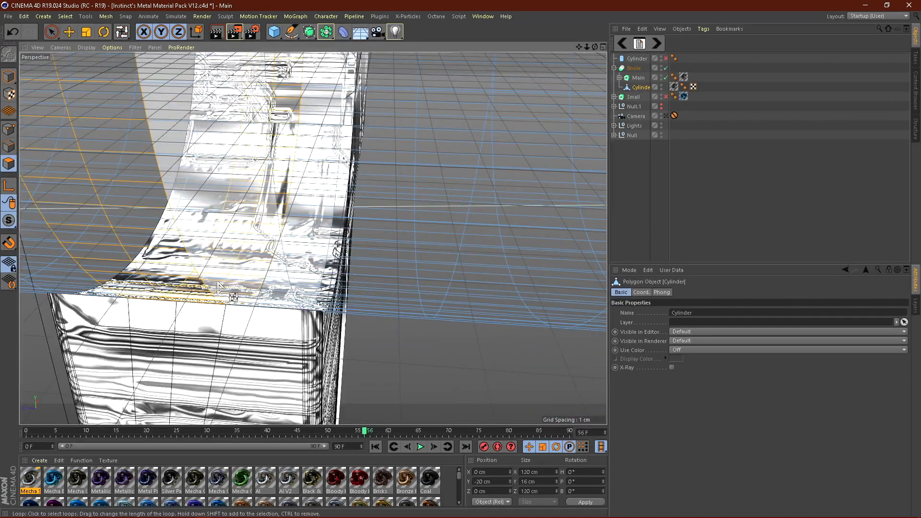
pyautogui.rightClick(224, 287)
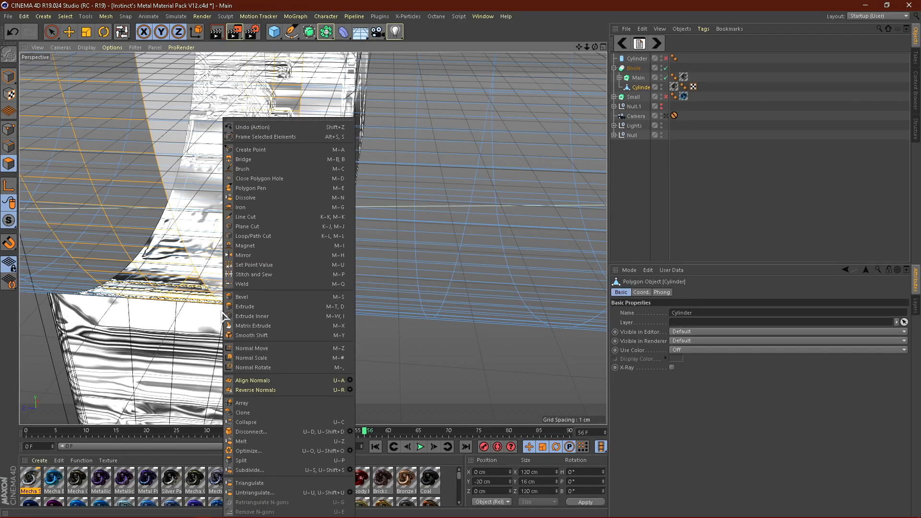
pyautogui.click(247, 308)
pyautogui.moveTo(249, 280); pyautogui.dragTo(292, 281)
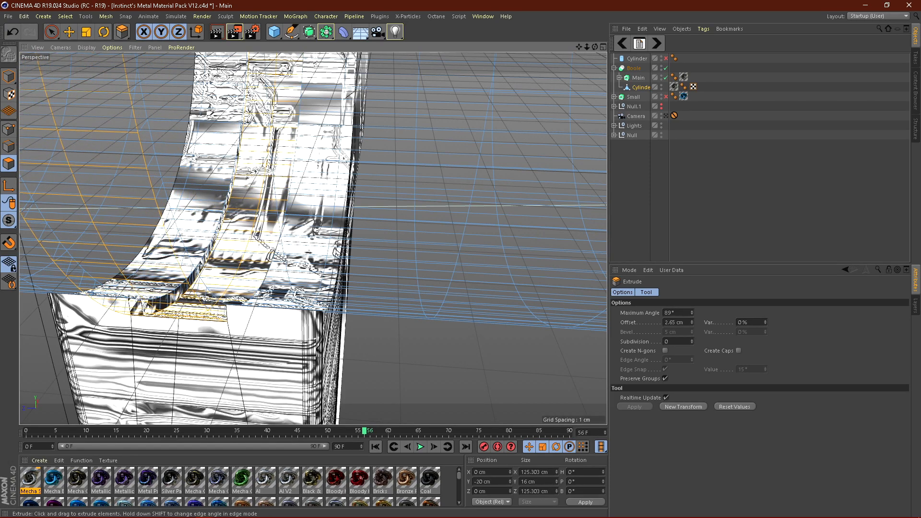
# Undo the outward extrusion and extrude the band by about -2.97 cm to form a raised ring inside the cutout
pyautogui.click(723, 252)
pyautogui.moveTo(381, 284)
pyautogui.keyDown('alt'); pyautogui.mouseDown()
pyautogui.moveTo(298, 254)
pyautogui.moveTo(115, 262)
pyautogui.moveTo(148, 273)
pyautogui.moveTo(383, 269)
pyautogui.mouseUp(); pyautogui.keyUp('alt')
pyautogui.scroll(3, 369, 263)
pyautogui.moveTo(295, 277)
pyautogui.keyDown('alt'); pyautogui.mouseDown()
pyautogui.moveTo(326, 283)
pyautogui.moveTo(333, 272)
pyautogui.moveTo(324, 282)
pyautogui.moveTo(281, 278)
pyautogui.mouseUp(); pyautogui.keyUp('alt')
pyautogui.hotkey('ctrl', 'z')
pyautogui.hotkey('ctrl', 'z')
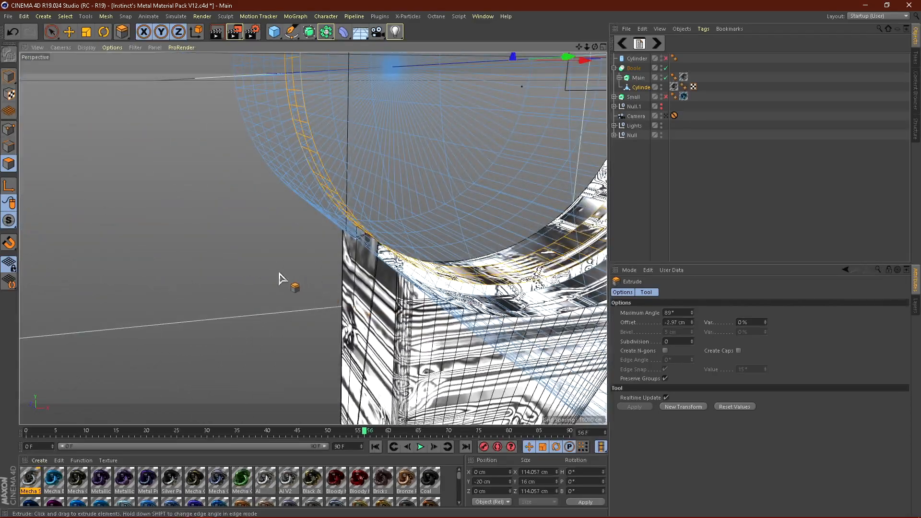
pyautogui.scroll(-4, 233, 267)
pyautogui.scroll(2, 411, 252)
pyautogui.moveTo(410, 251)
pyautogui.keyDown('alt'); pyautogui.mouseDown()
pyautogui.moveTo(376, 262)
pyautogui.moveTo(403, 243)
pyautogui.mouseUp(); pyautogui.keyUp('alt')
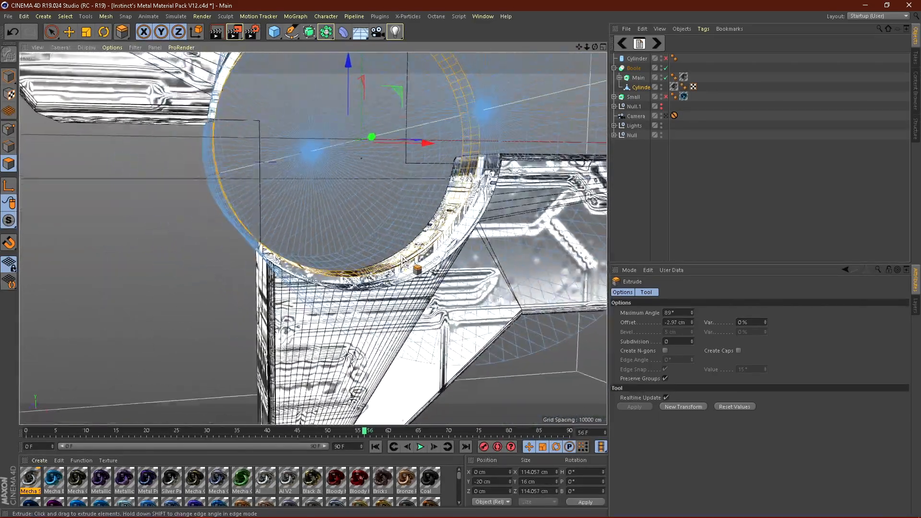
# Set the viewport display to Gouraud Shading and render a preview of the ring in the cutout
pyautogui.click(87, 48)
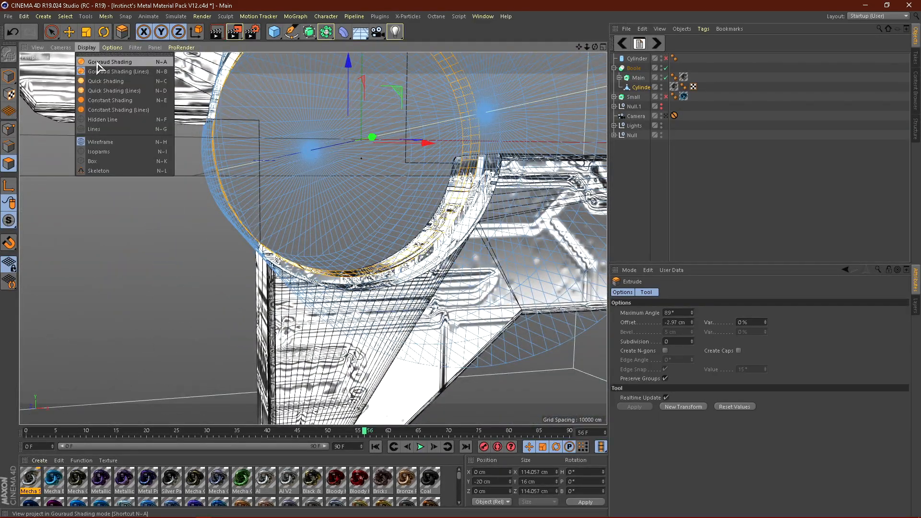
pyautogui.click(99, 63)
pyautogui.click(714, 205)
pyautogui.keyDown('alt'); pyautogui.moveTo(424, 254); pyautogui.dragTo(321, 163); pyautogui.keyUp('alt')
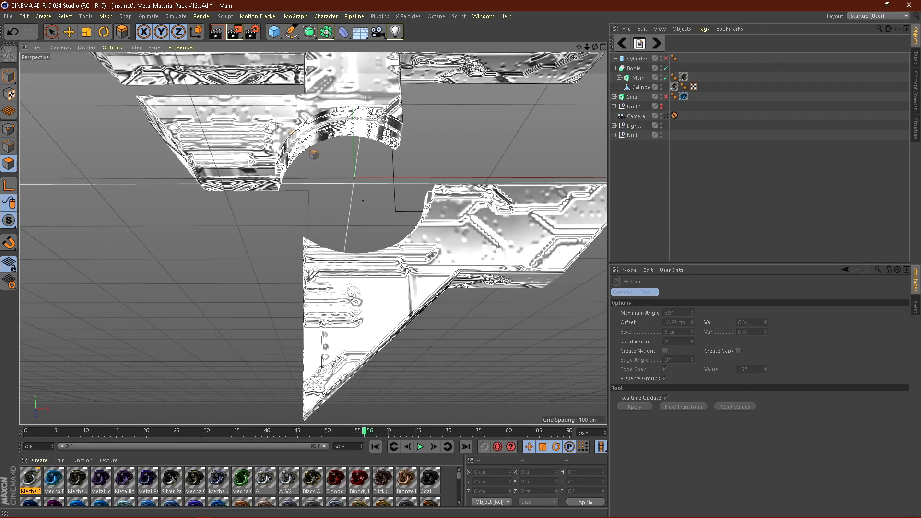
pyautogui.click(217, 32)
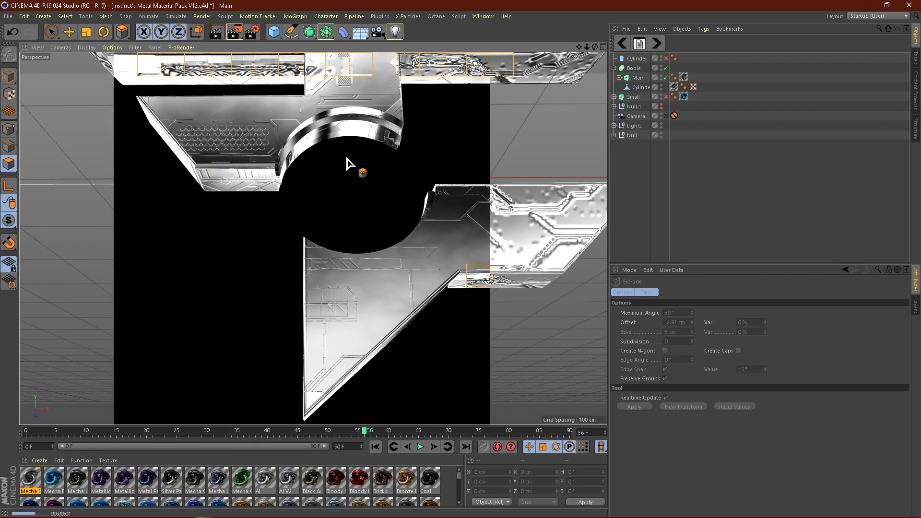
pyautogui.keyDown('alt'); pyautogui.moveTo(580, 247); pyautogui.dragTo(202, 148); pyautogui.keyUp('alt')
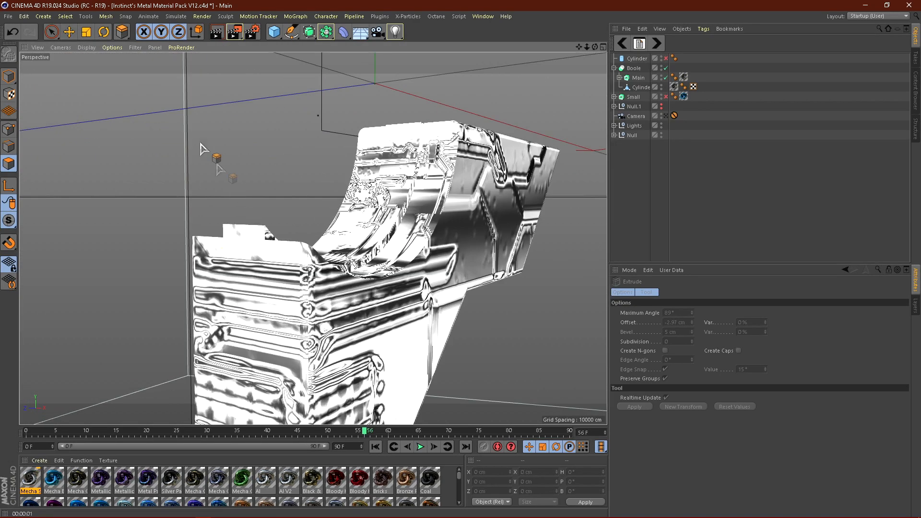
# Show wireframe lines over the Gouraud shading and select the cylinder inside the Boole
pyautogui.click(86, 47)
pyautogui.click(98, 70)
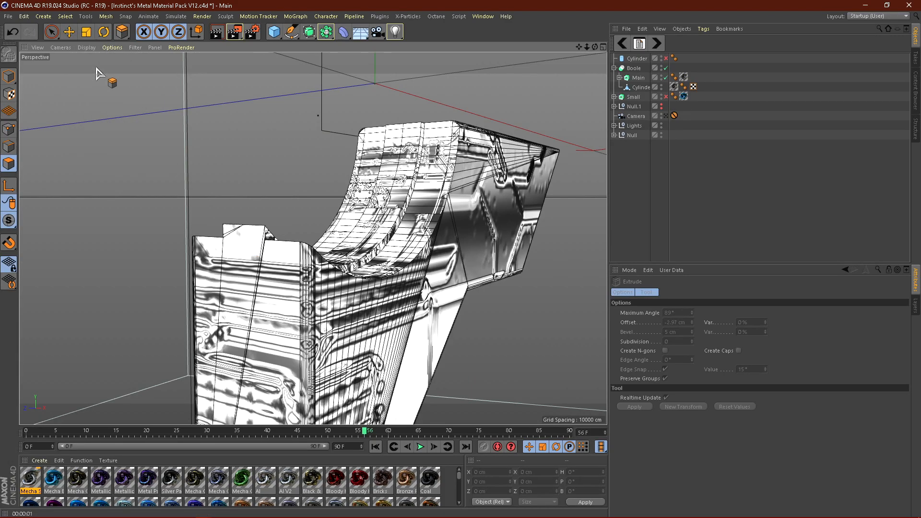
pyautogui.click(641, 88)
# Inset the selected polygon band on the Boole's cylinder with Extrude Inner by about 2.84 cm
pyautogui.scroll(3, 302, 279)
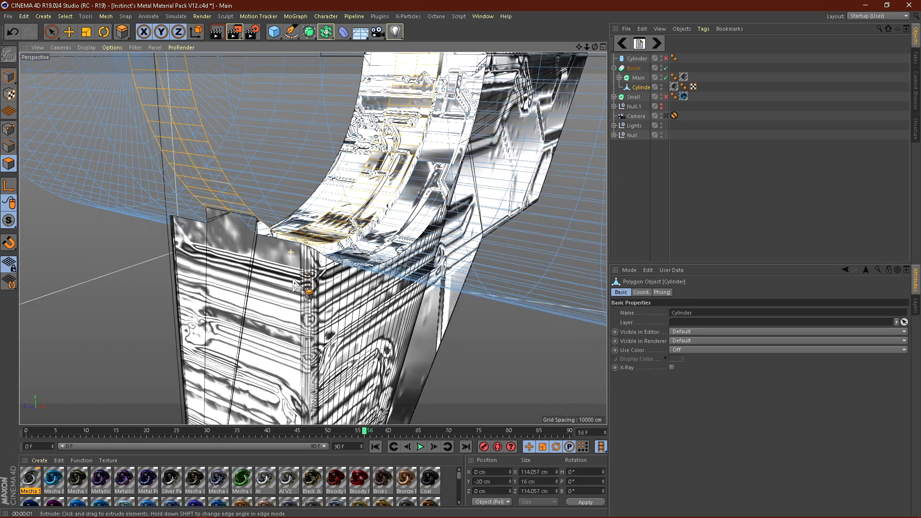
pyautogui.keyDown('alt'); pyautogui.moveTo(302, 279); pyautogui.dragTo(232, 295); pyautogui.keyUp('alt')
pyautogui.scroll(2, 418, 257)
pyautogui.scroll(1, 412, 248)
pyautogui.keyDown('alt'); pyautogui.moveTo(384, 277); pyautogui.dragTo(471, 300); pyautogui.keyUp('alt')
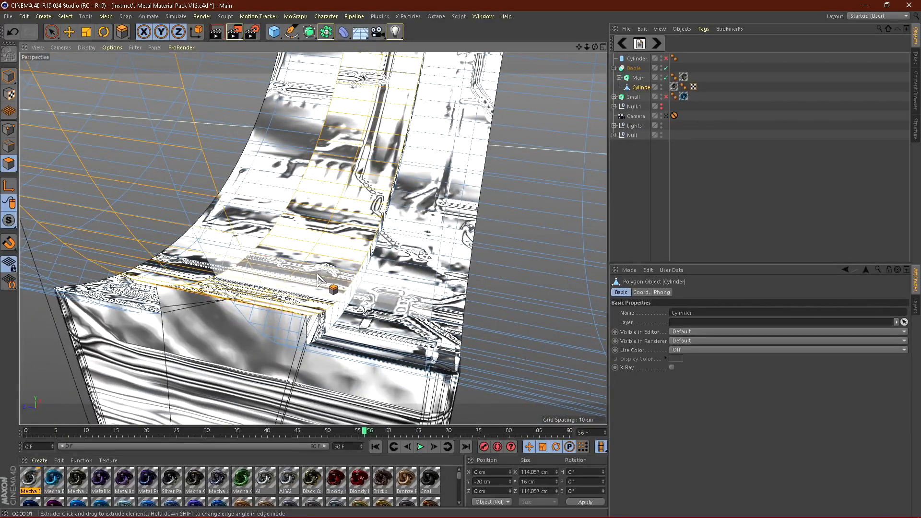
pyautogui.rightClick(318, 280)
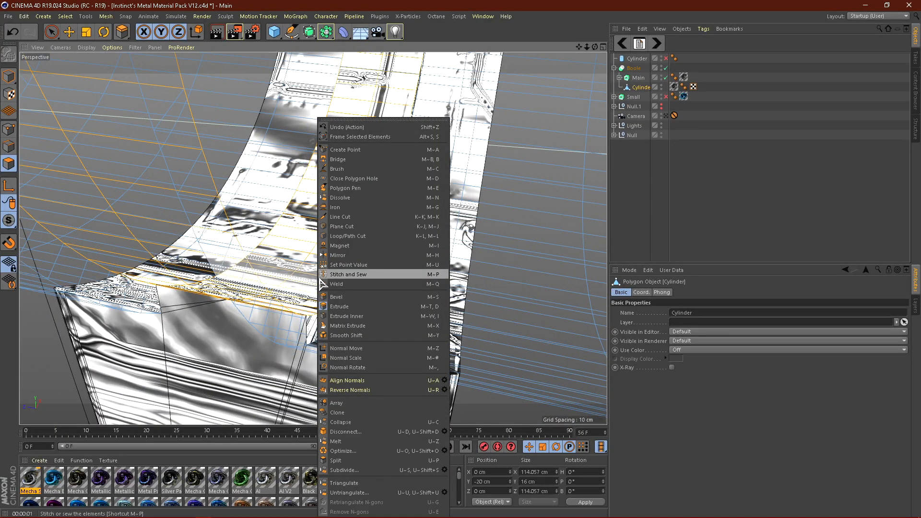
pyautogui.click(348, 317)
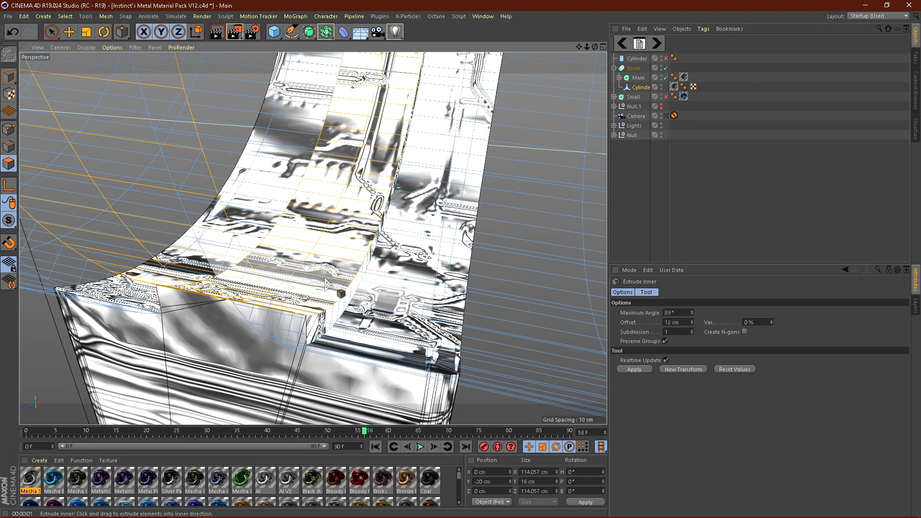
pyautogui.moveTo(347, 317); pyautogui.dragTo(391, 316)
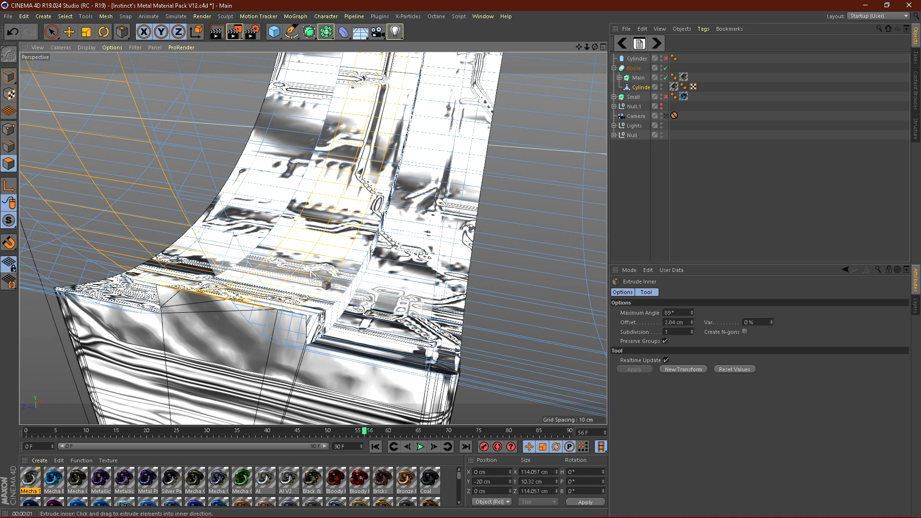
# Offset the inset band with Smooth Shift by about -2.53 cm and deselect the cylinder
pyautogui.rightClick(334, 315)
pyautogui.click(333, 337)
pyautogui.moveTo(336, 314); pyautogui.dragTo(402, 314)
pyautogui.click(687, 210)
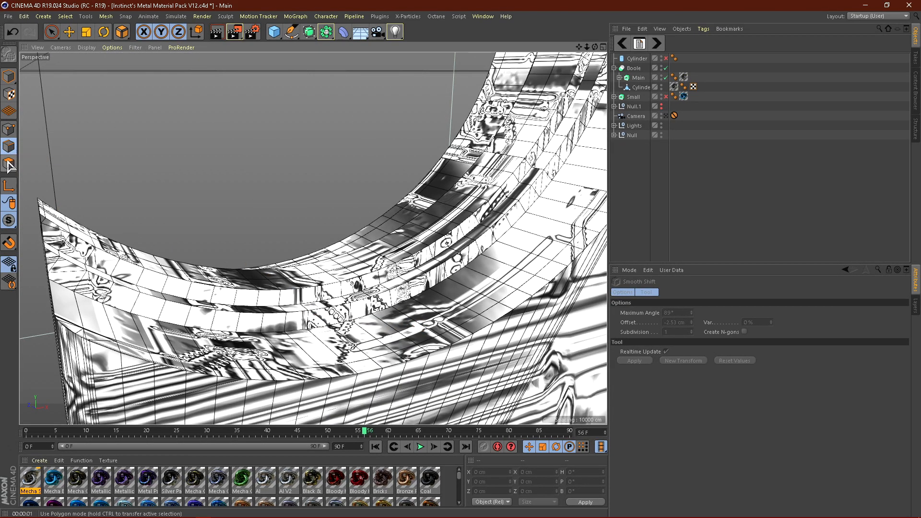
# Select the edge loops bounding both stepped rings on the Boole's cylinder with Loop Selection in edge mode
pyautogui.keyDown('alt'); pyautogui.moveTo(239, 318); pyautogui.dragTo(293, 332); pyautogui.keyUp('alt')
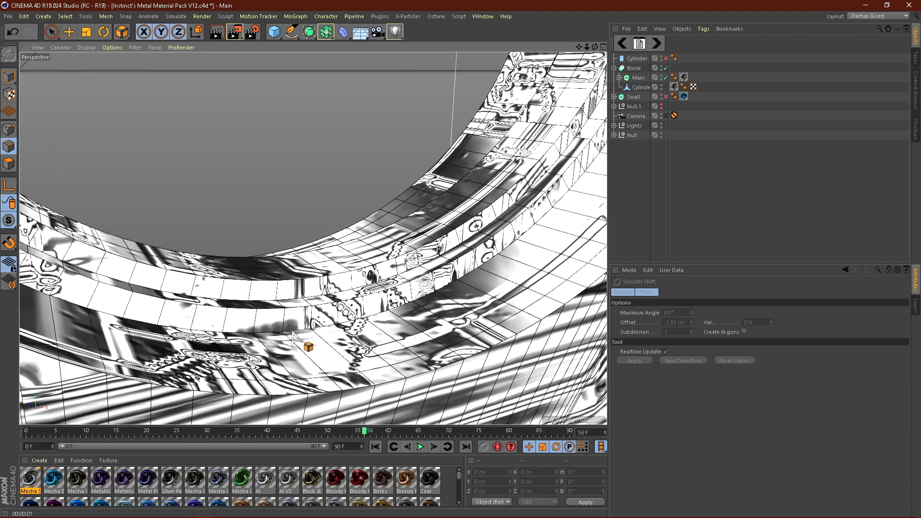
pyautogui.press('u')
pyautogui.press('l')
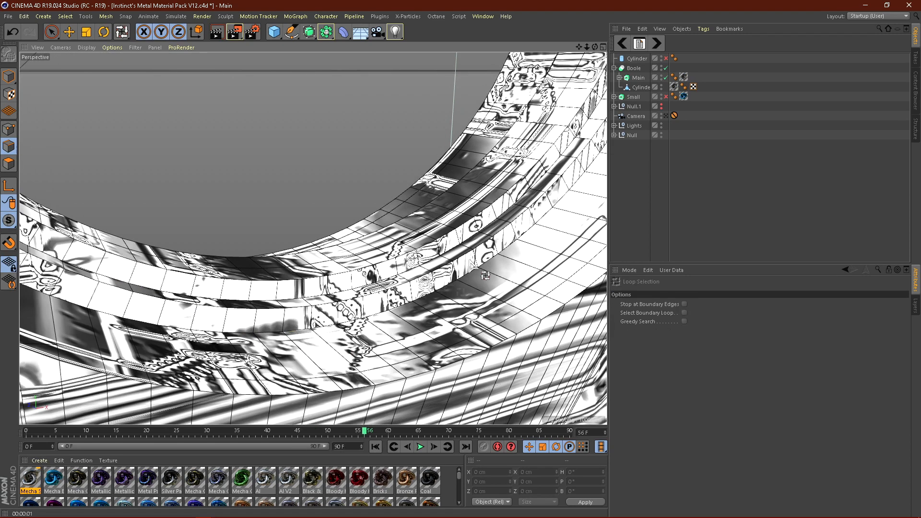
pyautogui.click(641, 87)
pyautogui.keyDown('alt'); pyautogui.moveTo(280, 321); pyautogui.dragTo(260, 314); pyautogui.keyUp('alt')
pyautogui.click(261, 312)
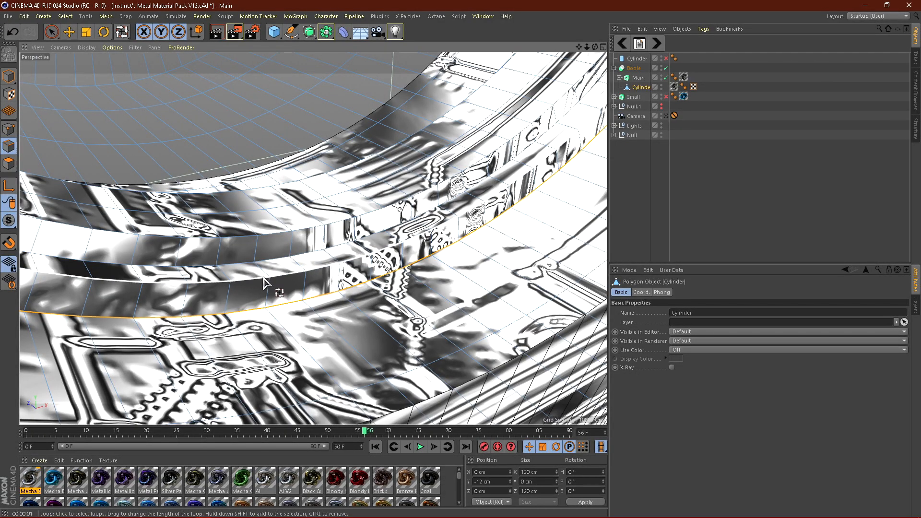
pyautogui.keyDown('alt'); pyautogui.moveTo(260, 285); pyautogui.dragTo(346, 317); pyautogui.keyUp('alt')
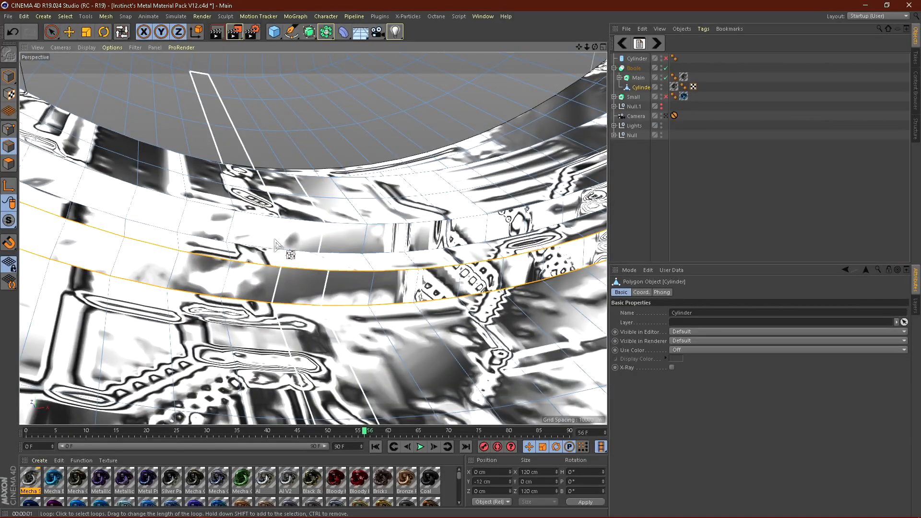
pyautogui.keyDown('alt'); pyautogui.moveTo(276, 234); pyautogui.dragTo(309, 317); pyautogui.keyUp('alt')
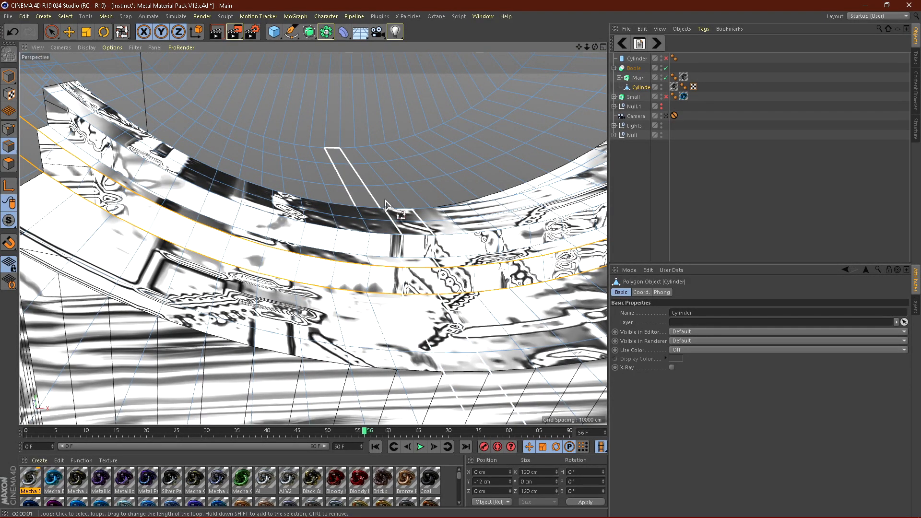
pyautogui.keyDown('alt'); pyautogui.moveTo(300, 339); pyautogui.dragTo(319, 302); pyautogui.keyUp('alt')
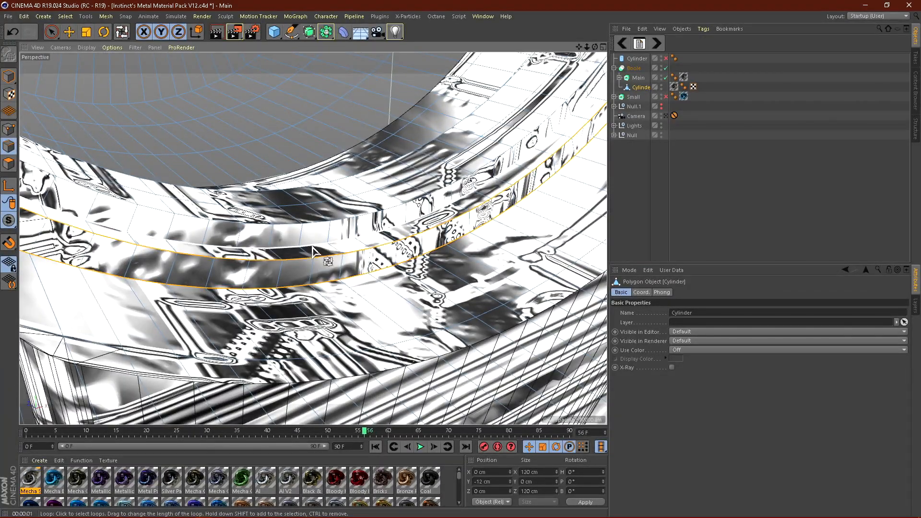
pyautogui.keyDown('alt'); pyautogui.moveTo(315, 230); pyautogui.dragTo(460, 269); pyautogui.keyUp('alt')
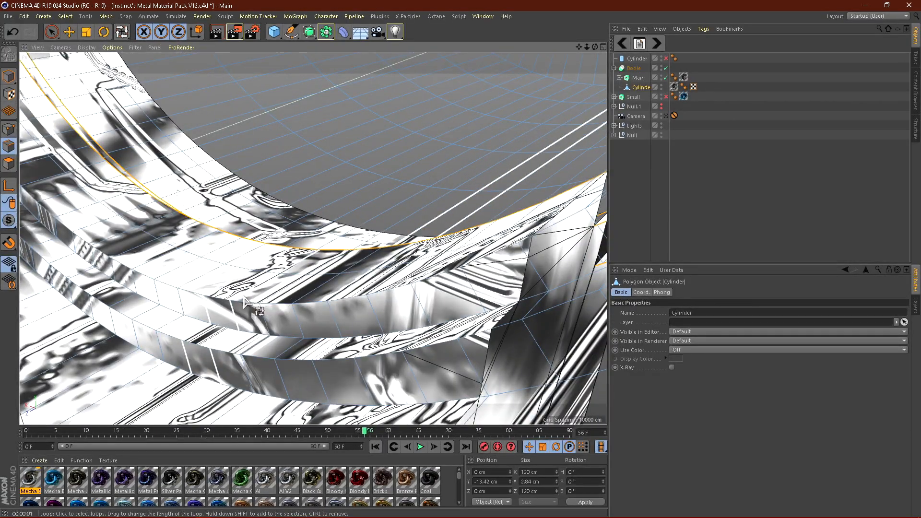
pyautogui.keyDown('shift'); pyautogui.click(244, 307); pyautogui.keyUp('shift')
pyautogui.keyDown('shift'); pyautogui.click(255, 337); pyautogui.keyUp('shift')
pyautogui.keyDown('alt'); pyautogui.moveTo(230, 391); pyautogui.dragTo(192, 202); pyautogui.keyUp('alt')
# Bevel the selected ring edges in Chamfer mode with an offset of about 0.655 cm and 6 subdivisions
pyautogui.rightClick(205, 196)
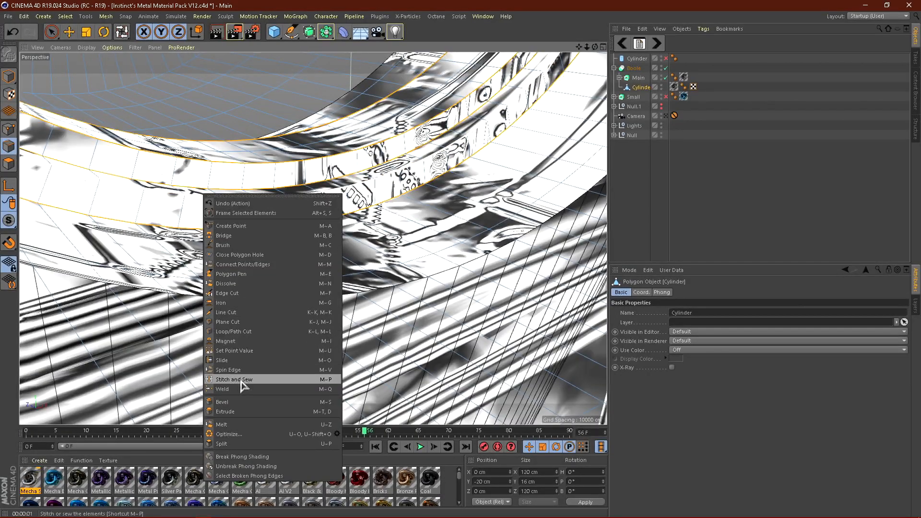
pyautogui.click(240, 402)
pyautogui.moveTo(178, 212); pyautogui.dragTo(288, 240)
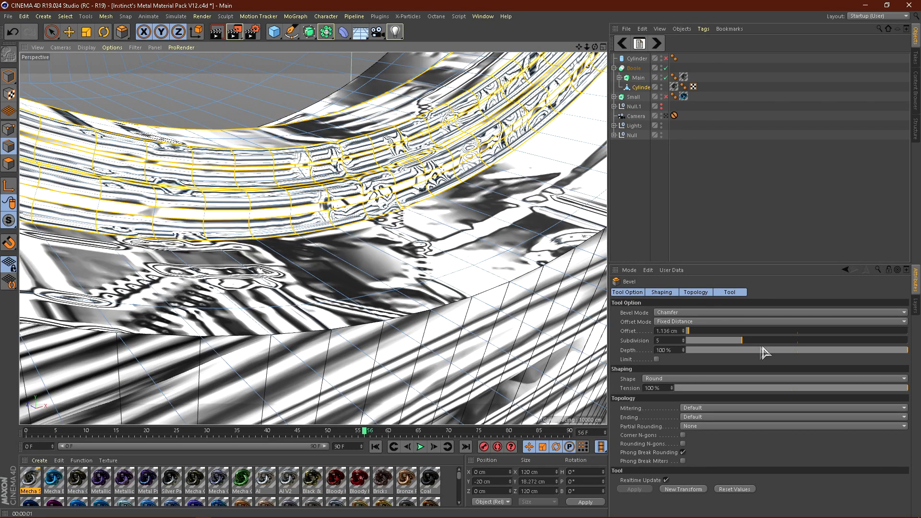
pyautogui.click(684, 339)
pyautogui.keyDown('alt'); pyautogui.moveTo(320, 230); pyautogui.dragTo(356, 270); pyautogui.keyUp('alt')
pyautogui.scroll(4, 321, 225)
pyautogui.hotkey('ctrl', 'z')
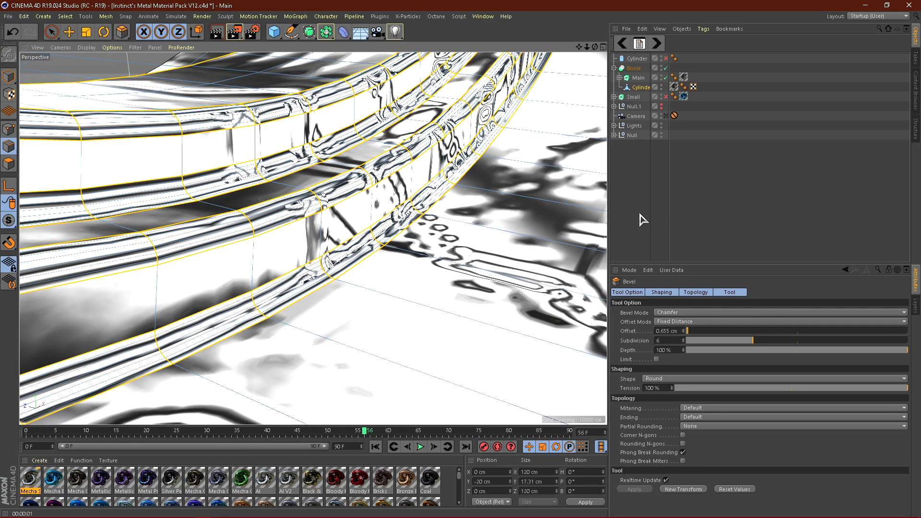
pyautogui.click(693, 194)
# Return the viewport display to Gouraud Shading without lines to view the bevelled rings
pyautogui.keyDown('alt'); pyautogui.moveTo(422, 216); pyautogui.dragTo(313, 232); pyautogui.keyUp('alt')
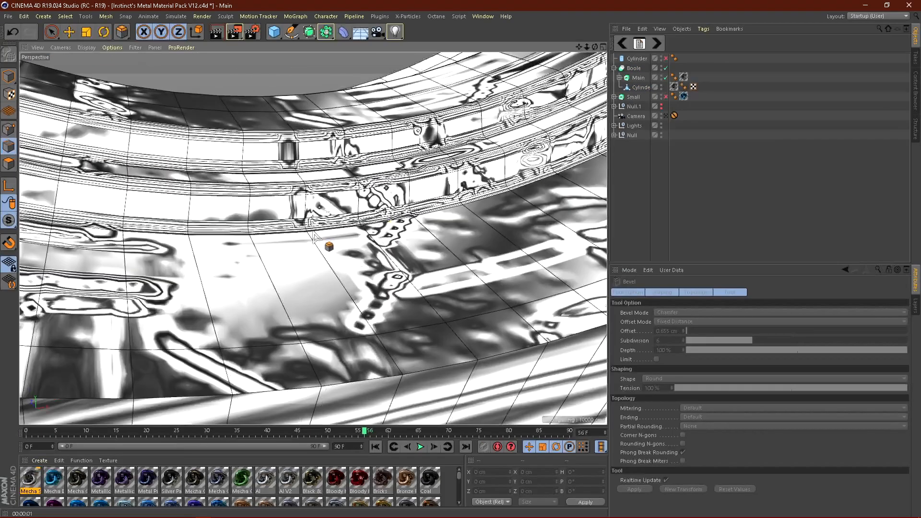
pyautogui.click(91, 47)
pyautogui.click(99, 64)
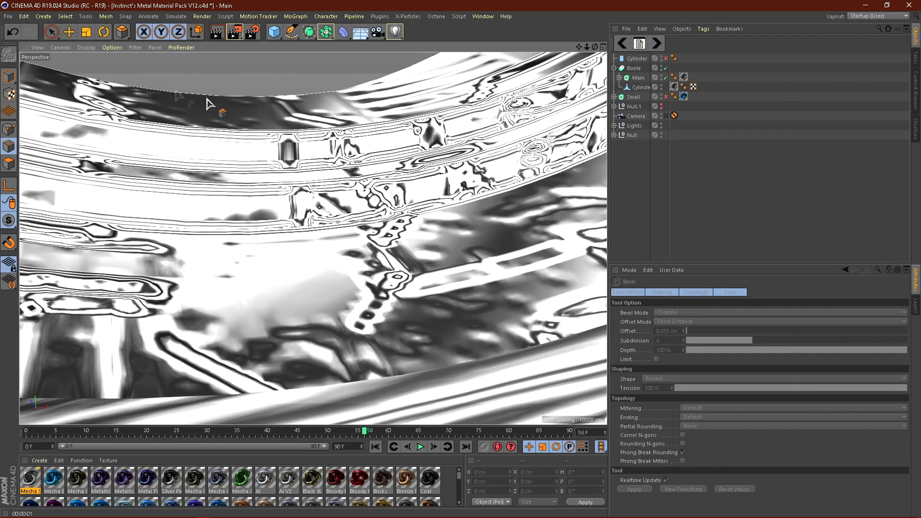
pyautogui.scroll(-4, 424, 155)
pyautogui.scroll(-6, 377, 169)
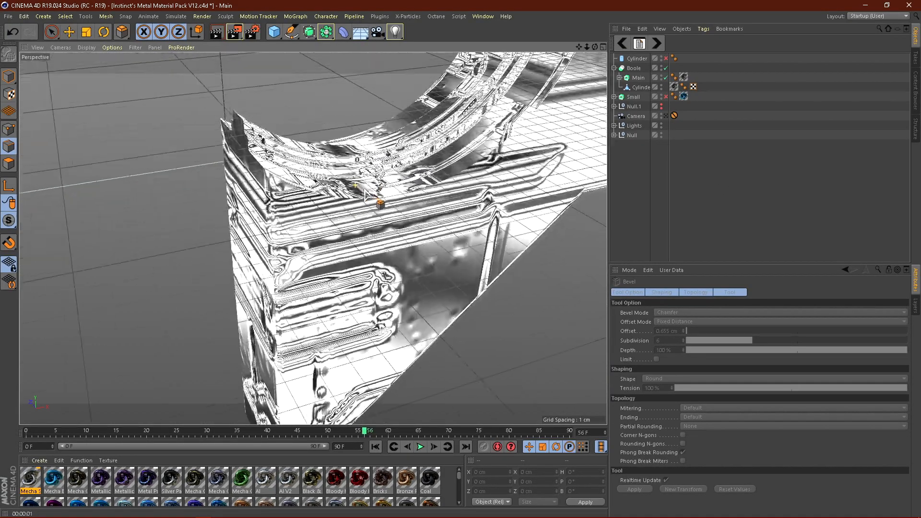
# Remove the Mecha Silver texture from the Boole's cylinder to inspect the bevelled rings, and restore it
pyautogui.click(674, 87)
pyautogui.press('Delete')
pyautogui.scroll(3, 317, 171)
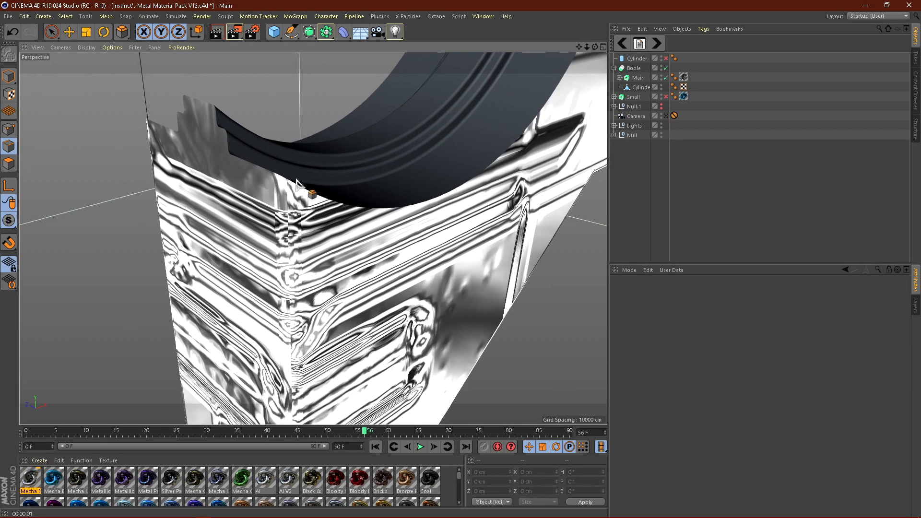
pyautogui.scroll(8, 297, 183)
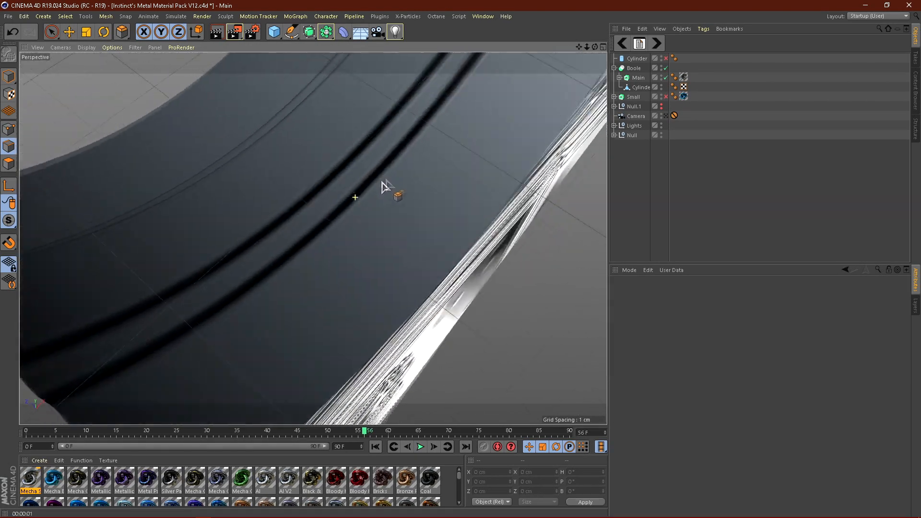
pyautogui.scroll(8, 386, 187)
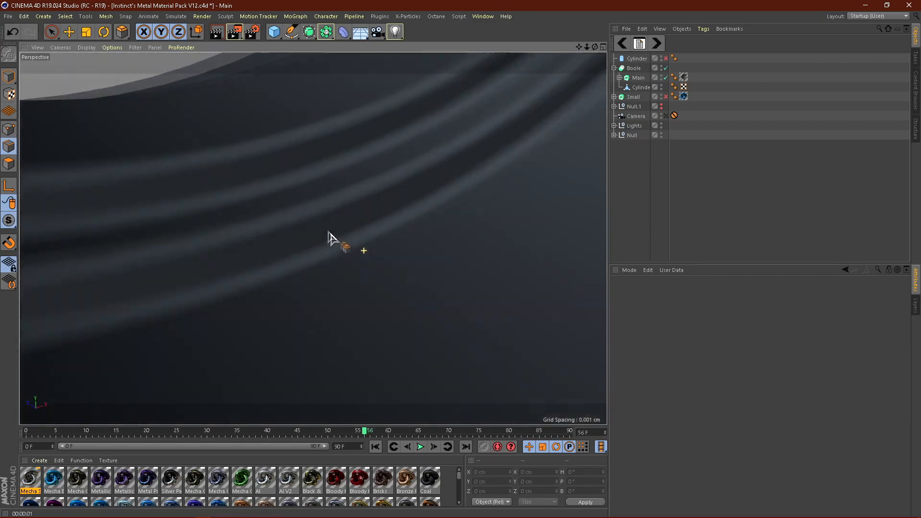
pyautogui.moveTo(329, 235); pyautogui.dragTo(318, 205)
pyautogui.scroll(-15, 309, 191)
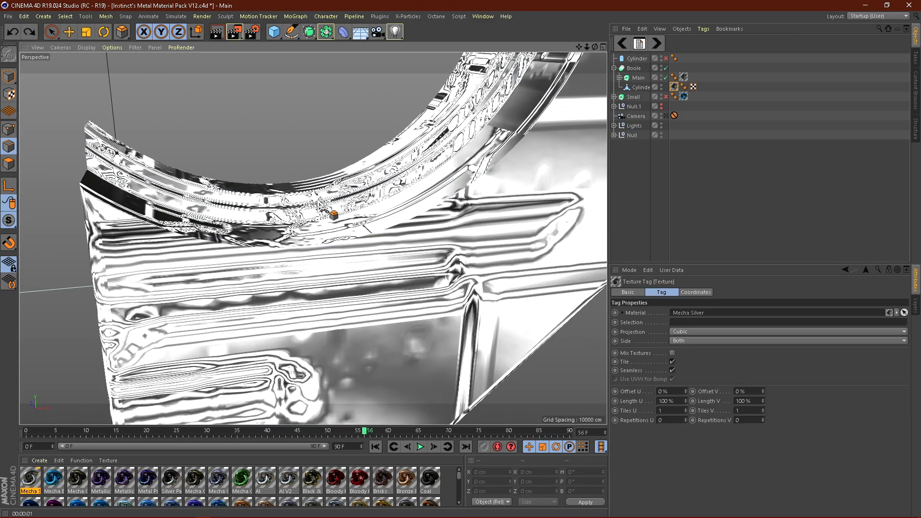
pyautogui.click(657, 217)
# Enable the separate filleted cylinder and the Small object in the scene, and select that cylinder
pyautogui.scroll(-10, 360, 220)
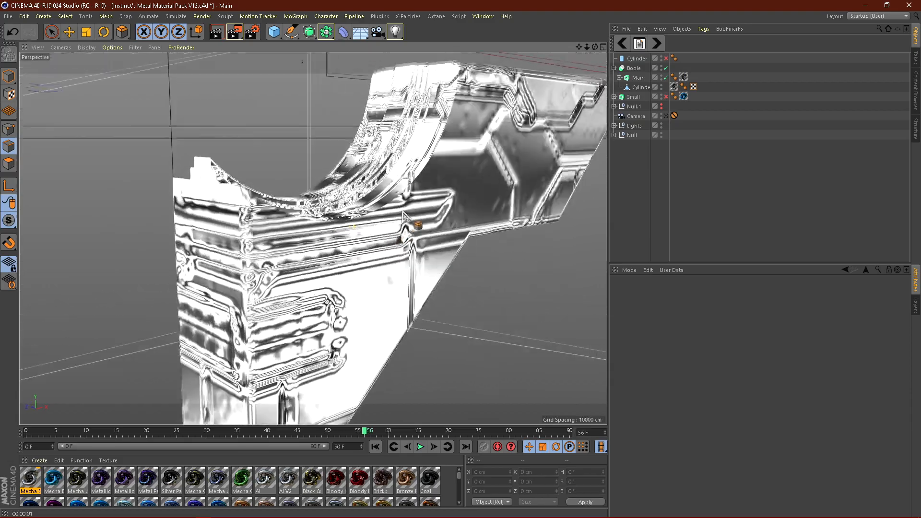
pyautogui.keyDown('alt'); pyautogui.moveTo(360, 219); pyautogui.dragTo(349, 191); pyautogui.keyUp('alt')
pyautogui.scroll(5, 349, 192)
pyautogui.keyDown('alt'); pyautogui.moveTo(313, 238); pyautogui.dragTo(377, 262); pyautogui.keyUp('alt')
pyautogui.scroll(5, 372, 265)
pyautogui.scroll(-3, 377, 263)
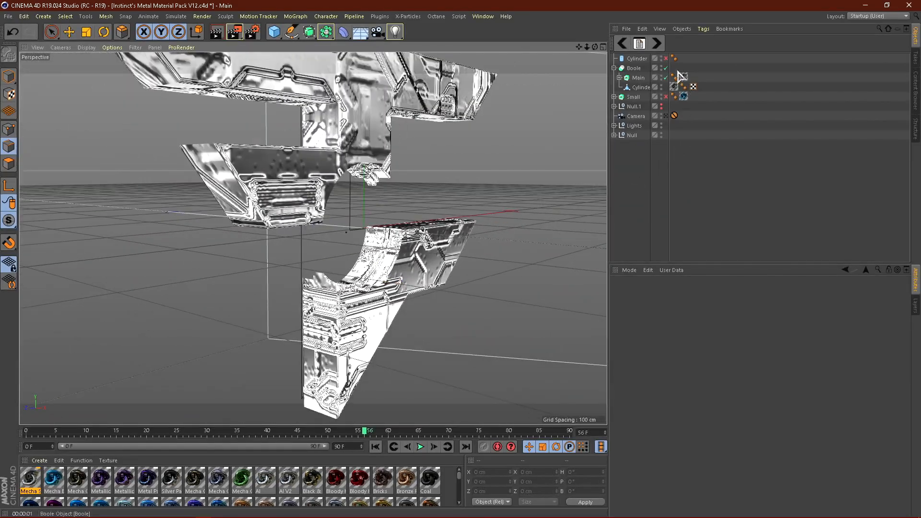
pyautogui.click(667, 59)
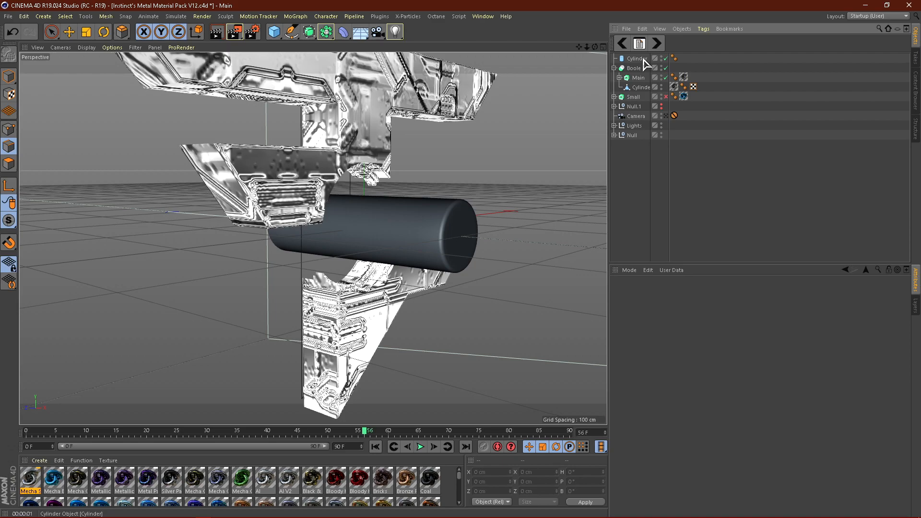
pyautogui.click(644, 59)
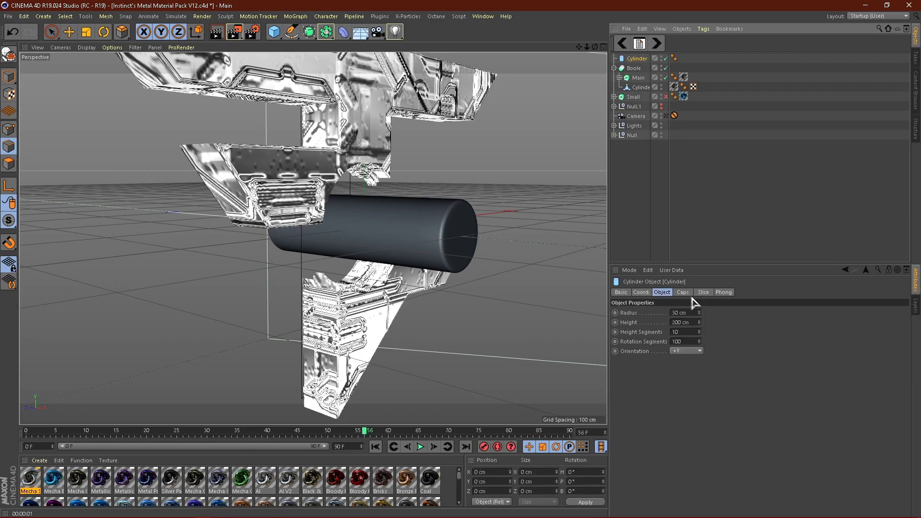
pyautogui.scroll(2, 433, 235)
pyautogui.keyDown('alt'); pyautogui.moveTo(404, 282); pyautogui.dragTo(390, 285); pyautogui.keyUp('alt')
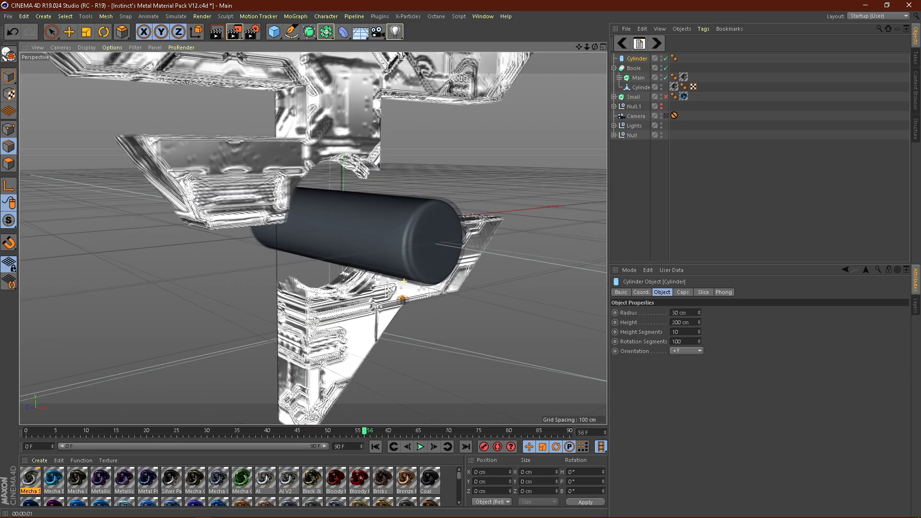
pyautogui.click(666, 97)
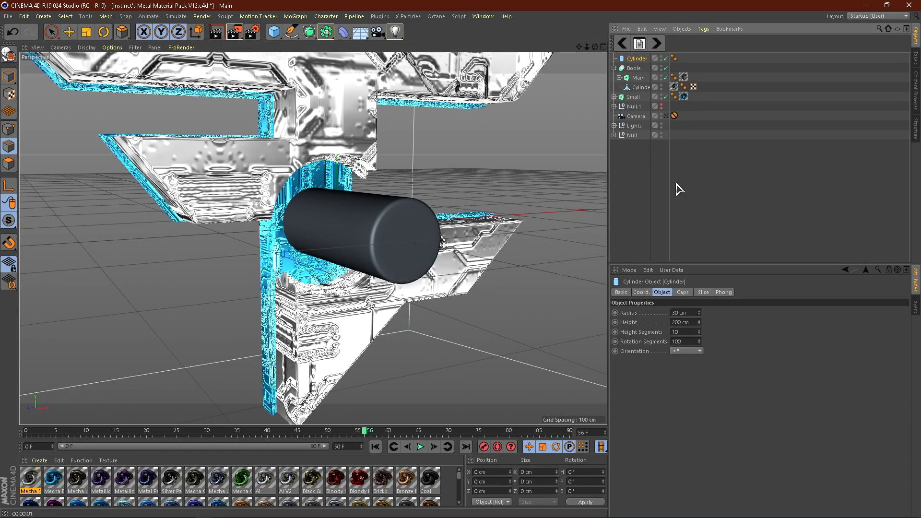
# Set the filleted cylinder's radius to 40 cm so it sits within the circular opening
pyautogui.keyDown('alt'); pyautogui.moveTo(316, 302); pyautogui.dragTo(432, 264); pyautogui.keyUp('alt')
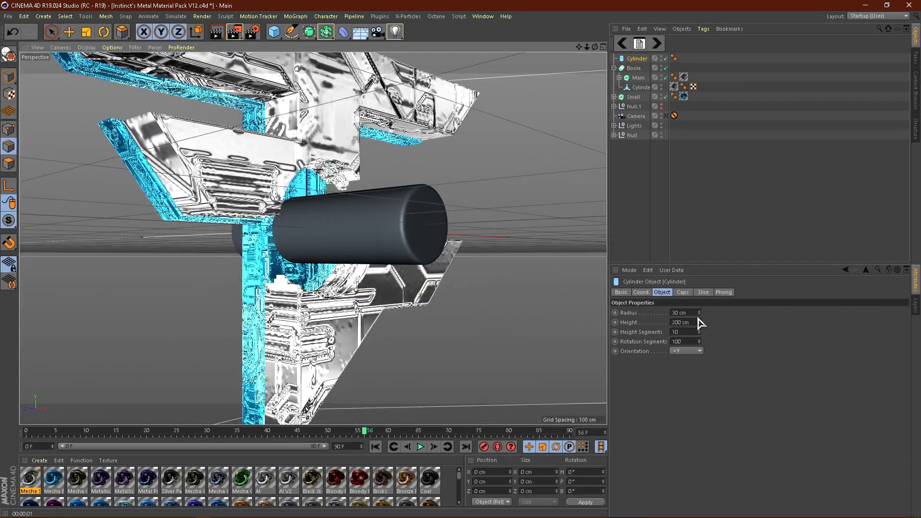
pyautogui.moveTo(700, 314); pyautogui.dragTo(699, 307)
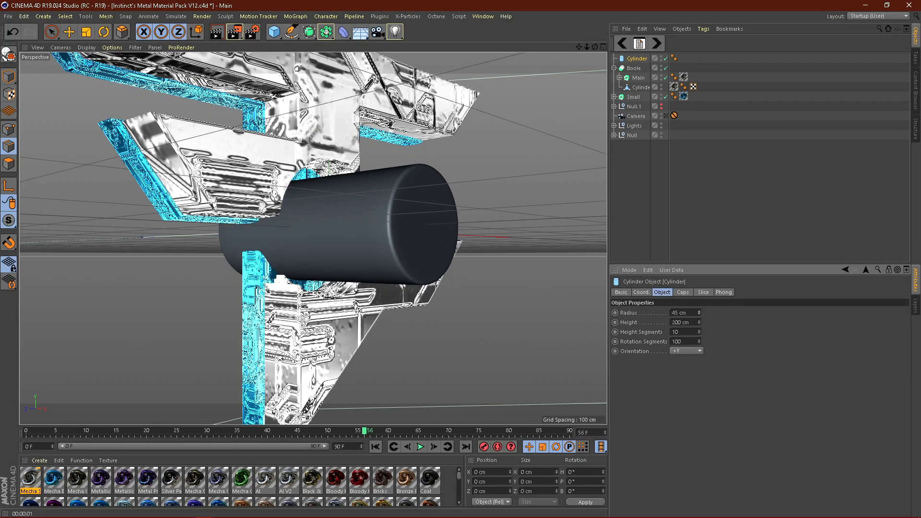
pyautogui.click(700, 312)
pyautogui.click(699, 315)
pyautogui.click(699, 315)
pyautogui.click(699, 315)
pyautogui.click(699, 314)
pyautogui.click(699, 315)
pyautogui.click(699, 315)
pyautogui.keyDown('alt'); pyautogui.moveTo(348, 270); pyautogui.dragTo(432, 271); pyautogui.keyUp('alt')
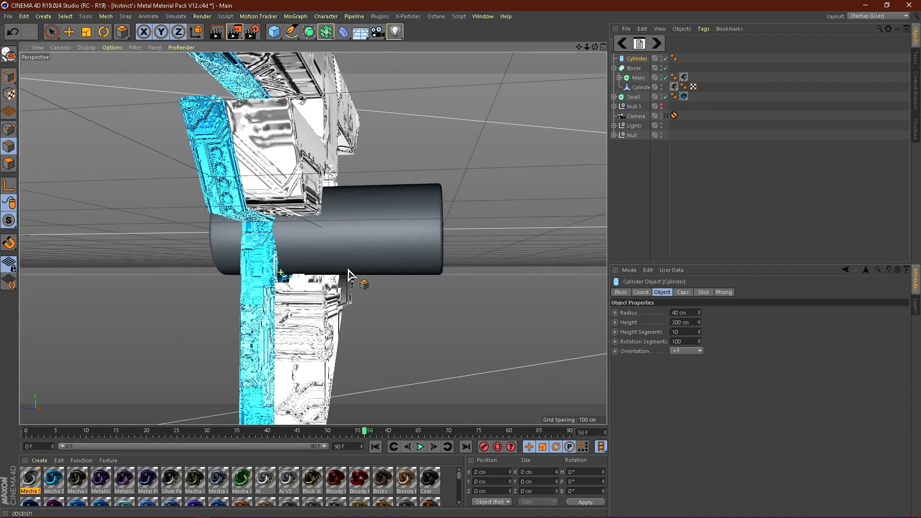
# Set the filleted cylinder's height to 40 cm
pyautogui.doubleClick(694, 322)
pyautogui.write('40')
pyautogui.press('Return')
pyautogui.click(694, 172)
# Move the filleted cylinder along Z to a position of 20 cm, inside the circular opening
pyautogui.keyDown('alt'); pyautogui.moveTo(358, 225); pyautogui.dragTo(411, 226); pyautogui.keyUp('alt')
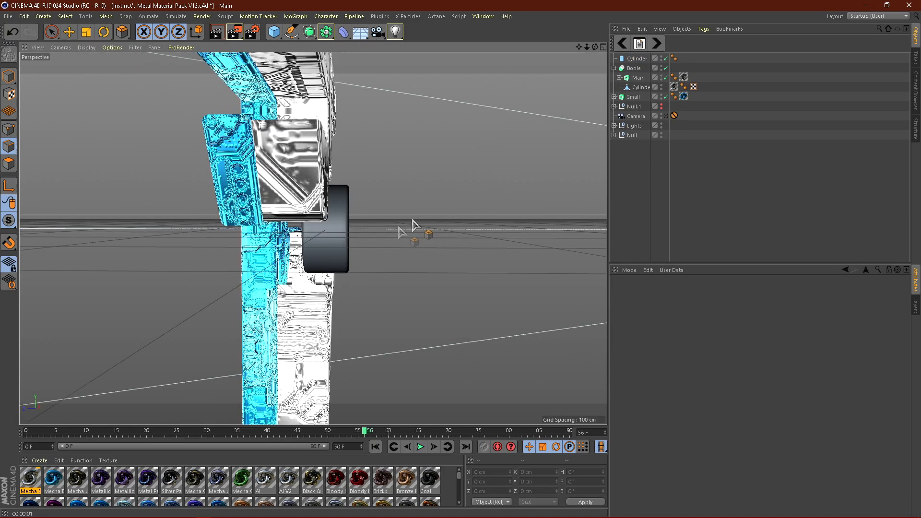
pyautogui.click(646, 59)
pyautogui.click(647, 293)
pyautogui.moveTo(663, 336); pyautogui.dragTo(674, 336)
pyautogui.keyDown('alt'); pyautogui.moveTo(289, 291); pyautogui.dragTo(313, 239); pyautogui.keyUp('alt')
pyautogui.moveTo(663, 331); pyautogui.dragTo(665, 331)
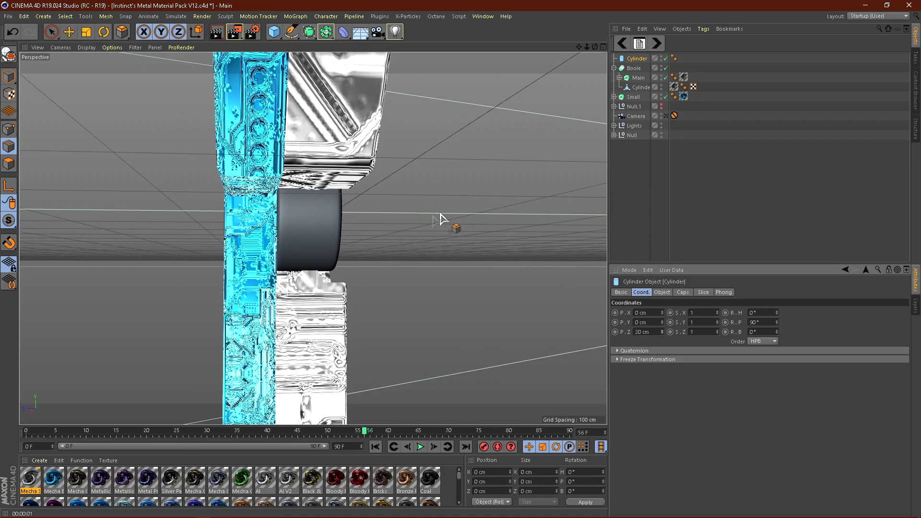
# Check the central cylinder from the front, switch to the scene camera and render a preview of the logo
pyautogui.click(695, 186)
pyautogui.scroll(2, 328, 229)
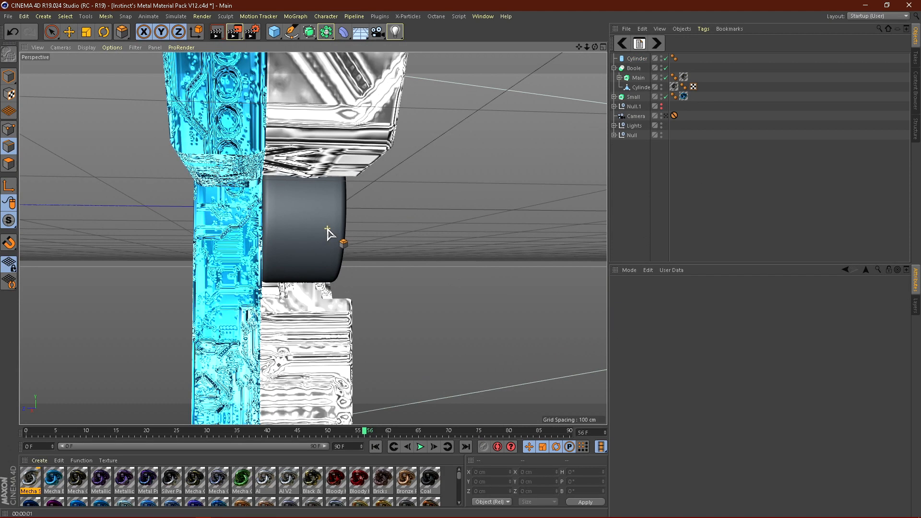
pyautogui.keyDown('alt'); pyautogui.moveTo(261, 235); pyautogui.dragTo(126, 253); pyautogui.keyUp('alt')
pyautogui.scroll(-3, 215, 226)
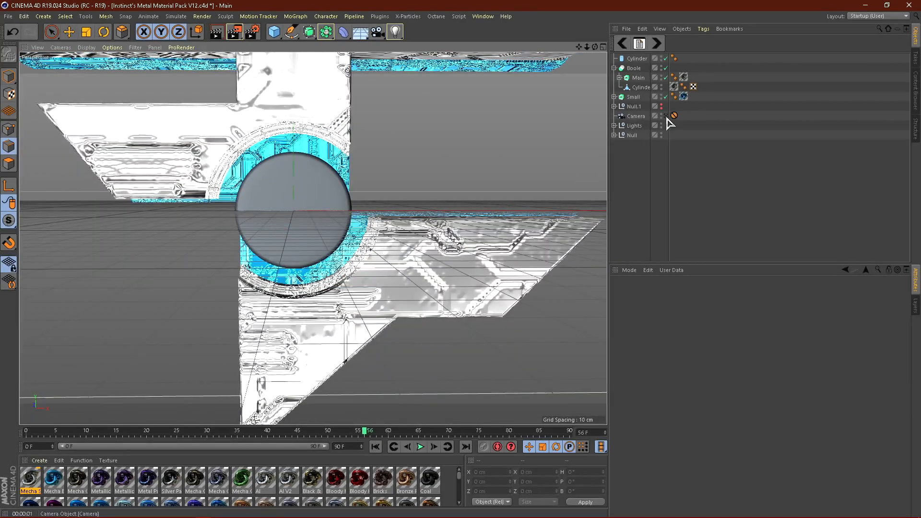
pyautogui.click(666, 116)
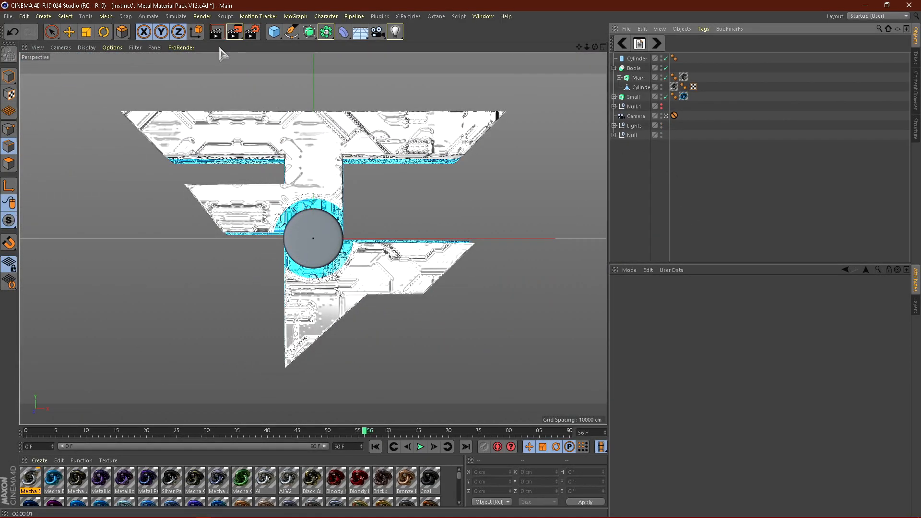
pyautogui.click(218, 35)
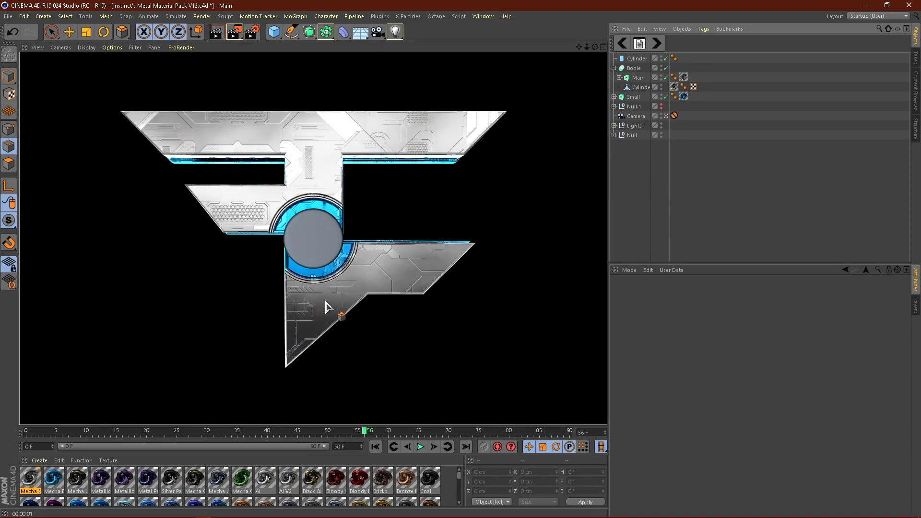
pyautogui.click(659, 182)
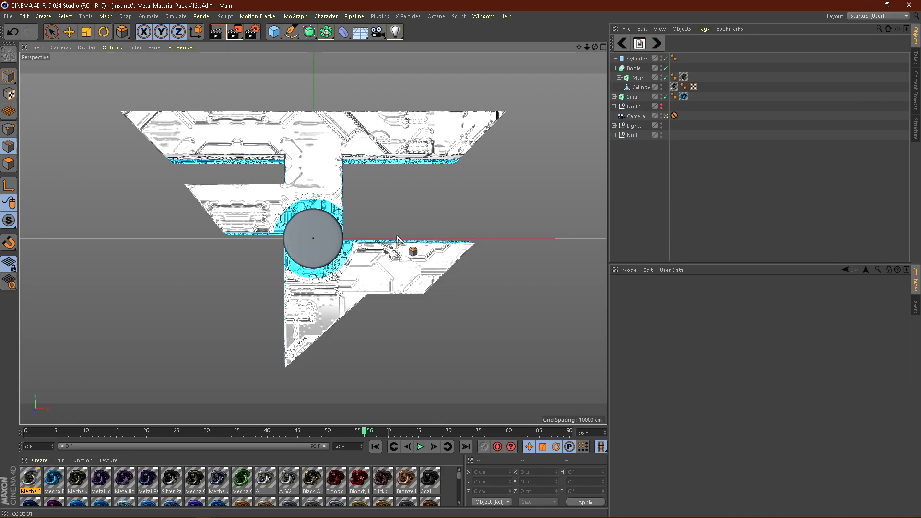
# Leave the scene camera and duplicate the Boole's Main extrude as a separate top-level object
pyautogui.click(666, 116)
pyautogui.scroll(2, 246, 225)
pyautogui.keyDown('alt'); pyautogui.moveTo(255, 222); pyautogui.dragTo(292, 211); pyautogui.keyUp('alt')
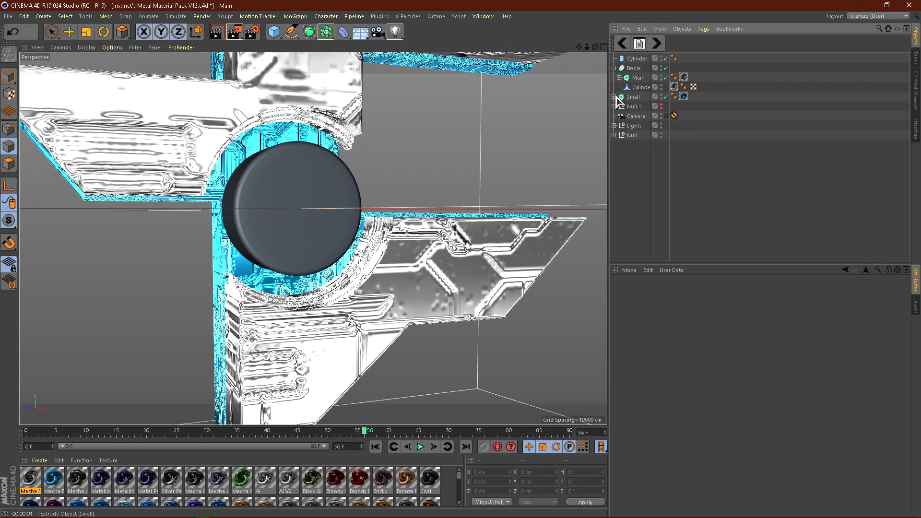
pyautogui.click(638, 79)
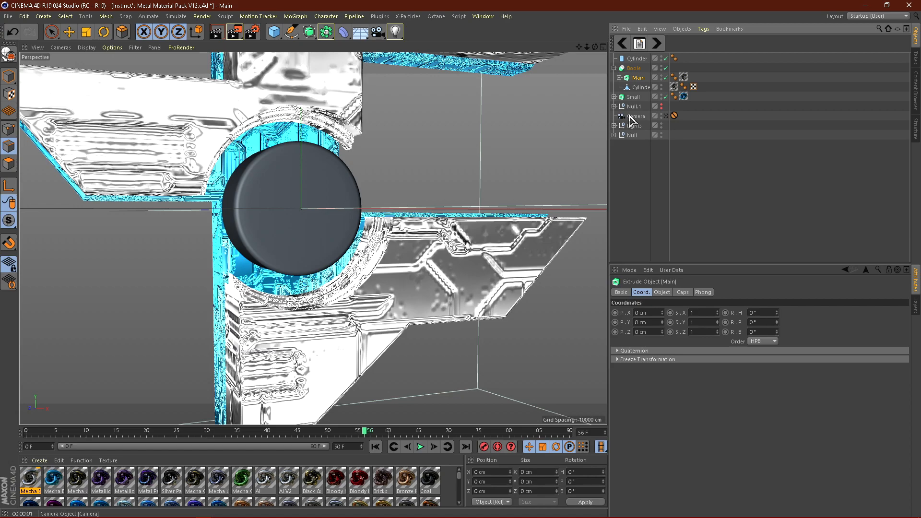
pyautogui.hotkey('ctrl', 'v')
pyautogui.scroll(-3, 290, 208)
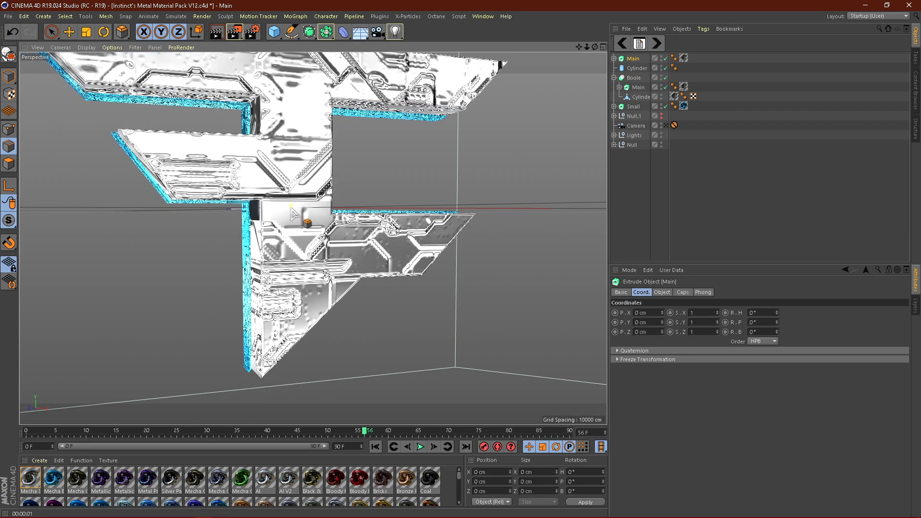
# Scale the duplicated Main extrude down uniformly until it fits within the face of the central cylinder
pyautogui.scroll(-3, 290, 213)
pyautogui.press('t')
pyautogui.moveTo(416, 151); pyautogui.dragTo(120, 257)
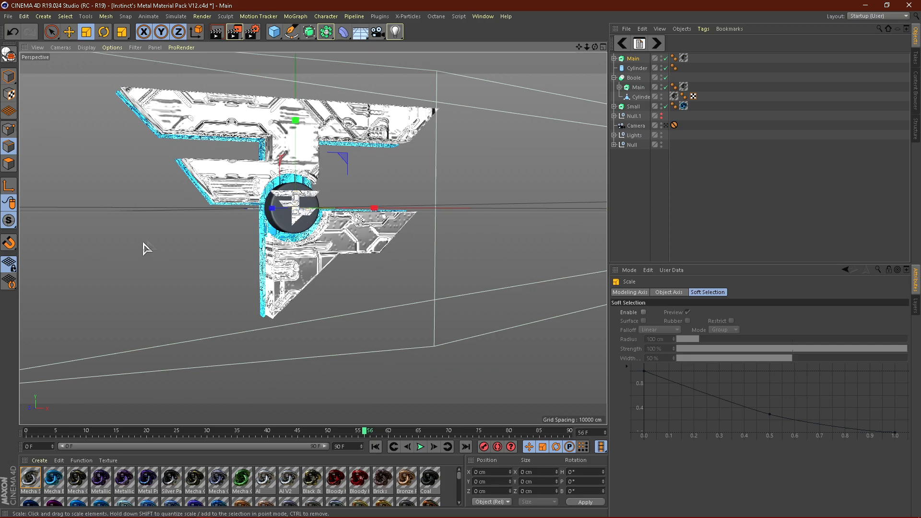
pyautogui.scroll(10, 257, 218)
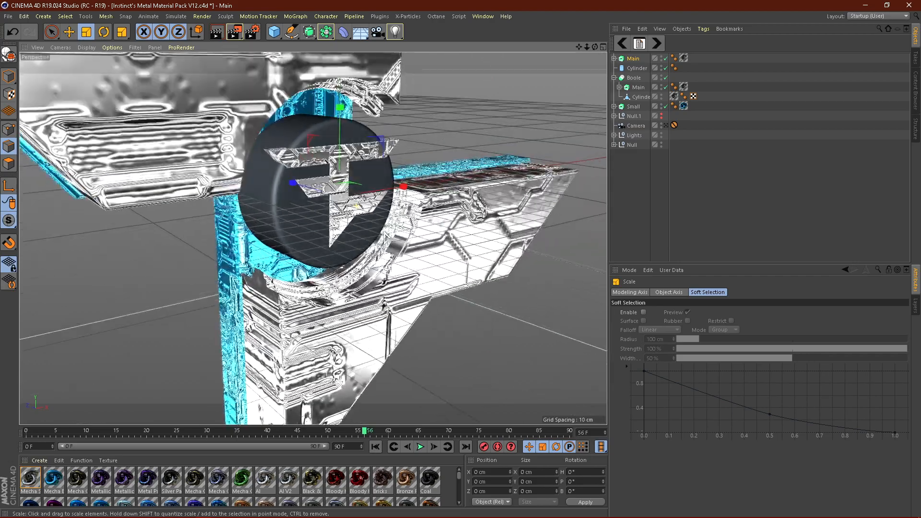
# Move the scaled-down Main copy along Z to the front face of the central cylinder
pyautogui.click(69, 31)
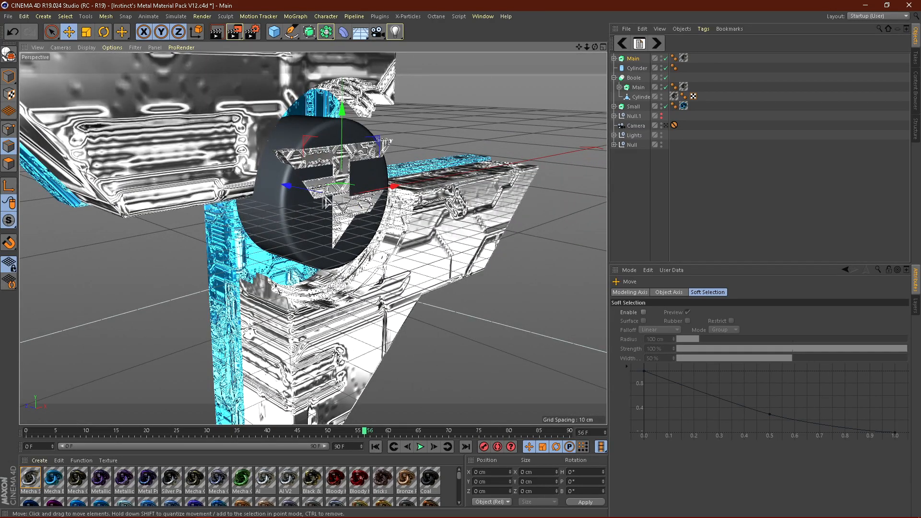
pyautogui.moveTo(292, 186); pyautogui.dragTo(374, 189)
pyautogui.keyDown('alt'); pyautogui.moveTo(298, 234); pyautogui.dragTo(302, 196); pyautogui.keyUp('alt')
# Select the central filleted cylinder and examine its depth within the circular opening from the side and below
pyautogui.click(637, 68)
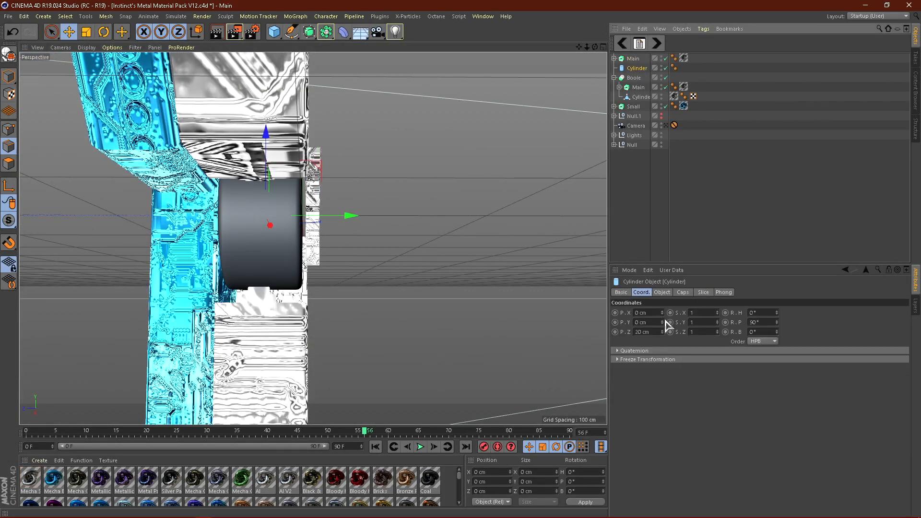
pyautogui.keyDown('alt'); pyautogui.moveTo(267, 261); pyautogui.dragTo(338, 203); pyautogui.keyUp('alt')
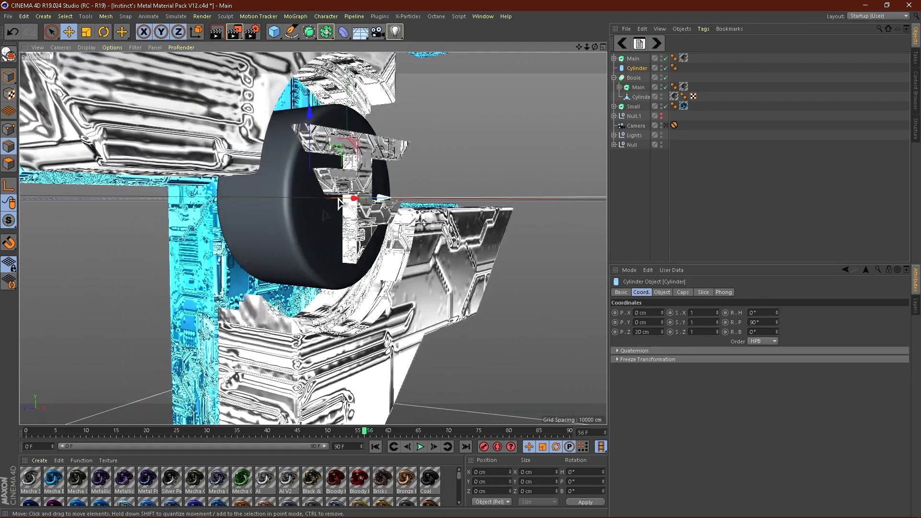
pyautogui.keyDown('alt'); pyautogui.moveTo(317, 252); pyautogui.dragTo(324, 379); pyautogui.keyUp('alt')
pyautogui.keyDown('alt'); pyautogui.moveTo(342, 329); pyautogui.dragTo(345, 330); pyautogui.keyUp('alt')
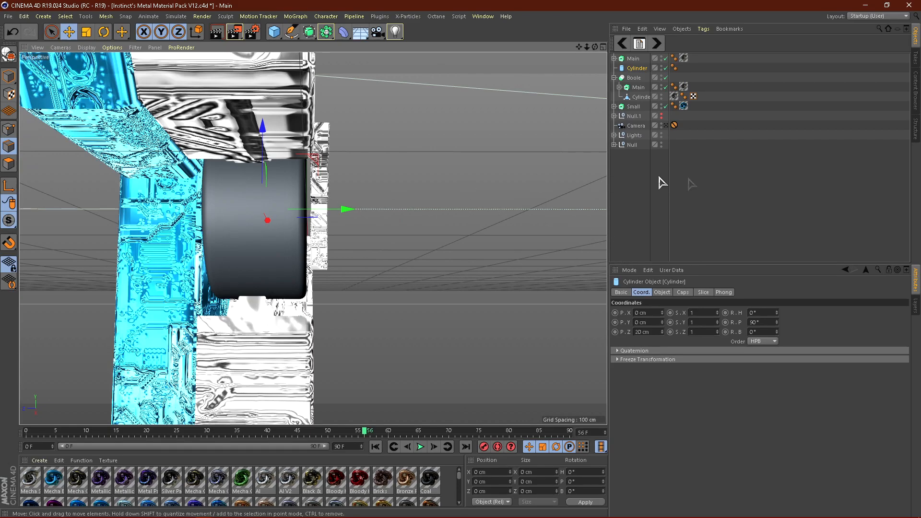
pyautogui.scroll(3, 263, 318)
pyautogui.keyDown('alt'); pyautogui.moveTo(263, 318); pyautogui.dragTo(270, 314); pyautogui.keyUp('alt')
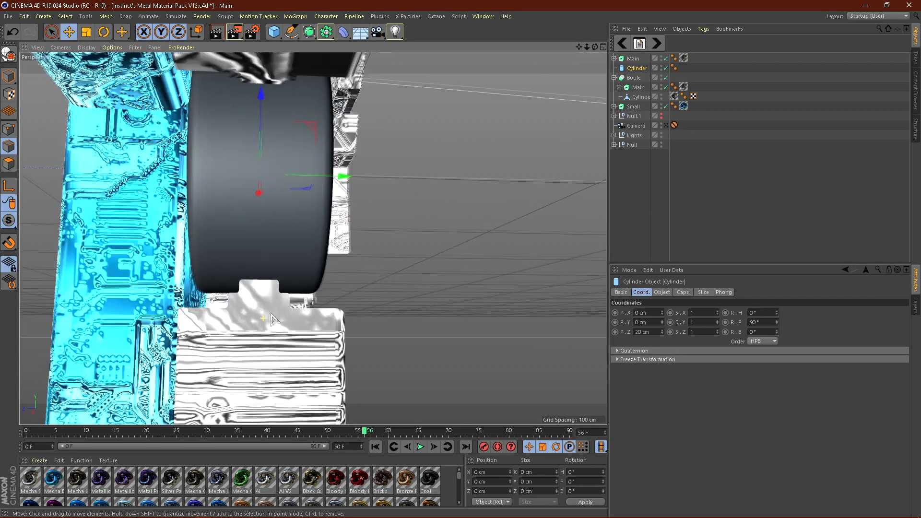
pyautogui.scroll(2, 273, 319)
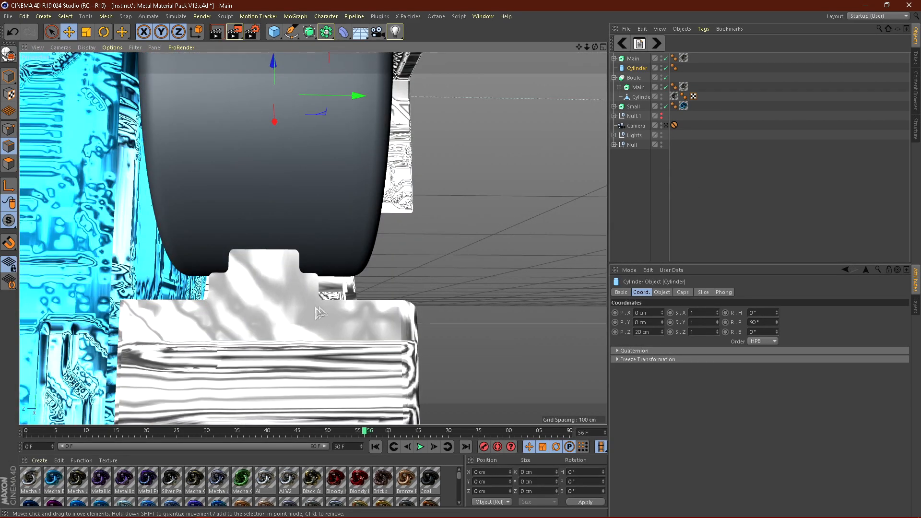
pyautogui.keyDown('alt'); pyautogui.moveTo(309, 269); pyautogui.dragTo(273, 273); pyautogui.keyUp('alt')
pyautogui.keyDown('alt'); pyautogui.moveTo(385, 319); pyautogui.dragTo(475, 310); pyautogui.keyUp('alt')
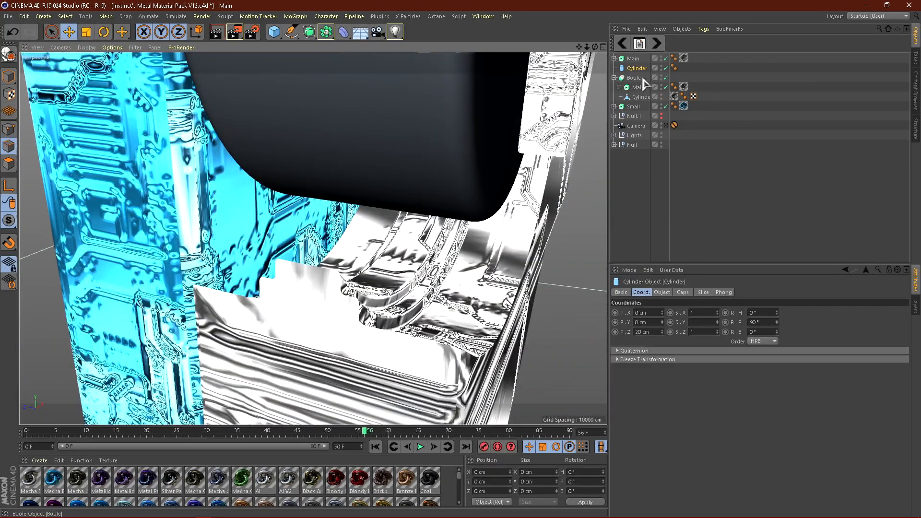
# Reduce the central filleted cylinder's height to 15 cm
pyautogui.click(662, 293)
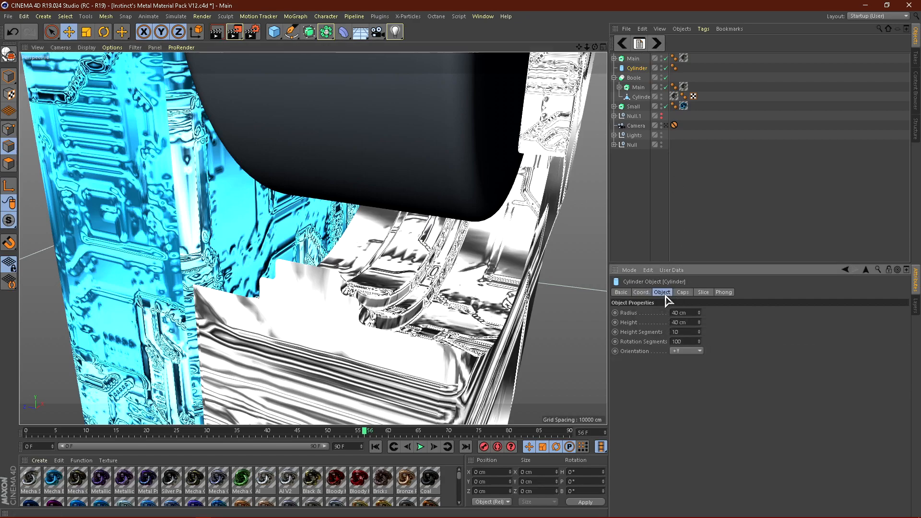
pyautogui.moveTo(700, 325); pyautogui.dragTo(700, 326)
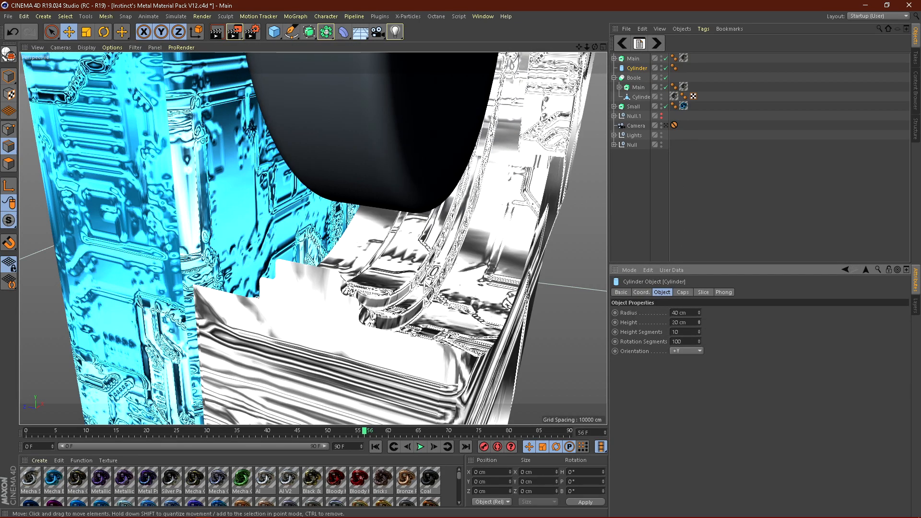
pyautogui.keyDown('alt'); pyautogui.moveTo(365, 259); pyautogui.dragTo(394, 232); pyautogui.keyUp('alt')
pyautogui.scroll(-3, 395, 231)
pyautogui.moveTo(413, 164)
pyautogui.keyDown('alt'); pyautogui.mouseDown()
pyautogui.moveTo(427, 144)
pyautogui.moveTo(413, 163)
pyautogui.mouseUp(); pyautogui.keyUp('alt')
pyautogui.click(699, 325)
pyautogui.click(699, 324)
pyautogui.click(699, 325)
pyautogui.click(699, 324)
pyautogui.click(699, 324)
pyautogui.keyDown('alt'); pyautogui.moveTo(410, 177); pyautogui.dragTo(329, 158); pyautogui.keyUp('alt')
pyautogui.scroll(-5, 409, 192)
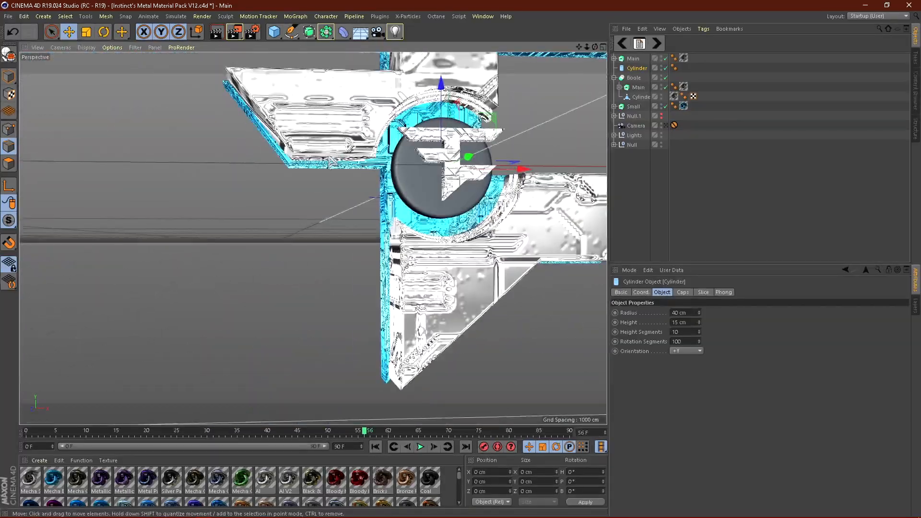
# Rename the scaled-down Main copy as Small Logo
pyautogui.scroll(2, 441, 171)
pyautogui.keyDown('alt'); pyautogui.moveTo(549, 140); pyautogui.dragTo(579, 163); pyautogui.keyUp('alt')
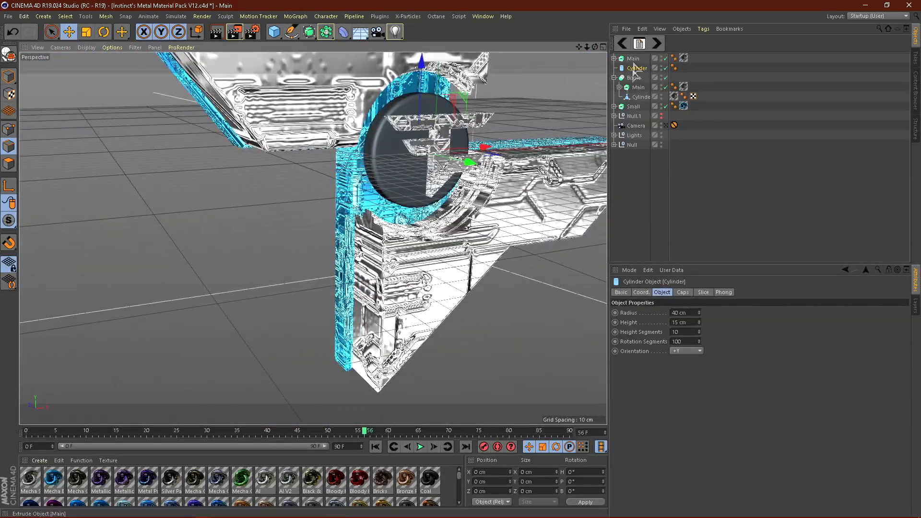
pyautogui.click(634, 59)
pyautogui.doubleClick(634, 59)
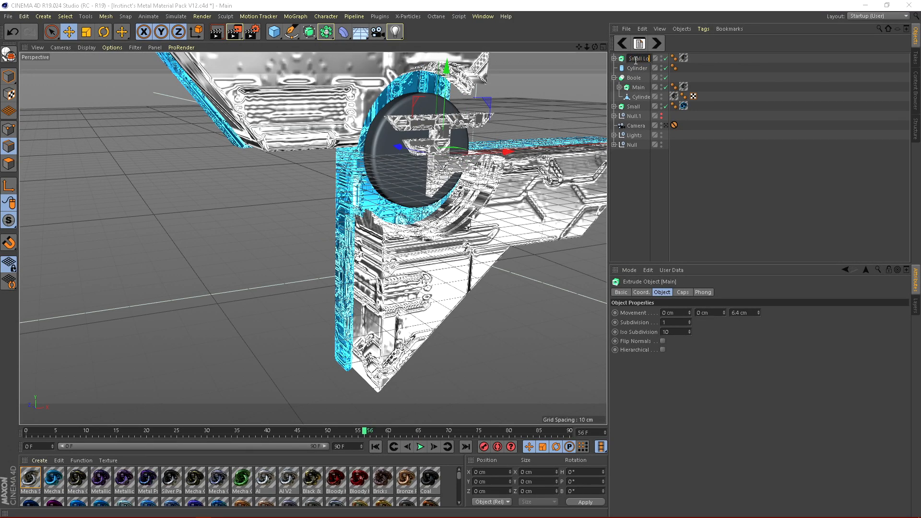
pyautogui.write('Small Logo')
pyautogui.press('Return')
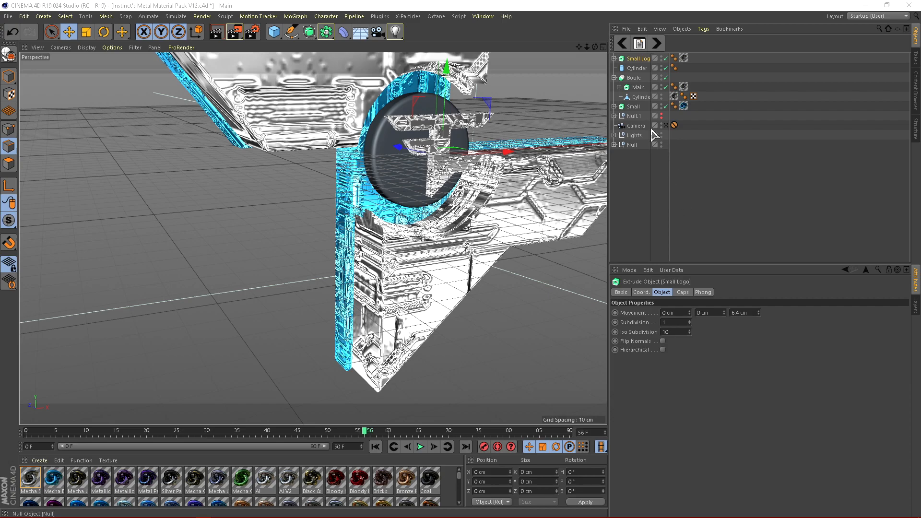
# Set the Small Logo's extrusion movement along Z to 10 cm
pyautogui.scroll(3, 422, 163)
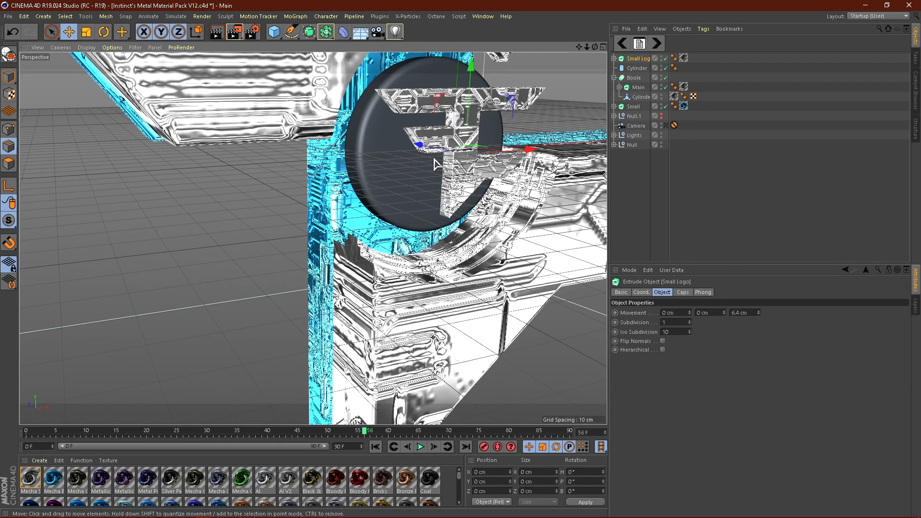
pyautogui.keyDown('alt'); pyautogui.moveTo(440, 160); pyautogui.dragTo(503, 168); pyautogui.keyUp('alt')
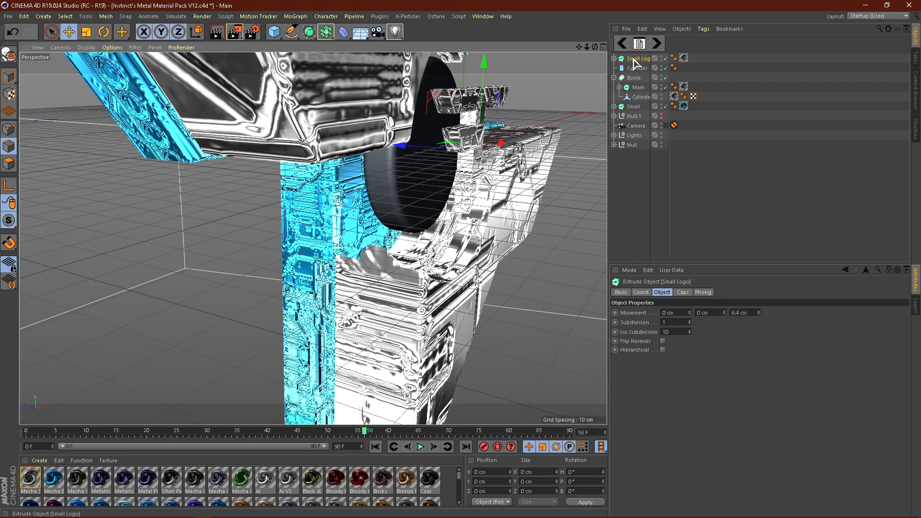
pyautogui.moveTo(756, 313); pyautogui.dragTo(590, 301)
pyautogui.write('10')
pyautogui.press('Return')
# Move the Small Logo along Z to about -2.6 cm, aligning it with the main logo's front face in the Right view
pyautogui.keyDown('alt'); pyautogui.moveTo(394, 262); pyautogui.dragTo(496, 179); pyautogui.keyUp('alt')
pyautogui.moveTo(395, 154); pyautogui.dragTo(391, 154)
pyautogui.click(641, 292)
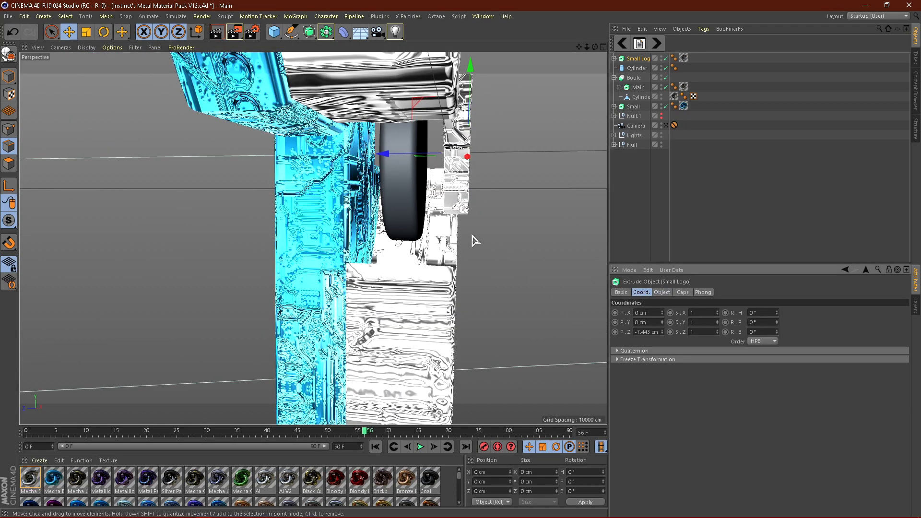
pyautogui.keyDown('alt'); pyautogui.moveTo(473, 240); pyautogui.dragTo(481, 228); pyautogui.keyUp('alt')
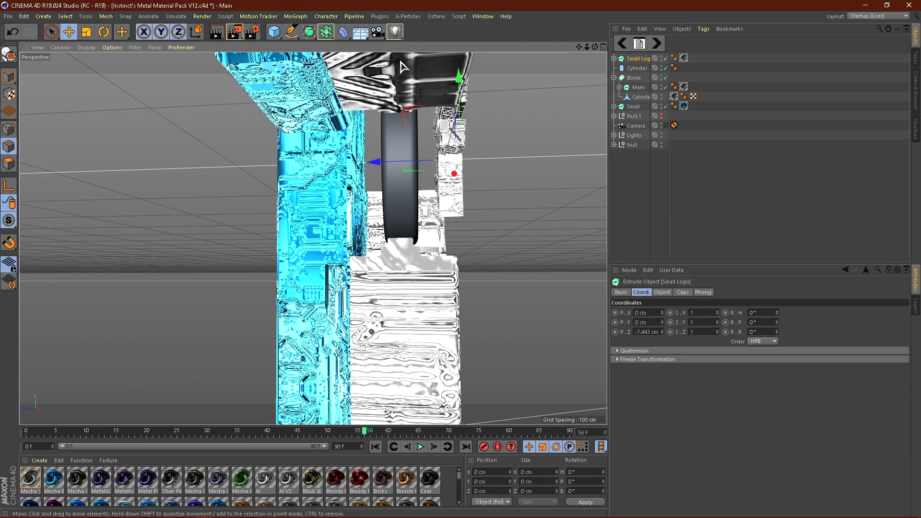
pyautogui.click(603, 47)
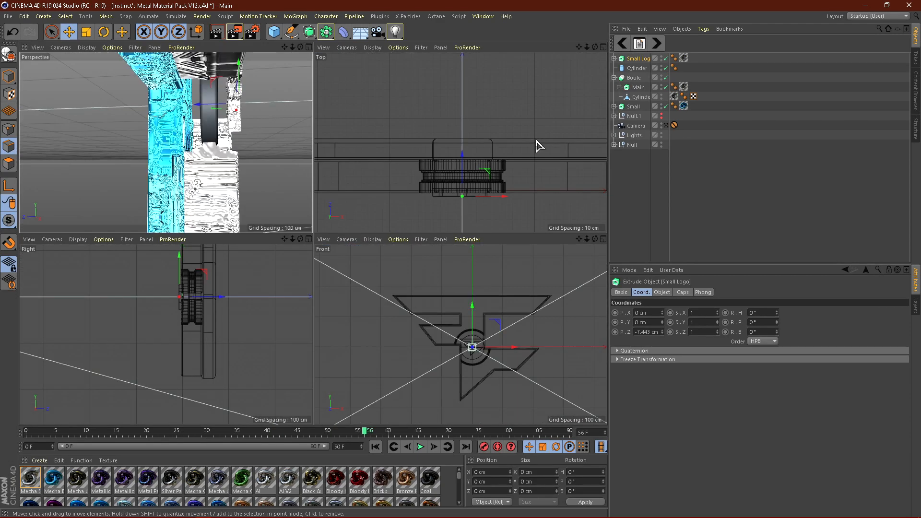
pyautogui.middleClick(267, 322)
pyautogui.scroll(6, 358, 158)
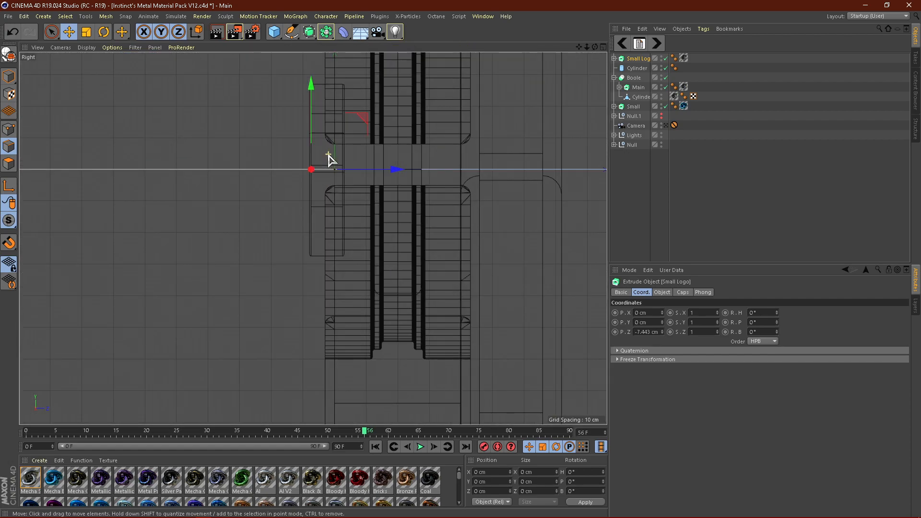
pyautogui.scroll(2, 331, 156)
pyautogui.moveTo(383, 180); pyautogui.dragTo(406, 176)
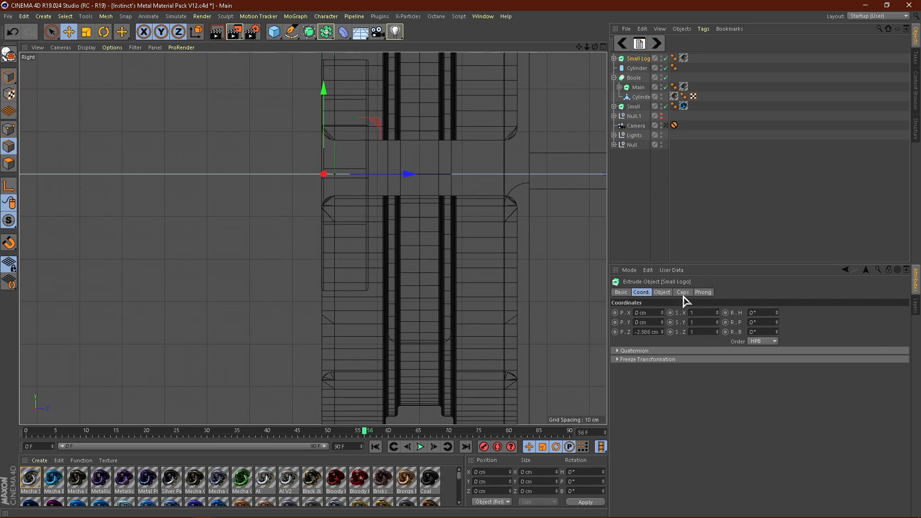
# Increase the Small Logo's extrusion movement along Z to 14 cm
pyautogui.click(668, 293)
pyautogui.click(759, 311)
pyautogui.click(759, 311)
pyautogui.click(759, 311)
pyautogui.click(759, 311)
pyautogui.scroll(5, 378, 279)
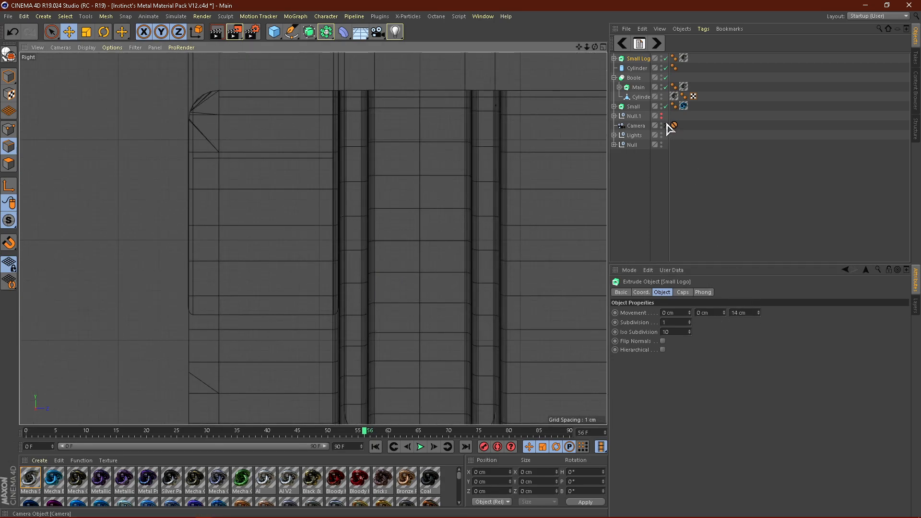
# Check the whole logo through the scene camera, leave the camera for a close view of the centre, and select Small Logo
pyautogui.middleClick(476, 151)
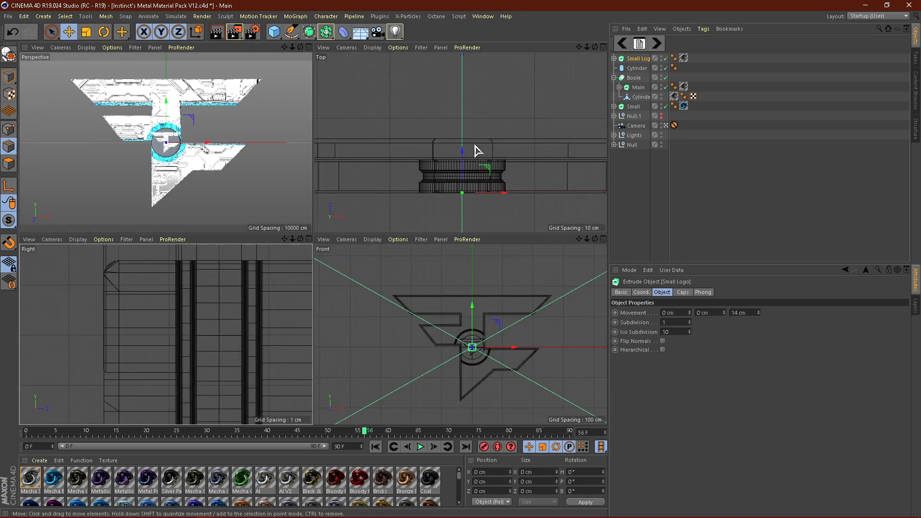
pyautogui.middleClick(234, 184)
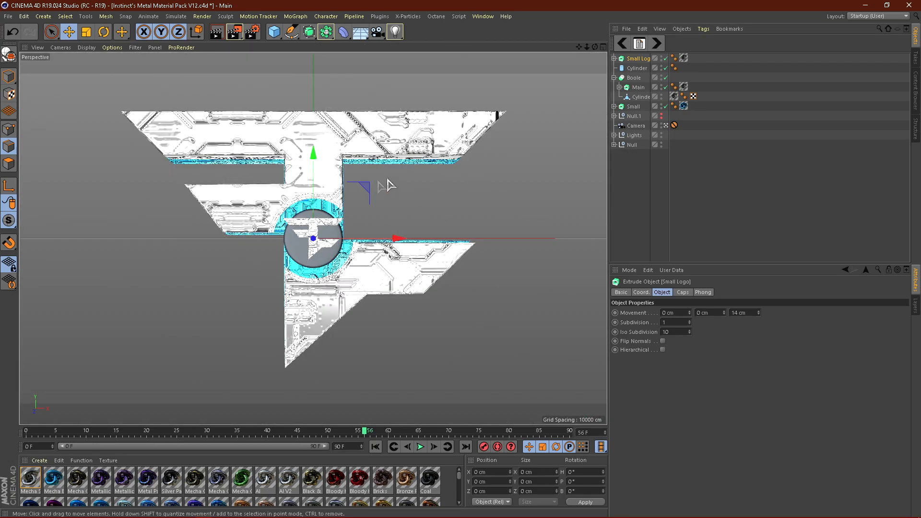
pyautogui.click(541, 226)
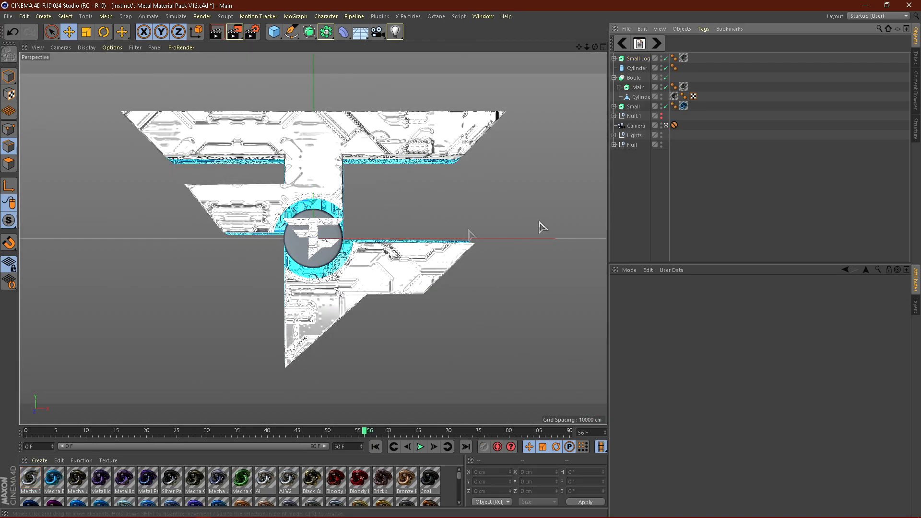
pyautogui.click(666, 126)
pyautogui.keyDown('alt'); pyautogui.moveTo(417, 187); pyautogui.dragTo(617, 82); pyautogui.keyUp('alt')
pyautogui.click(637, 59)
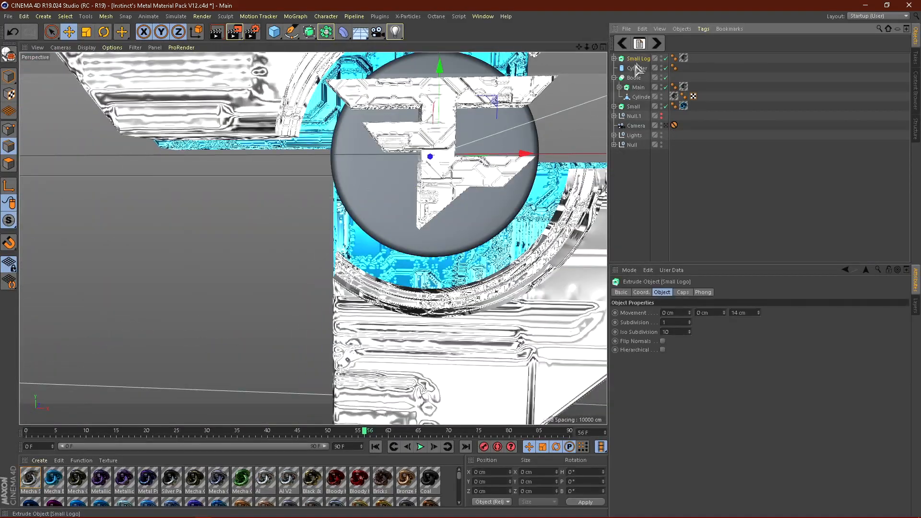
# Lower the Small Logo by about 6 cm along Y and scale it down slightly to fit within the cylinder's face
pyautogui.moveTo(439, 72); pyautogui.dragTo(437, 86)
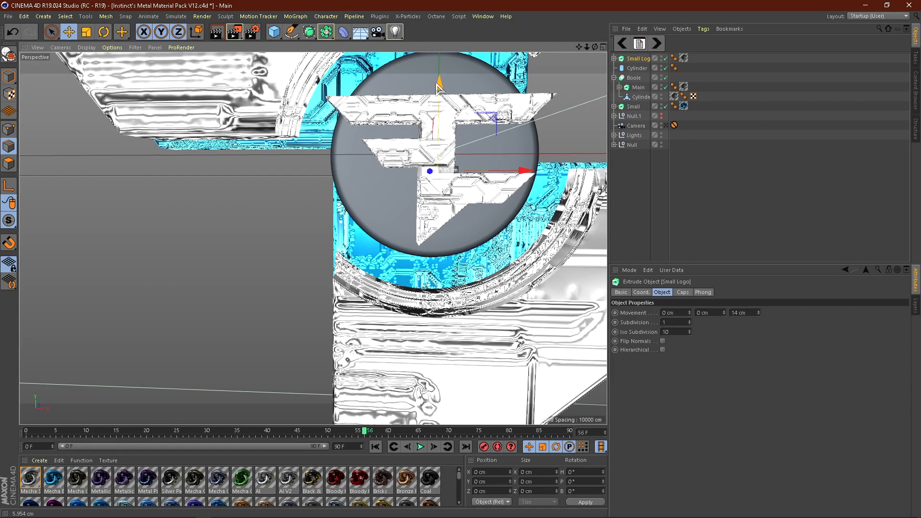
pyautogui.click(86, 31)
pyautogui.moveTo(509, 169); pyautogui.dragTo(479, 167)
# Move the Small Logo back along Z so it sits closer to the cylinder's front face
pyautogui.keyDown('alt'); pyautogui.moveTo(411, 224); pyautogui.dragTo(531, 216); pyautogui.keyUp('alt')
pyautogui.click(644, 59)
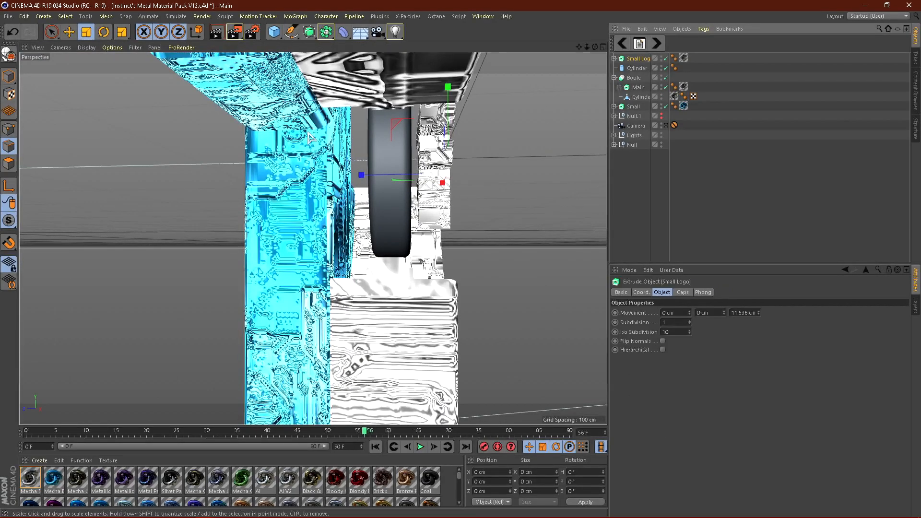
pyautogui.click(74, 33)
pyautogui.scroll(2, 429, 188)
pyautogui.moveTo(368, 174); pyautogui.dragTo(354, 173)
pyautogui.click(742, 185)
# Duplicate the Small Logo in place
pyautogui.keyDown('alt'); pyautogui.moveTo(439, 222); pyautogui.dragTo(263, 184); pyautogui.keyUp('alt')
pyautogui.scroll(-3, 413, 198)
pyautogui.keyDown('alt'); pyautogui.moveTo(413, 195); pyautogui.dragTo(499, 230); pyautogui.keyUp('alt')
pyautogui.click(641, 58)
pyautogui.scroll(4, 437, 190)
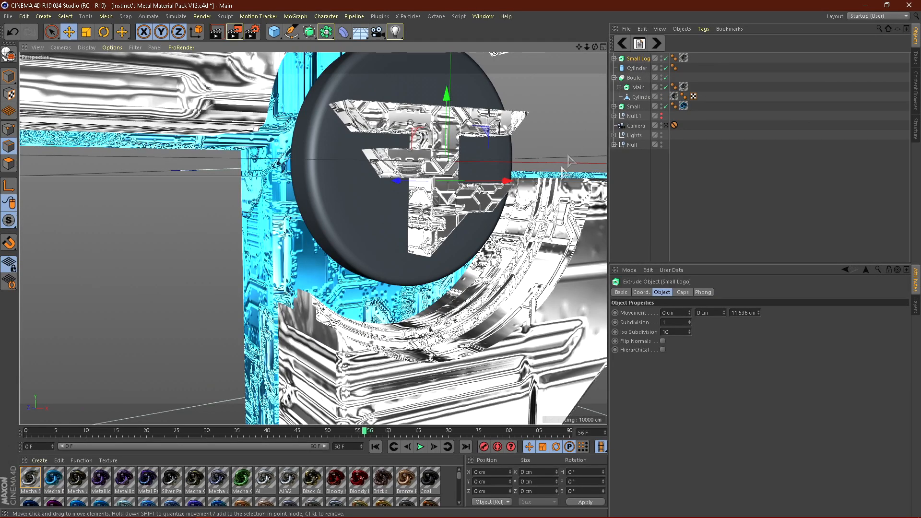
pyautogui.hotkey('ctrl', 'c')
pyautogui.hotkey('ctrl', 'v')
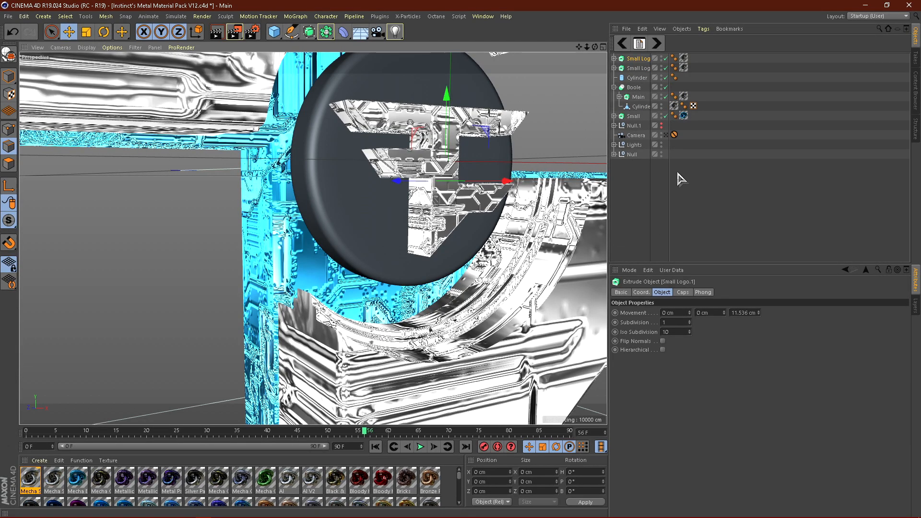
# Set the extrusion movement along Z to 12 cm for the original Small Logo and 6 cm for its duplicate
pyautogui.click(732, 314)
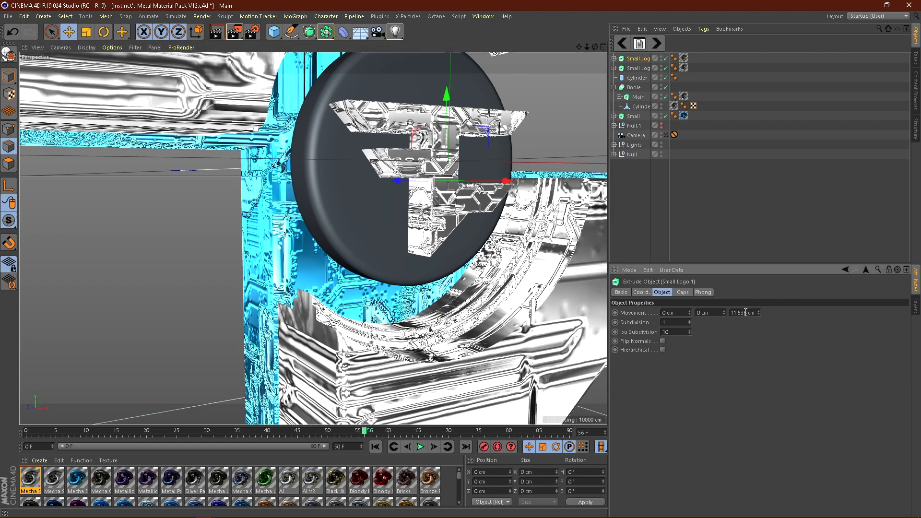
pyautogui.click(638, 68)
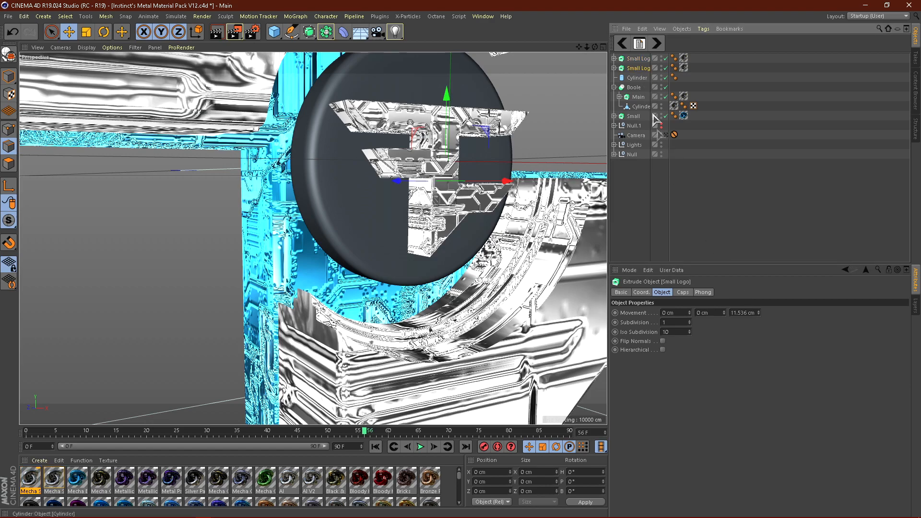
pyautogui.click(733, 314)
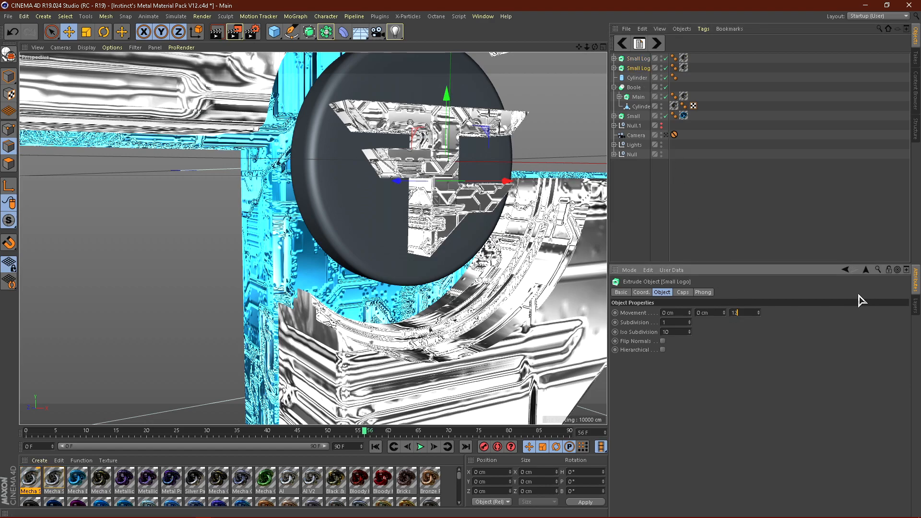
pyautogui.click(640, 59)
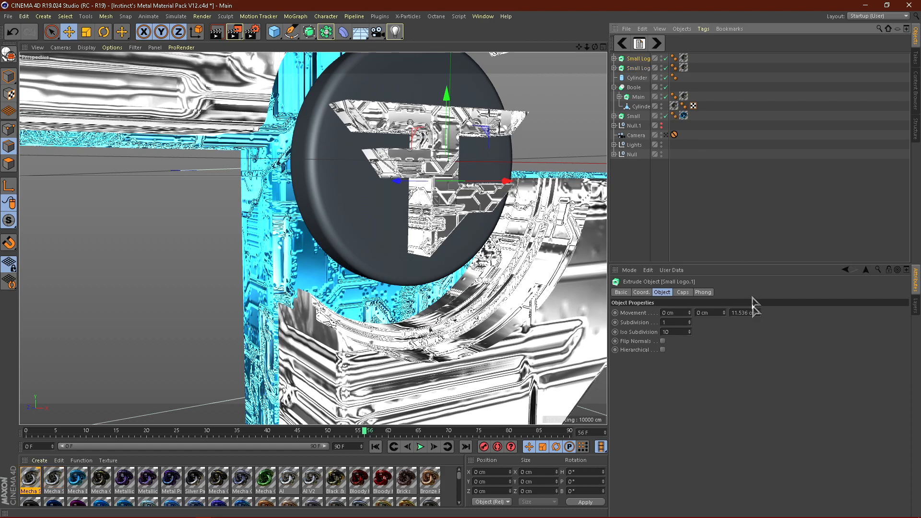
pyautogui.click(730, 312)
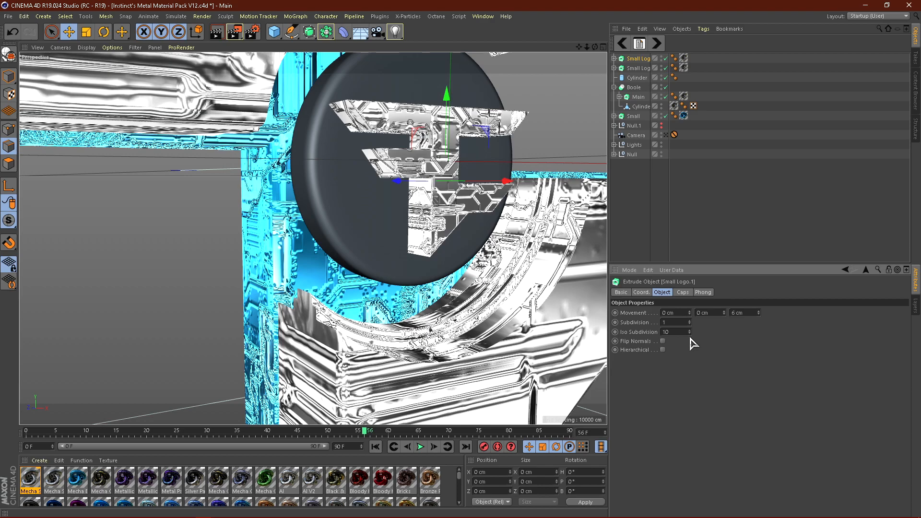
# Set both the start and end fillet cap radius of the original Small Logo to 1 cm
pyautogui.click(683, 293)
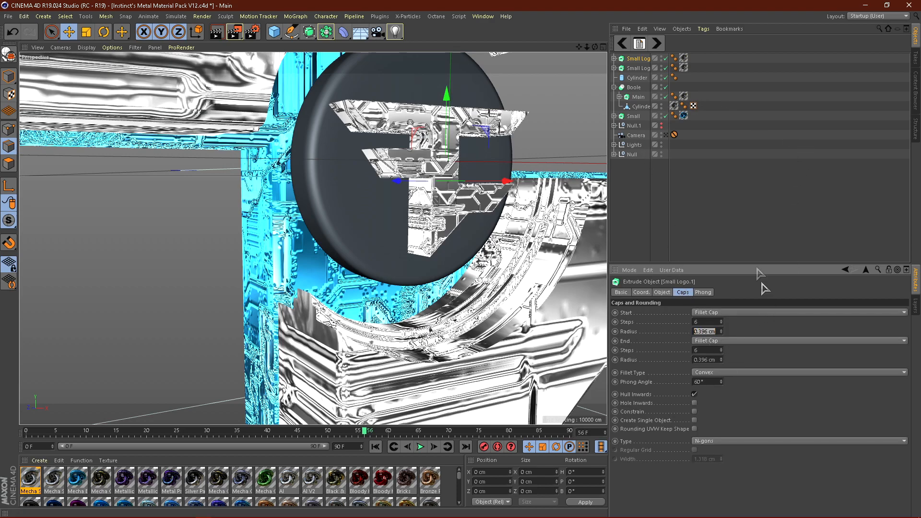
pyautogui.click(639, 67)
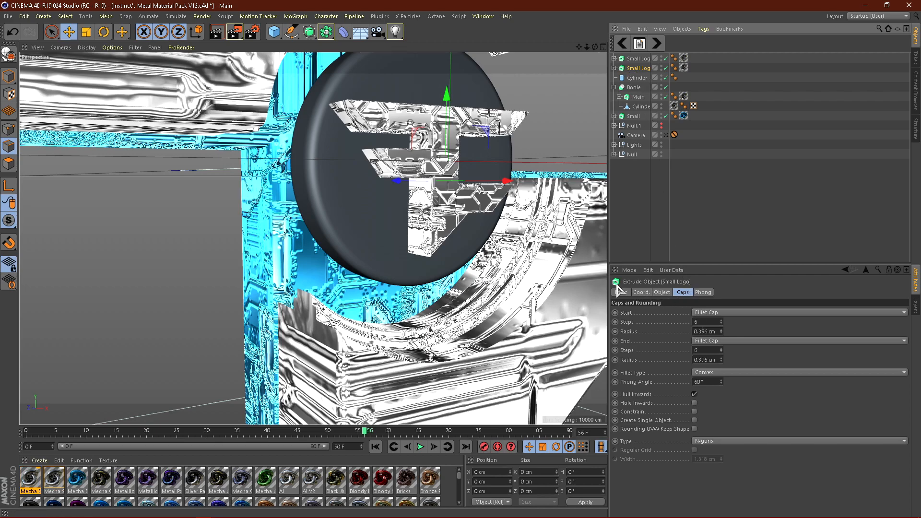
pyautogui.click(696, 332)
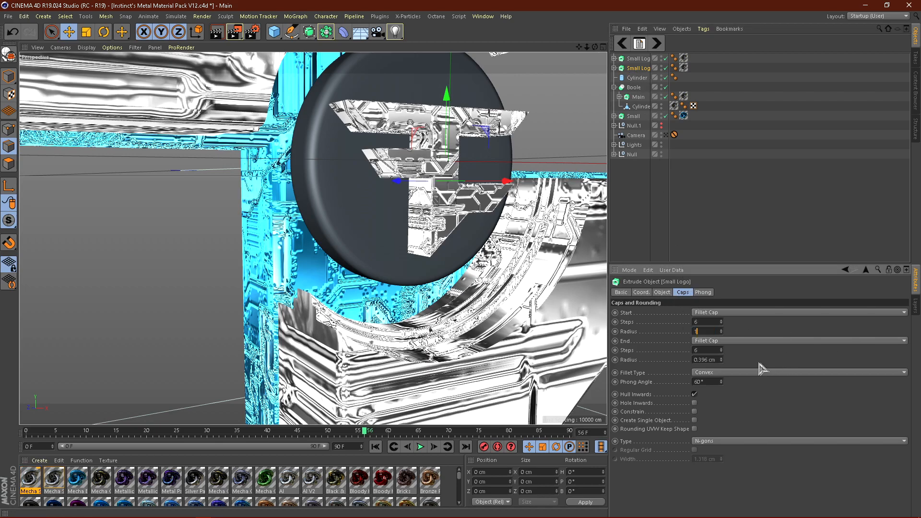
pyautogui.click(695, 360)
pyautogui.write('1')
pyautogui.click(793, 230)
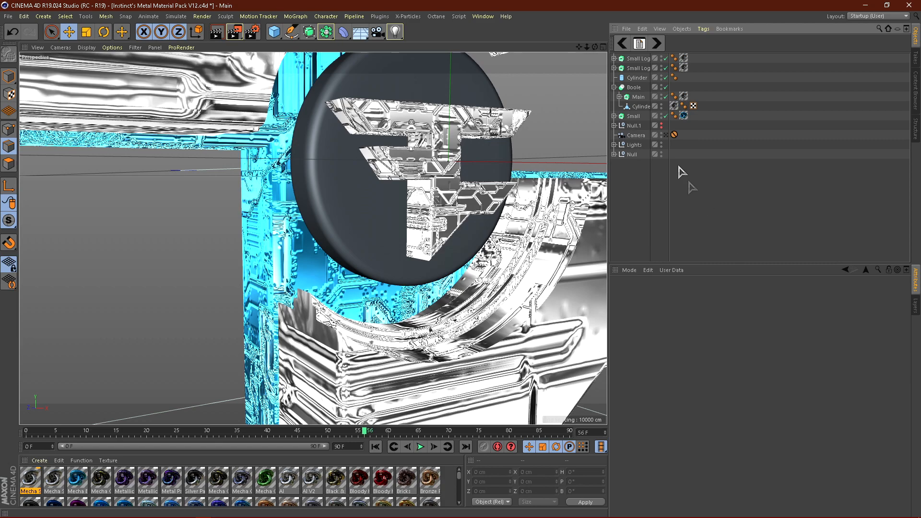
# Set both the start and end fillet cap radius of the duplicate Small Logo to 2 cm
pyautogui.click(636, 68)
pyautogui.click(637, 59)
pyautogui.click(695, 332)
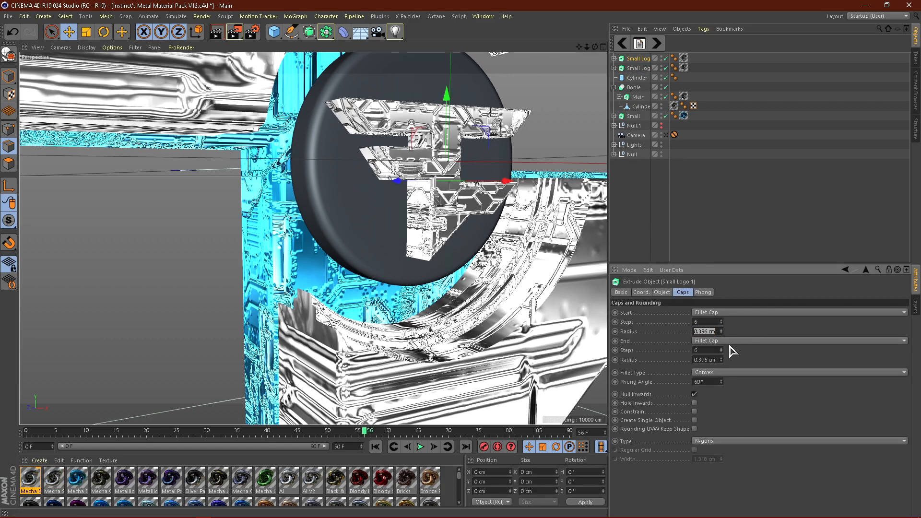
pyautogui.write('2')
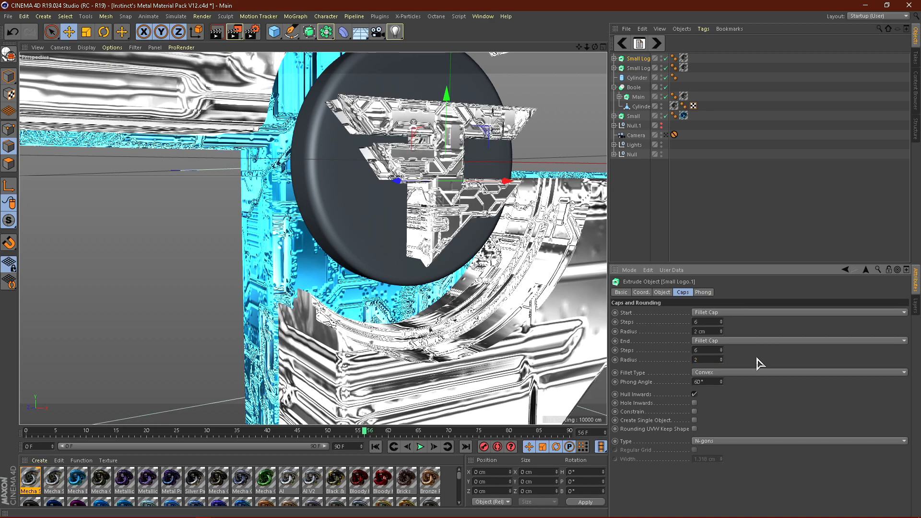
pyautogui.press('Return')
pyautogui.click(707, 202)
# Compare the pack's materials and replace the duplicate Small Logo's texture with Mecha Blue
pyautogui.scroll(3, 388, 205)
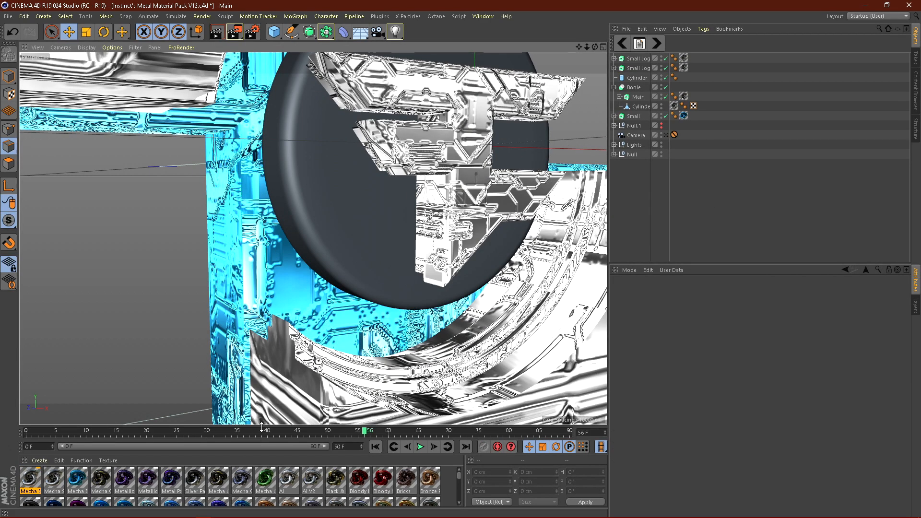
pyautogui.moveTo(261, 426); pyautogui.dragTo(276, 302)
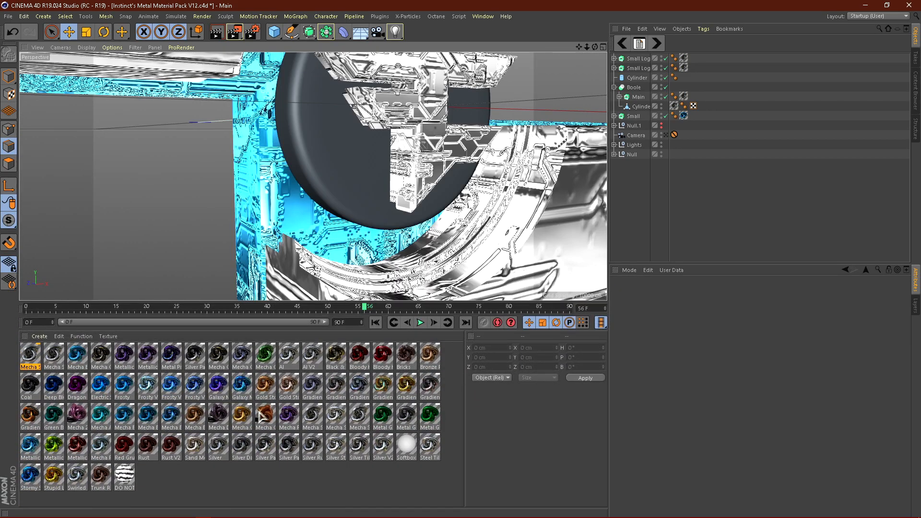
pyautogui.click(313, 415)
pyautogui.click(242, 386)
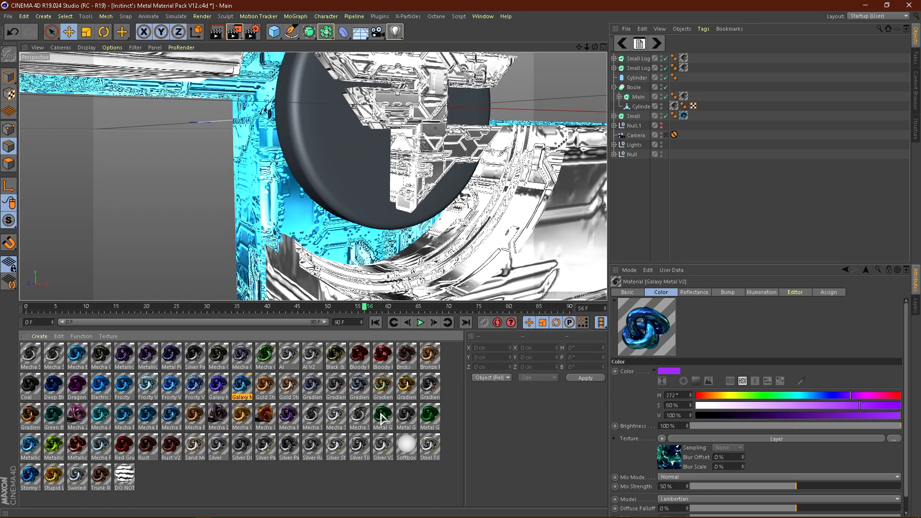
pyautogui.click(429, 387)
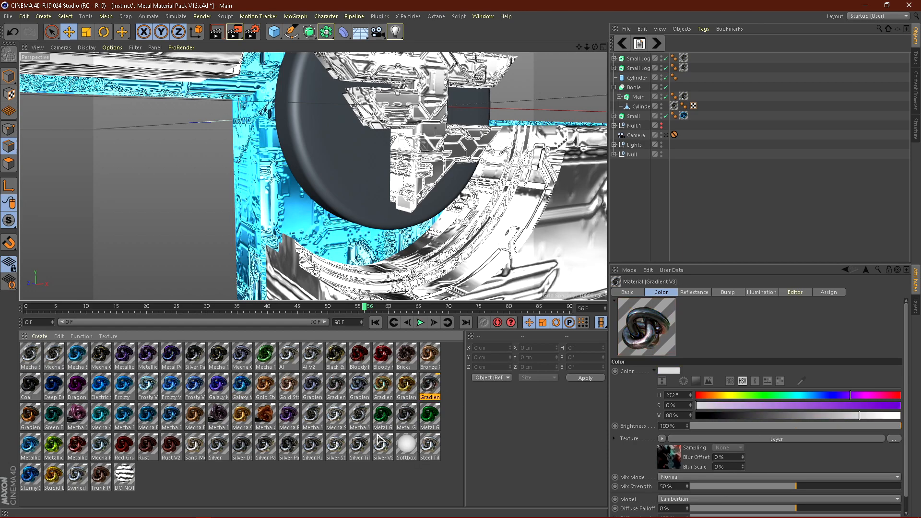
pyautogui.click(312, 387)
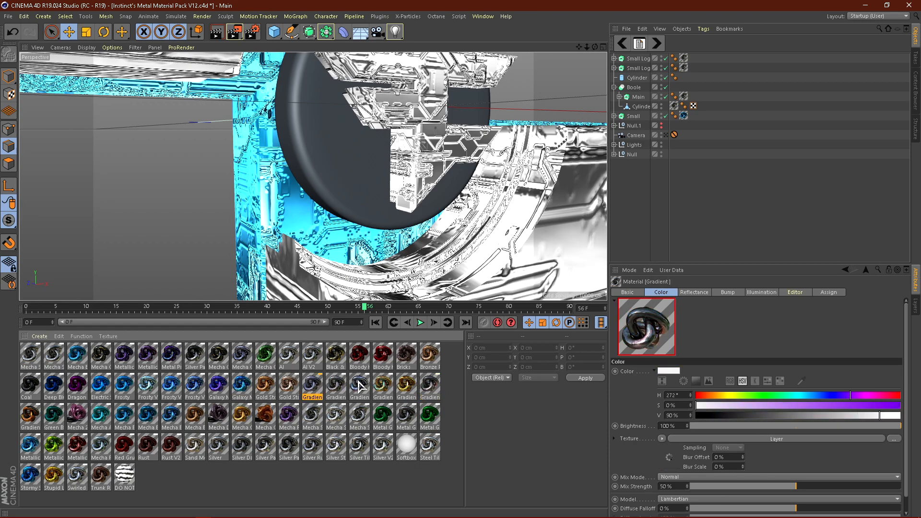
pyautogui.click(221, 424)
pyautogui.click(121, 419)
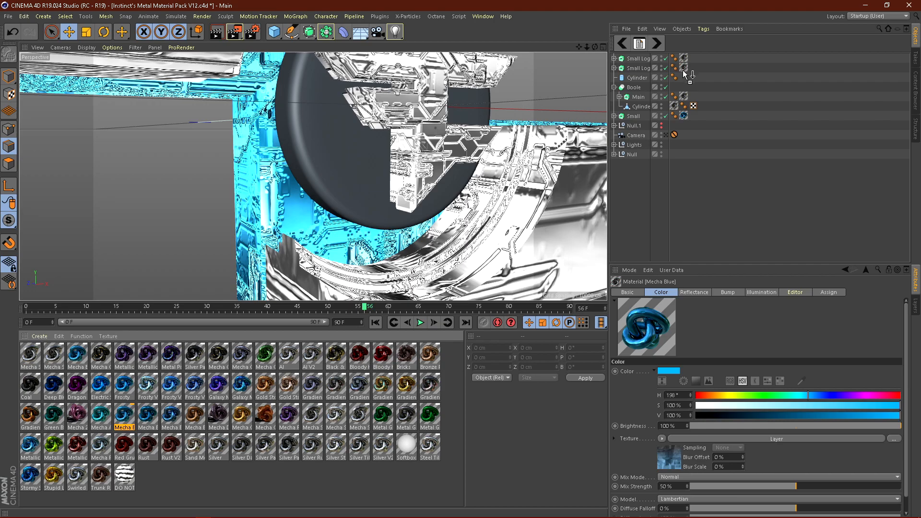
pyautogui.moveTo(685, 61); pyautogui.dragTo(684, 60)
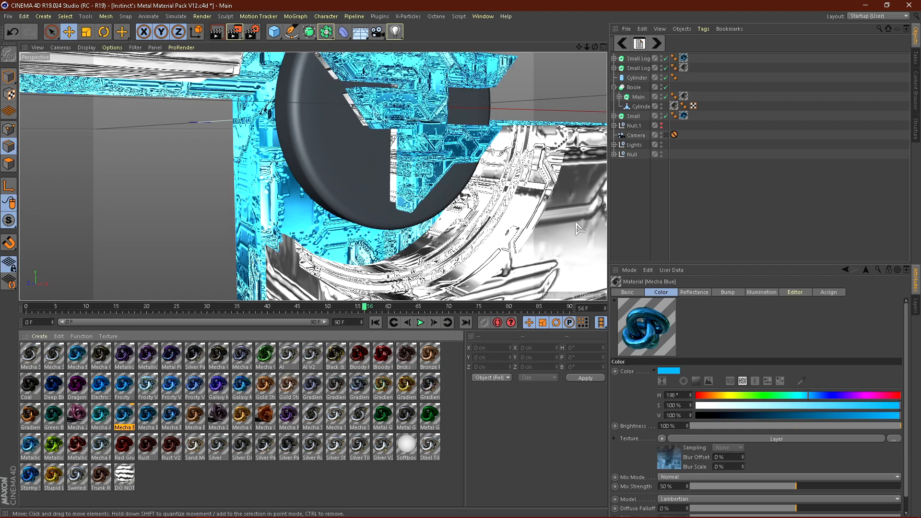
pyautogui.moveTo(450, 304); pyautogui.dragTo(446, 425)
# Reduce the duplicate Small Logo's extrusion movement along Z to 3 cm
pyautogui.keyDown('alt'); pyautogui.moveTo(423, 250); pyautogui.dragTo(594, 86); pyautogui.keyUp('alt')
pyautogui.click(638, 58)
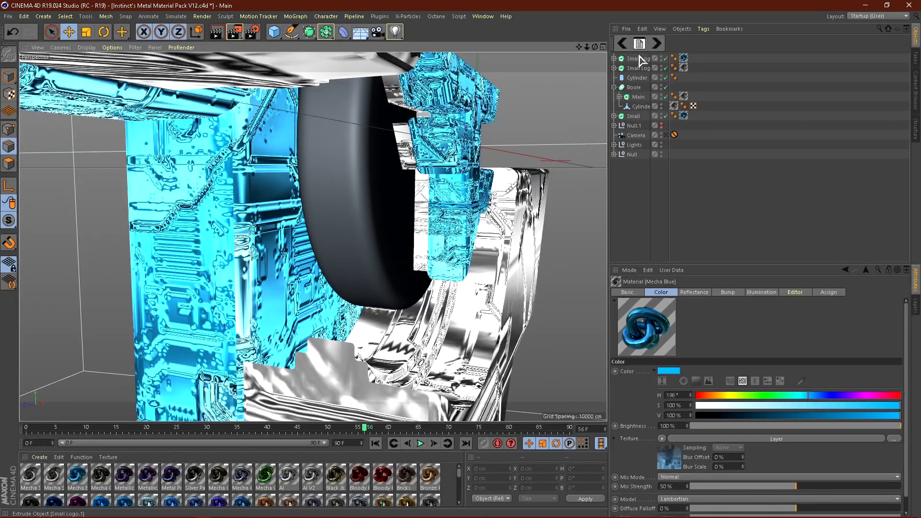
pyautogui.click(683, 292)
pyautogui.click(663, 293)
pyautogui.moveTo(759, 313); pyautogui.dragTo(760, 319)
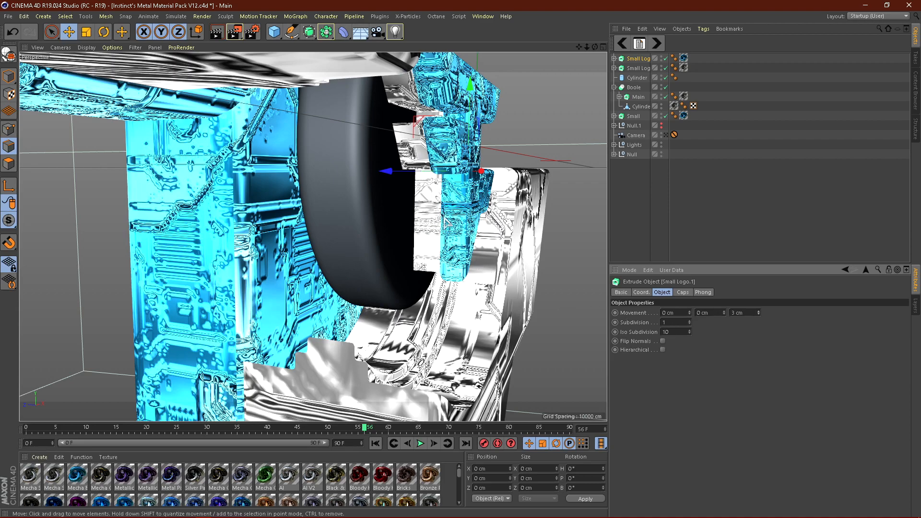
# Move the duplicate Small Logo back along Z so it sits between the original and the cylinder
pyautogui.moveTo(390, 172); pyautogui.dragTo(375, 171)
pyautogui.keyDown('alt'); pyautogui.moveTo(442, 246); pyautogui.dragTo(382, 194); pyautogui.keyUp('alt')
pyautogui.moveTo(363, 157); pyautogui.dragTo(361, 157)
pyautogui.click(747, 198)
pyautogui.keyDown('alt'); pyautogui.moveTo(462, 215); pyautogui.dragTo(391, 243); pyautogui.keyUp('alt')
pyautogui.keyDown('alt'); pyautogui.moveTo(370, 289); pyautogui.dragTo(422, 312); pyautogui.keyUp('alt')
# Apply the Mecha Blue material to the uncut cylinder behind the small logos
pyautogui.click(635, 77)
pyautogui.keyDown('alt'); pyautogui.moveTo(372, 221); pyautogui.dragTo(388, 216, button='right'); pyautogui.keyUp('alt')
pyautogui.keyDown('alt'); pyautogui.moveTo(389, 222); pyautogui.dragTo(389, 258); pyautogui.keyUp('alt')
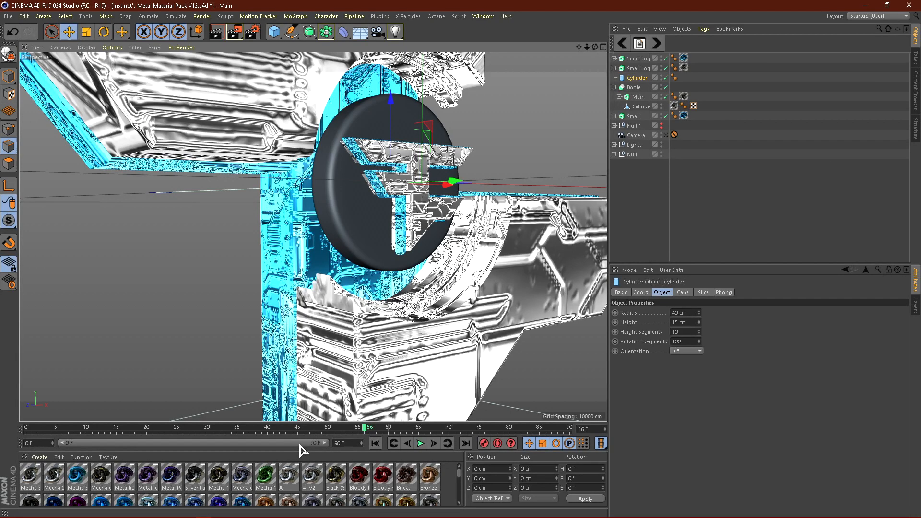
pyautogui.scroll(3, 377, 288)
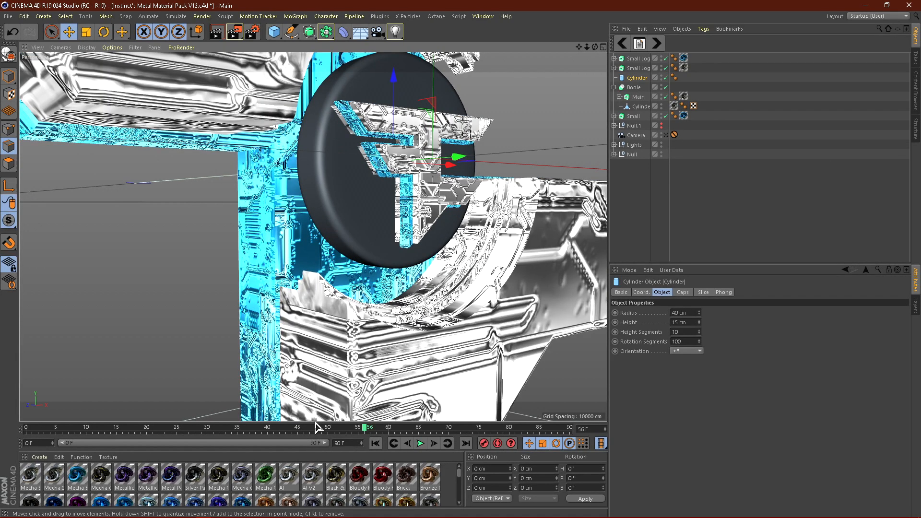
pyautogui.moveTo(314, 424); pyautogui.dragTo(347, 254)
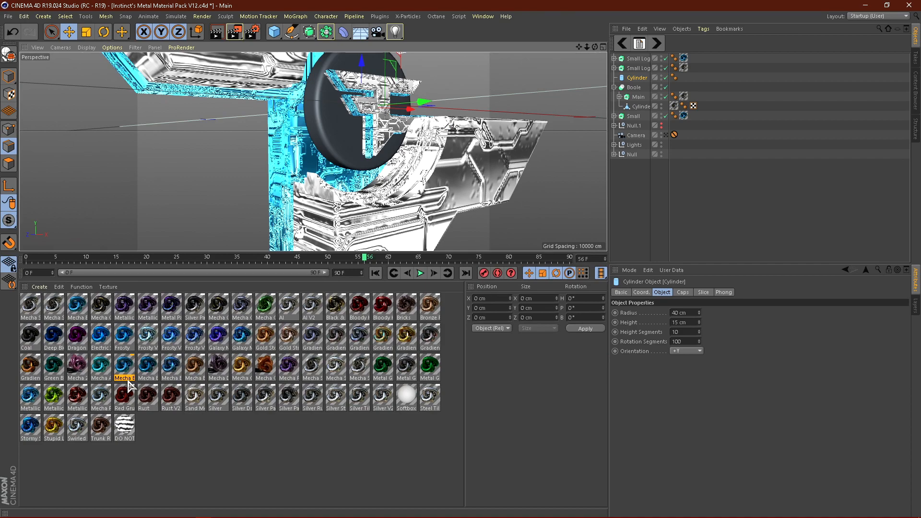
pyautogui.moveTo(127, 373); pyautogui.dragTo(421, 266)
pyautogui.moveTo(638, 78); pyautogui.dragTo(637, 77)
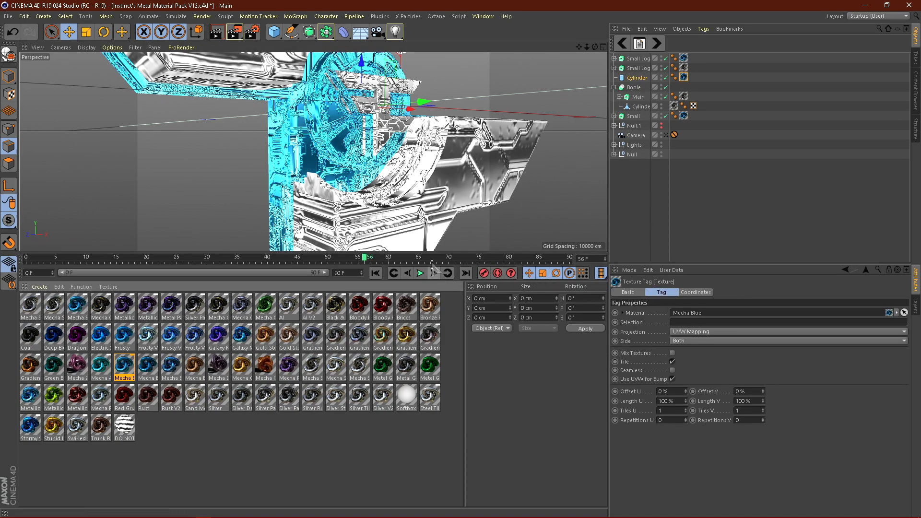
pyautogui.moveTo(439, 251); pyautogui.dragTo(439, 323)
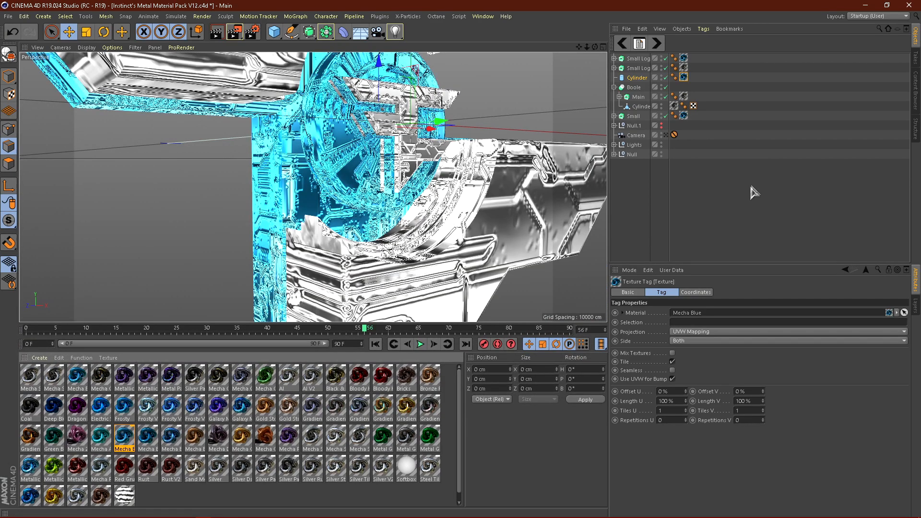
# Try Mecha Silver on the cylinder with Mecha Blue on the original Small Logo, and undo the tag changes
pyautogui.click(661, 213)
pyautogui.scroll(-3, 335, 250)
pyautogui.scroll(4, 393, 111)
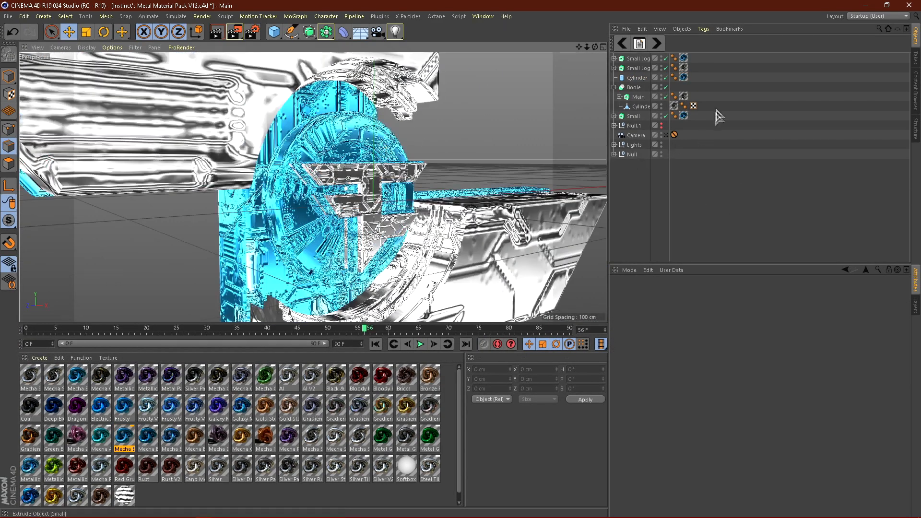
pyautogui.click(684, 77)
pyautogui.moveTo(693, 80); pyautogui.dragTo(683, 68)
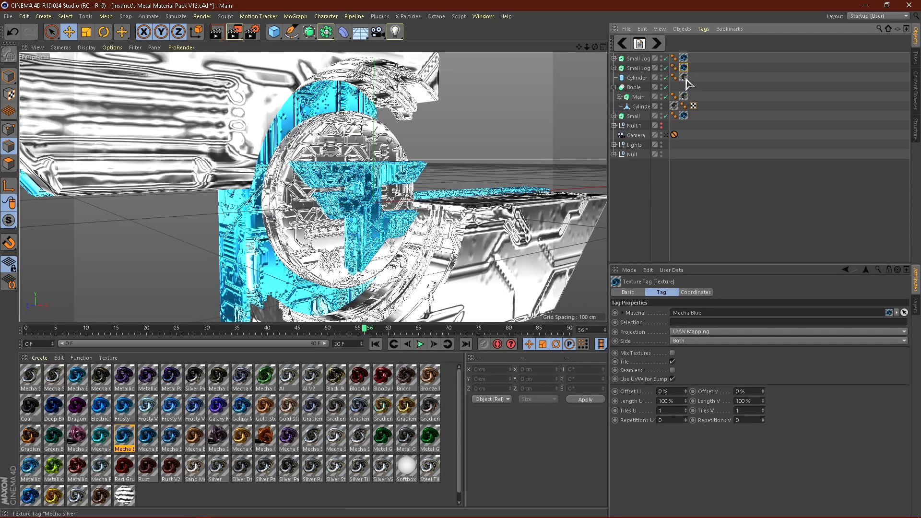
pyautogui.hotkey('ctrl', 'z')
pyautogui.hotkey('ctrl', 'z')
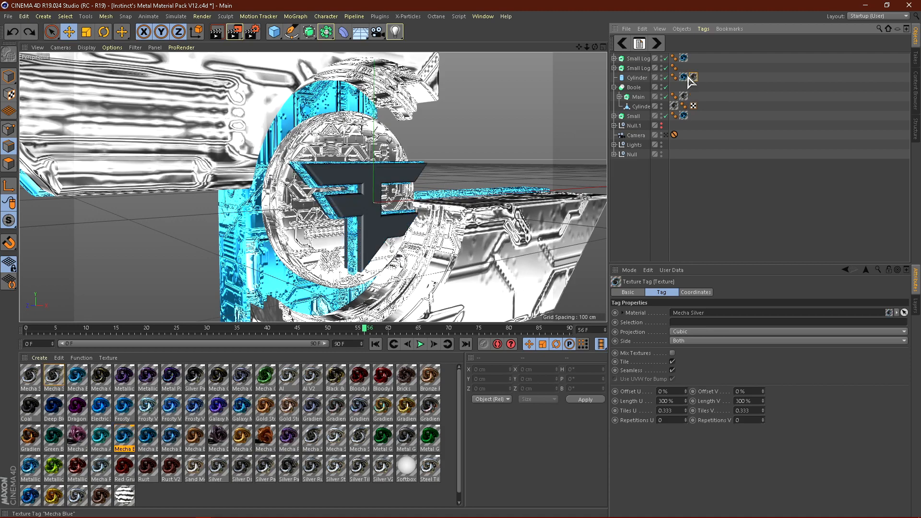
# Give the original Small Logo Mecha Blue and its duplicate Mecha Silver, and delete the cylinder's Mecha Blue texture tag
pyautogui.moveTo(683, 68)
pyautogui.mouseDown()
pyautogui.moveTo(691, 60)
pyautogui.moveTo(683, 68)
pyautogui.mouseUp()
pyautogui.click(712, 171)
pyautogui.scroll(2, 330, 226)
pyautogui.keyDown('alt'); pyautogui.moveTo(330, 225); pyautogui.dragTo(350, 192); pyautogui.keyUp('alt')
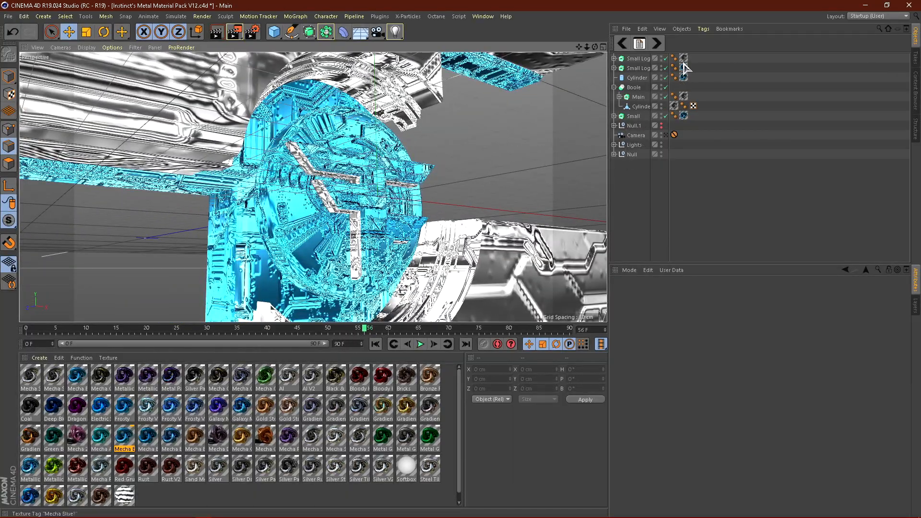
pyautogui.click(683, 78)
pyautogui.press('Delete')
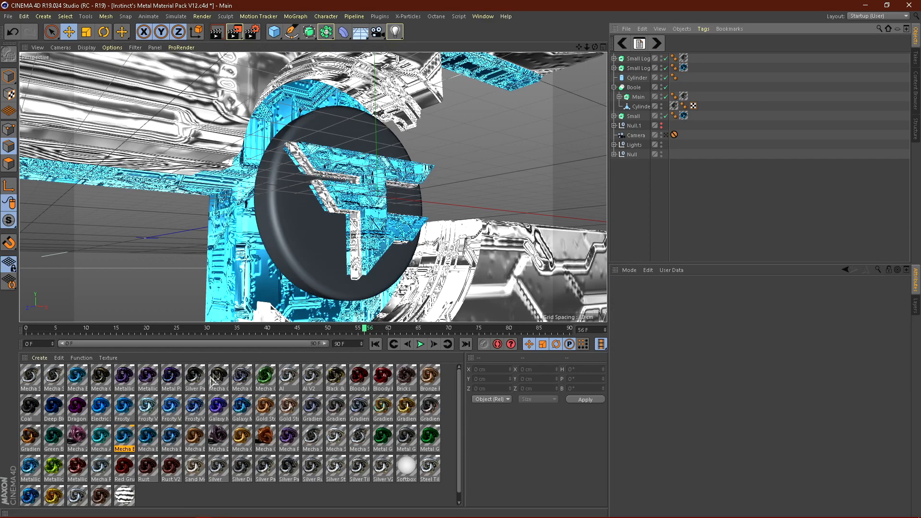
# Apply the Mecha Silver material to the uncut cylinder behind the small logos, with Cubic projection and seamless tiling
pyautogui.click(220, 438)
pyautogui.click(360, 437)
pyautogui.click(336, 438)
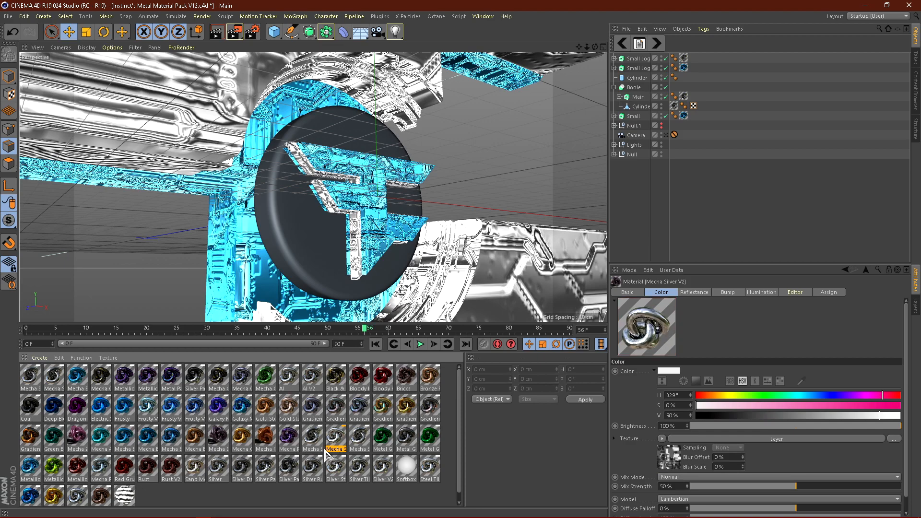
pyautogui.click(312, 438)
pyautogui.moveTo(653, 93); pyautogui.dragTo(646, 79)
pyautogui.click(696, 332)
pyautogui.click(686, 368)
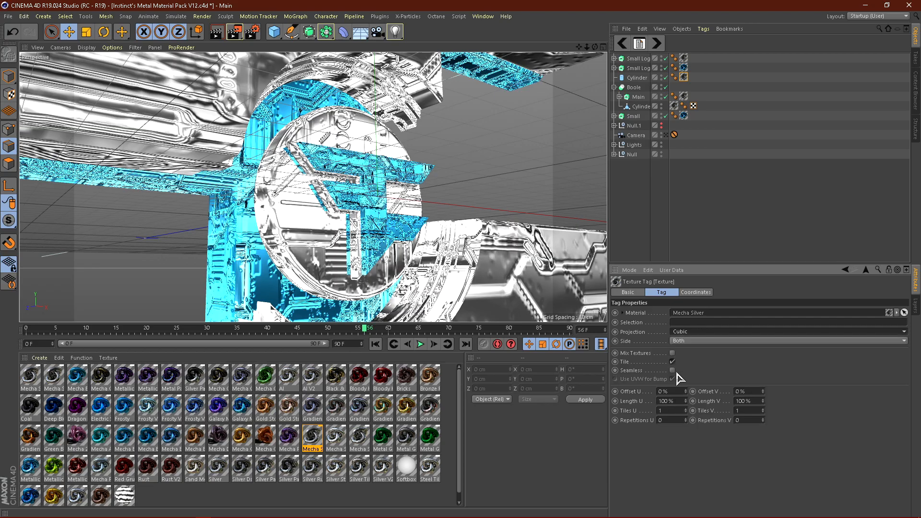
pyautogui.click(673, 370)
pyautogui.moveTo(444, 322); pyautogui.dragTo(443, 412)
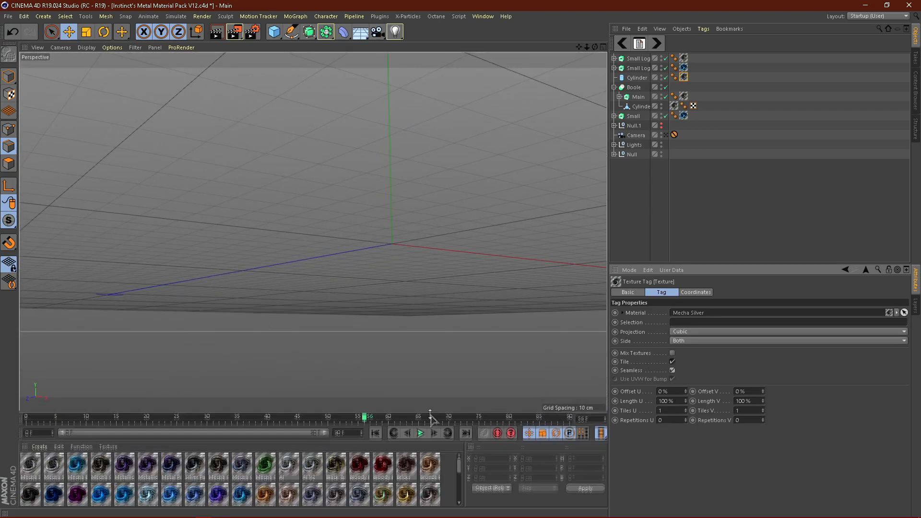
# Examine the stacked layers of the logo from the side
pyautogui.click(736, 189)
pyautogui.scroll(-5, 362, 237)
pyautogui.keyDown('alt'); pyautogui.moveTo(368, 238); pyautogui.dragTo(483, 296); pyautogui.keyUp('alt')
pyautogui.scroll(-4, 306, 244)
pyautogui.scroll(2, 264, 296)
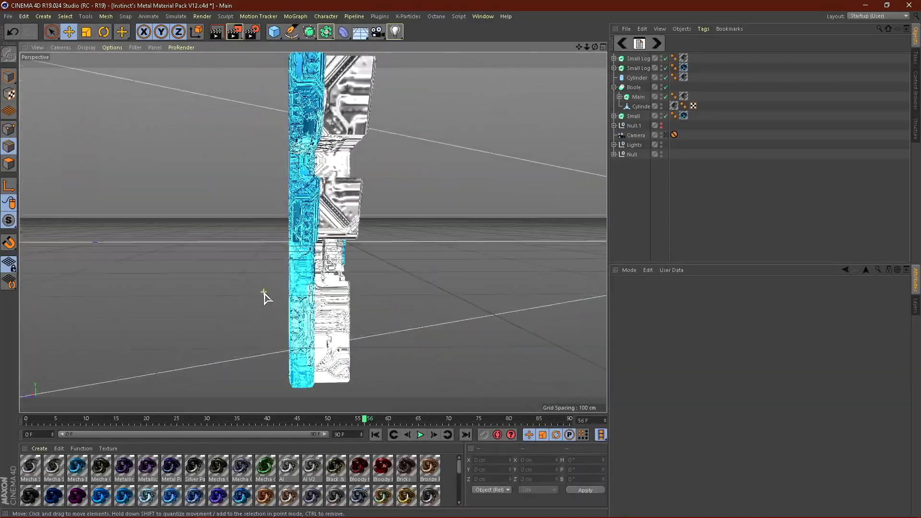
pyautogui.scroll(2, 318, 295)
pyautogui.scroll(2, 316, 267)
pyautogui.keyDown('alt'); pyautogui.moveTo(315, 267); pyautogui.dragTo(328, 220); pyautogui.keyUp('alt')
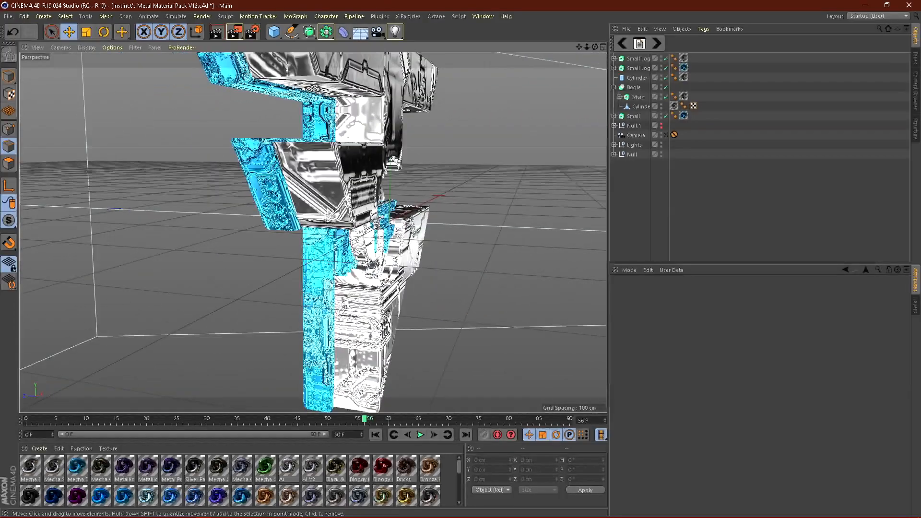
pyautogui.click(335, 200)
pyautogui.click(662, 254)
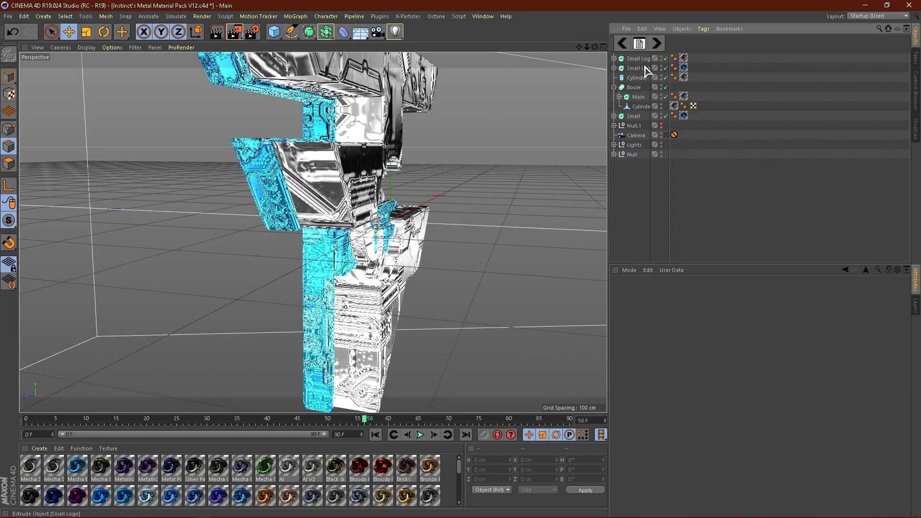
# Duplicate the Small extrude object that forms the blue back layer of the logo
pyautogui.click(634, 116)
pyautogui.click(665, 117)
pyautogui.click(666, 116)
pyautogui.keyDown('alt'); pyautogui.moveTo(373, 295); pyautogui.dragTo(340, 287); pyautogui.keyUp('alt')
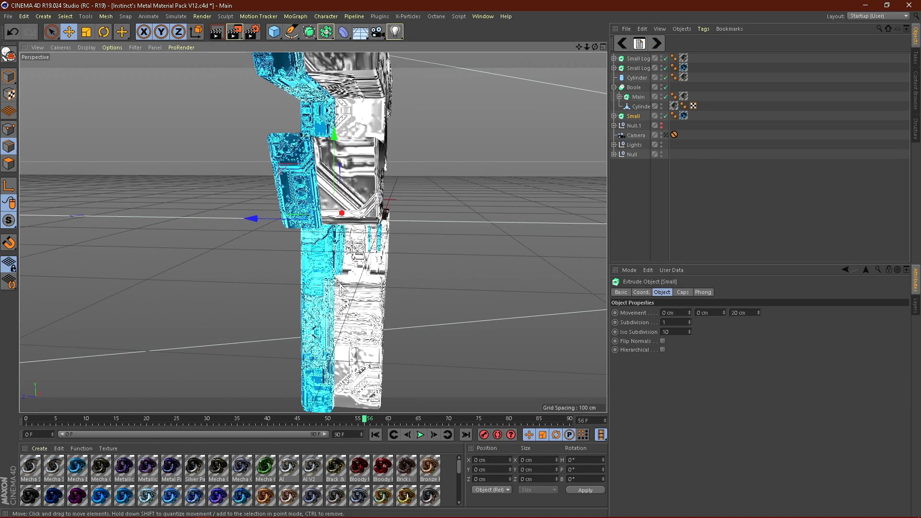
pyautogui.hotkey('ctrl', 'c')
pyautogui.hotkey('ctrl', 'v')
pyautogui.keyDown('alt'); pyautogui.moveTo(245, 223); pyautogui.dragTo(222, 222); pyautogui.keyUp('alt')
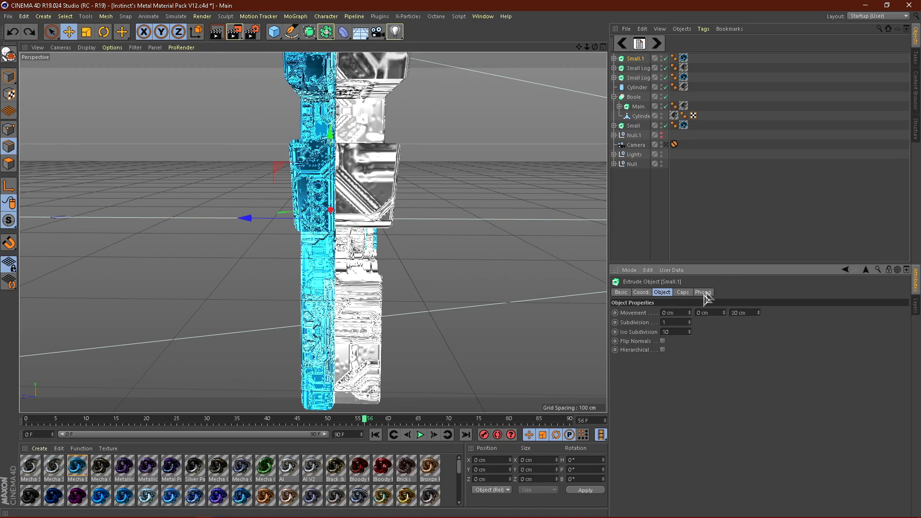
# Move the duplicate Small layer back along Z to about 78 cm, behind the original
pyautogui.click(643, 292)
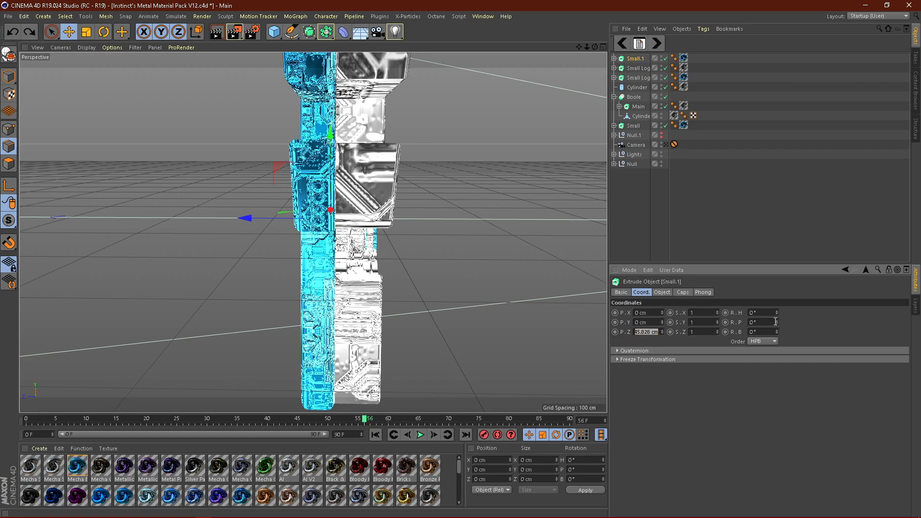
pyautogui.write('5')
pyautogui.press('Return')
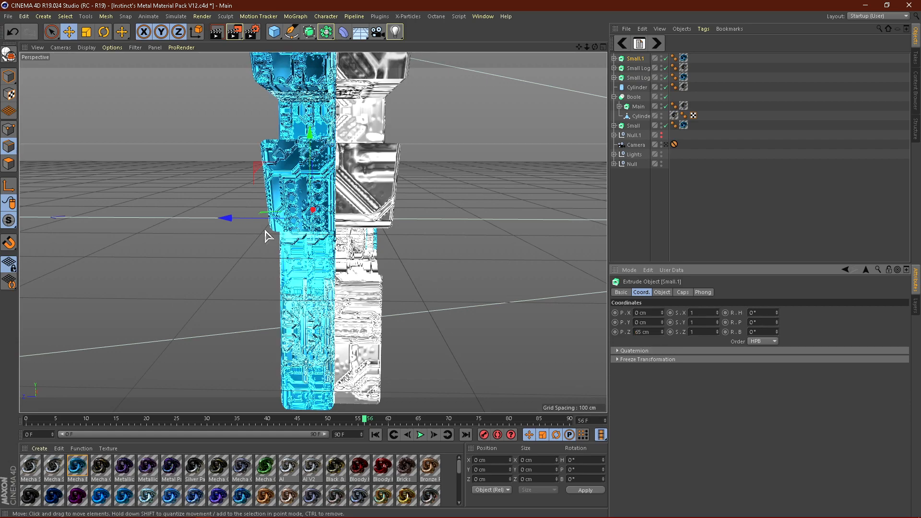
pyautogui.moveTo(226, 218); pyautogui.dragTo(209, 219)
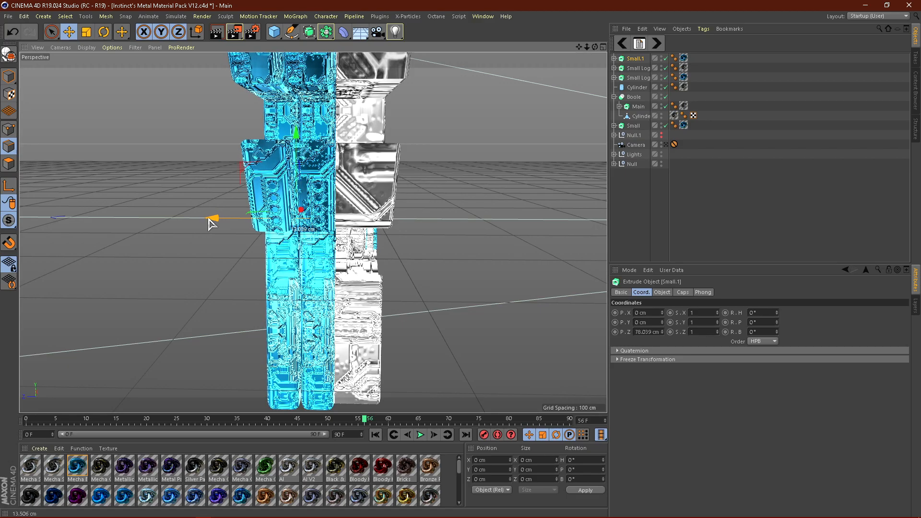
# Check in the Right view how the duplicate Small layer meets the original along Z
pyautogui.scroll(5, 257, 233)
pyautogui.keyDown('alt'); pyautogui.moveTo(257, 232); pyautogui.dragTo(302, 270); pyautogui.keyUp('alt')
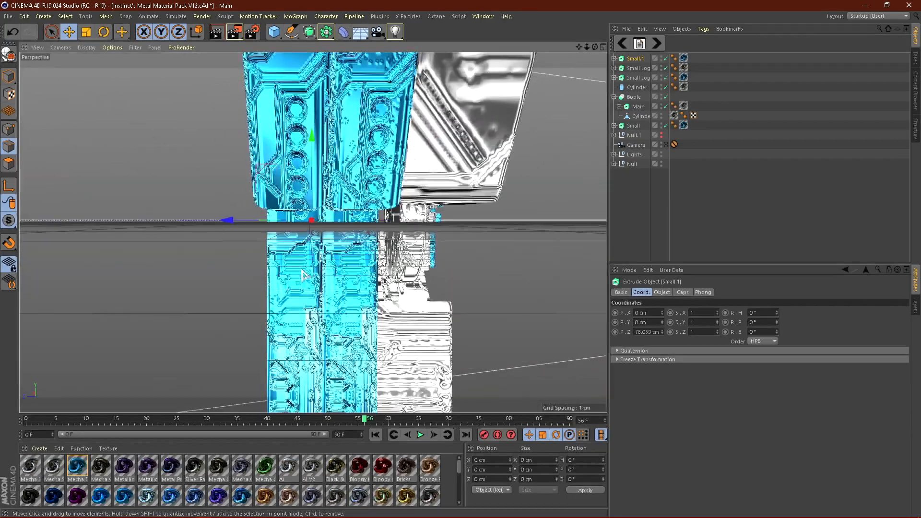
pyautogui.click(603, 46)
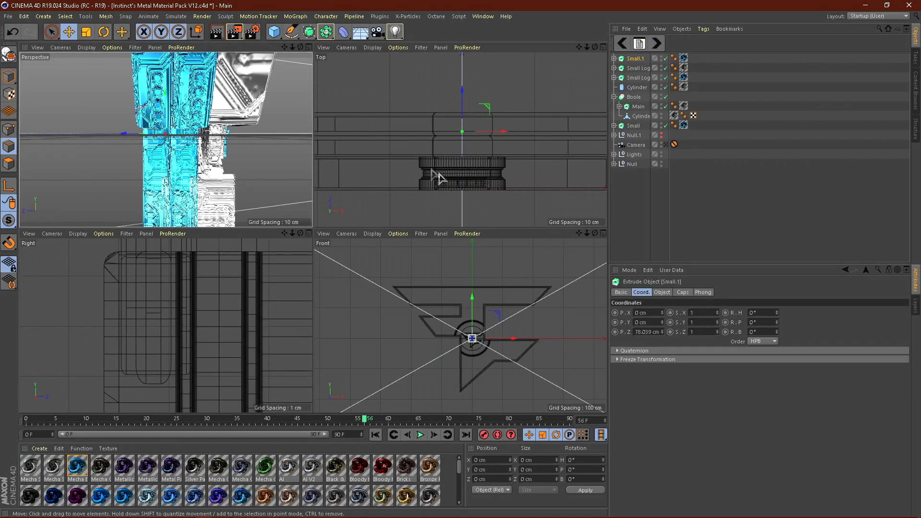
pyautogui.middleClick(100, 331)
pyautogui.scroll(-8, 254, 286)
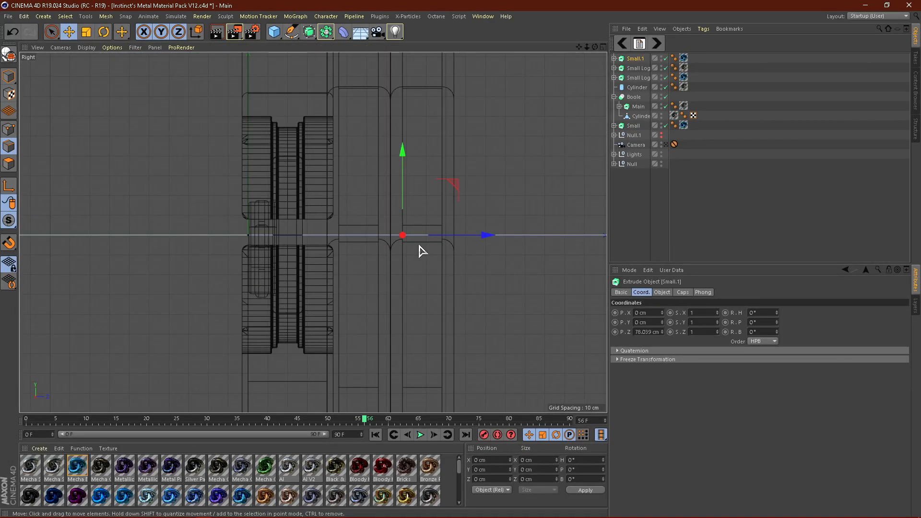
pyautogui.scroll(1, 421, 244)
pyautogui.scroll(4, 483, 237)
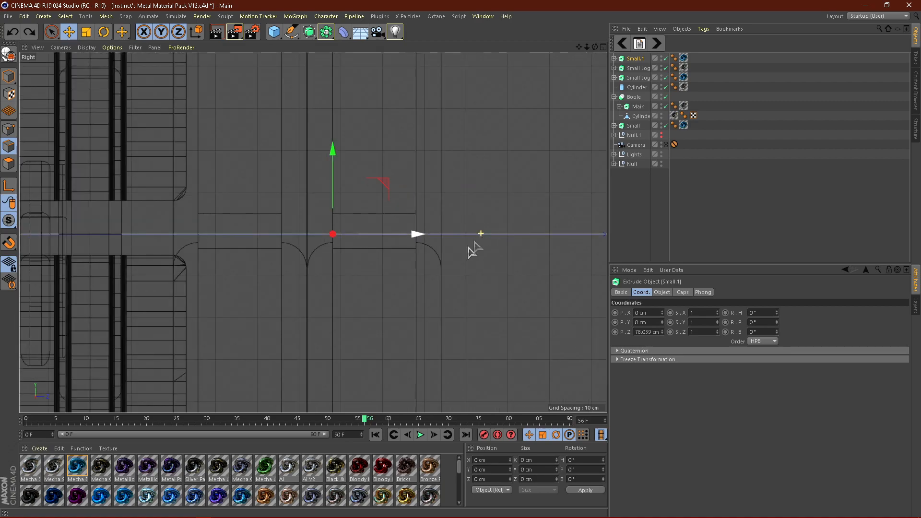
pyautogui.scroll(-4, 375, 255)
pyautogui.middleClick(541, 131)
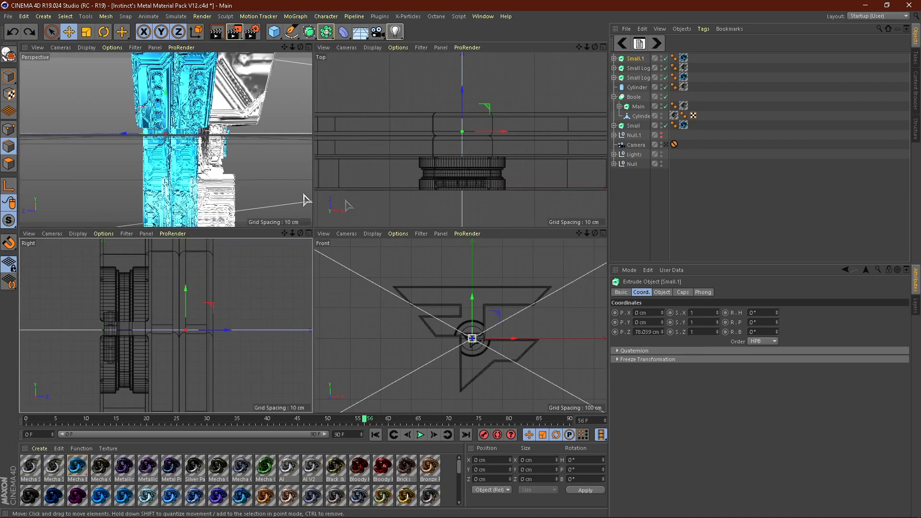
pyautogui.middleClick(206, 168)
# Apply Mecha Silver to the duplicate Small layer, with Cubic projection and seamless tiling
pyautogui.click(644, 198)
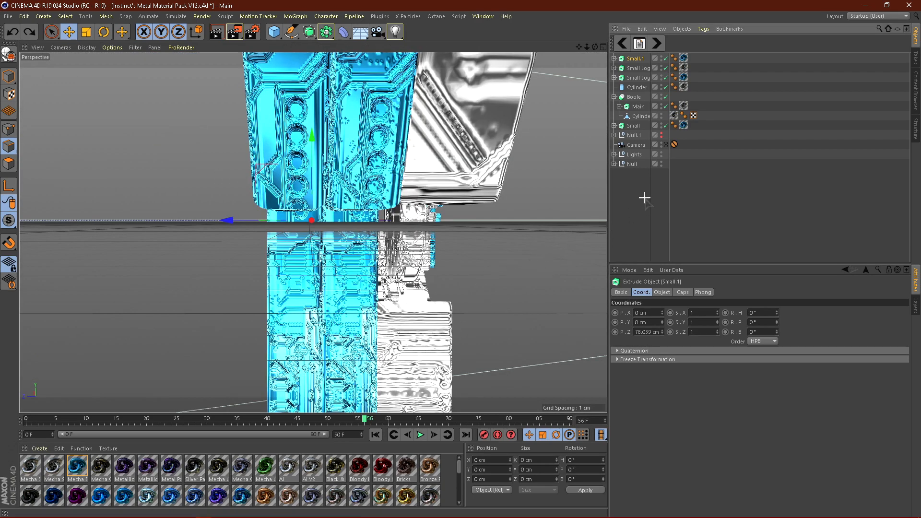
pyautogui.scroll(-4, 418, 215)
pyautogui.moveTo(390, 222)
pyautogui.keyDown('alt'); pyautogui.mouseDown()
pyautogui.moveTo(347, 234)
pyautogui.moveTo(379, 216)
pyautogui.moveTo(381, 236)
pyautogui.mouseUp(); pyautogui.keyUp('alt')
pyautogui.scroll(3, 456, 263)
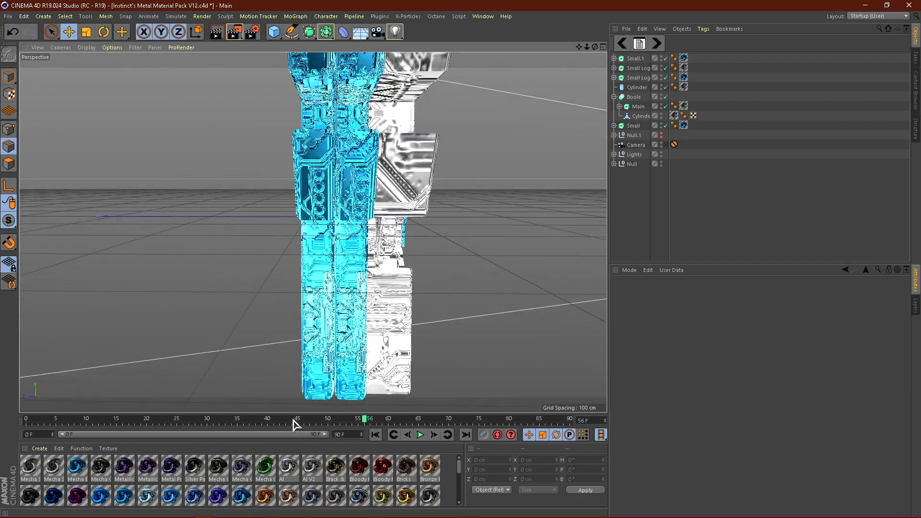
pyautogui.moveTo(294, 414); pyautogui.dragTo(302, 350)
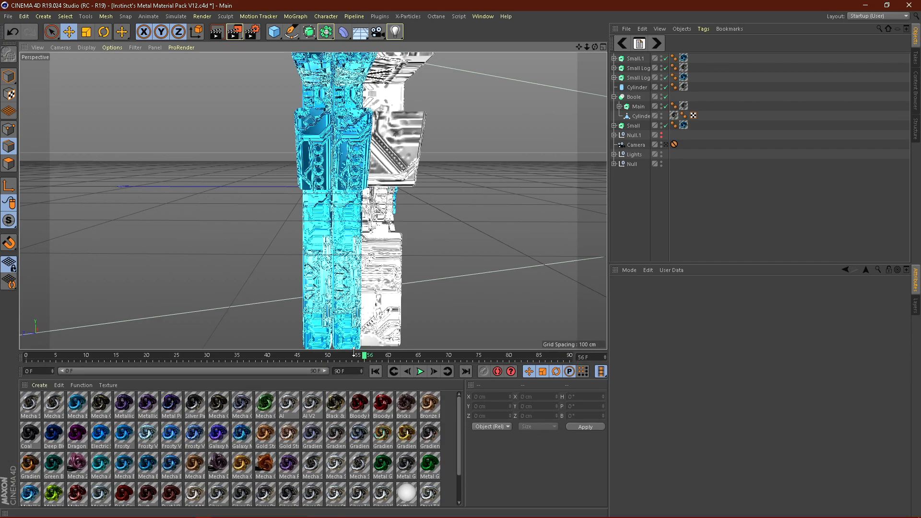
pyautogui.moveTo(351, 352); pyautogui.dragTo(352, 303)
pyautogui.click(360, 417)
pyautogui.click(336, 419)
pyautogui.click(312, 417)
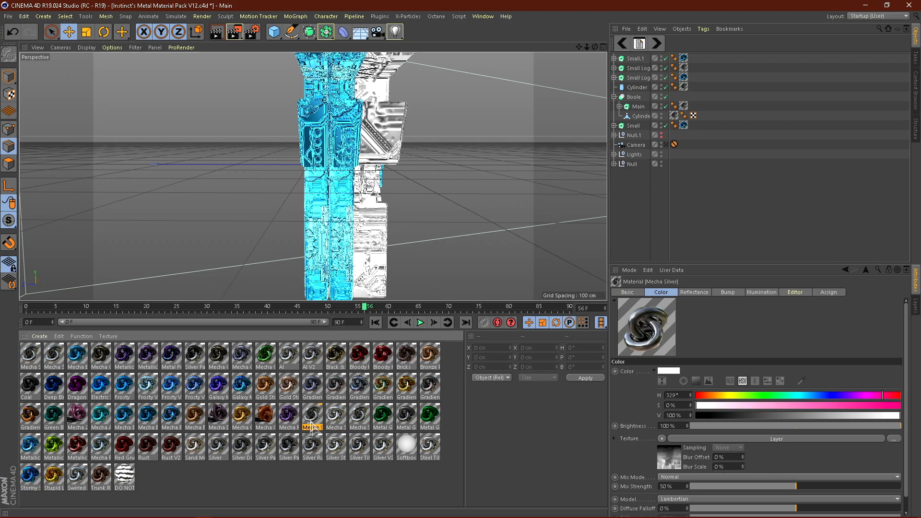
pyautogui.moveTo(334, 142); pyautogui.dragTo(339, 145)
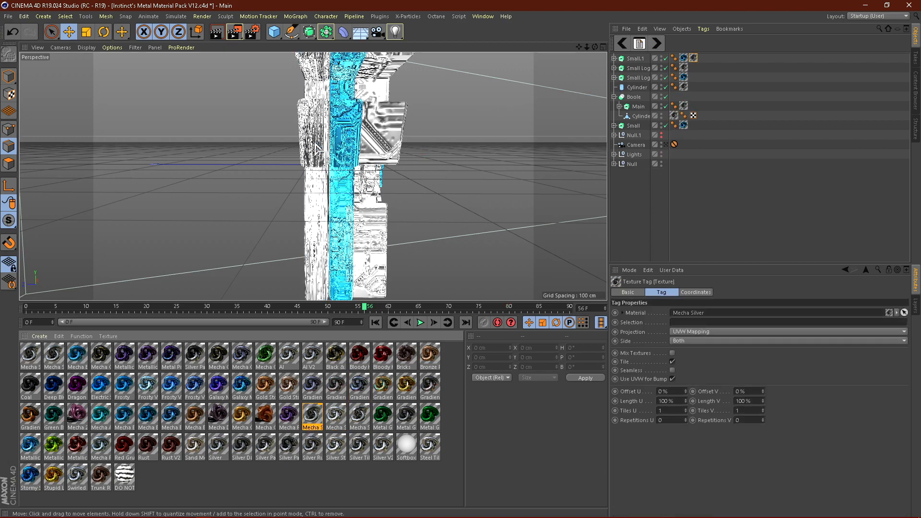
pyautogui.click(703, 333)
pyautogui.click(696, 364)
pyautogui.click(673, 370)
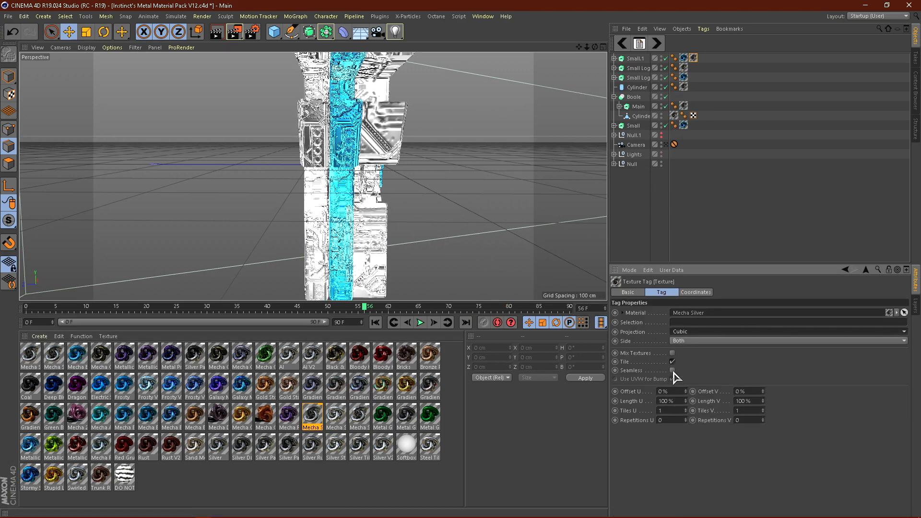
pyautogui.moveTo(484, 306); pyautogui.dragTo(484, 427)
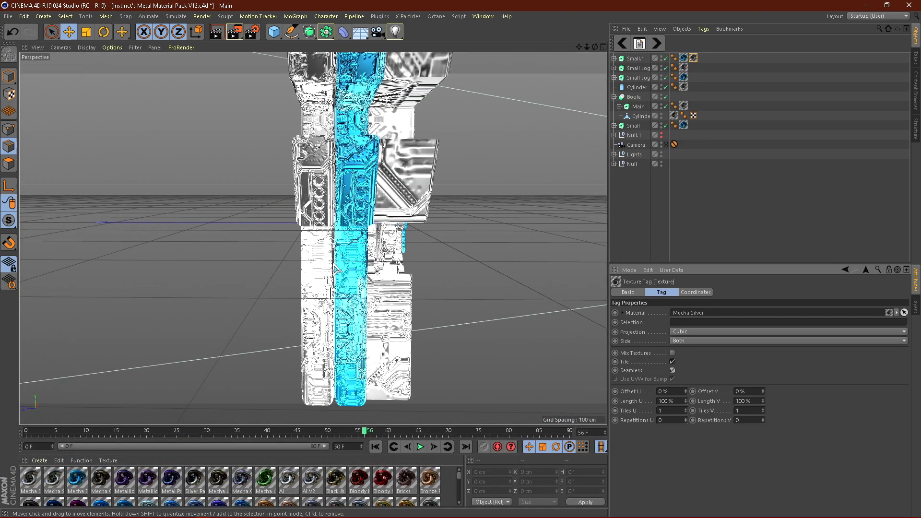
# Increase the duplicate Small layer's extrusion depth along Z to 40 cm
pyautogui.click(635, 59)
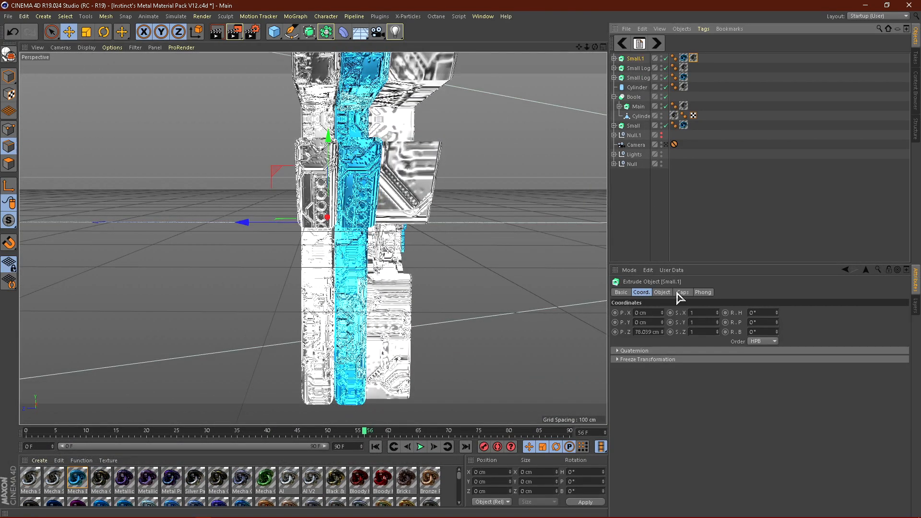
pyautogui.click(663, 292)
pyautogui.moveTo(759, 313); pyautogui.dragTo(769, 313)
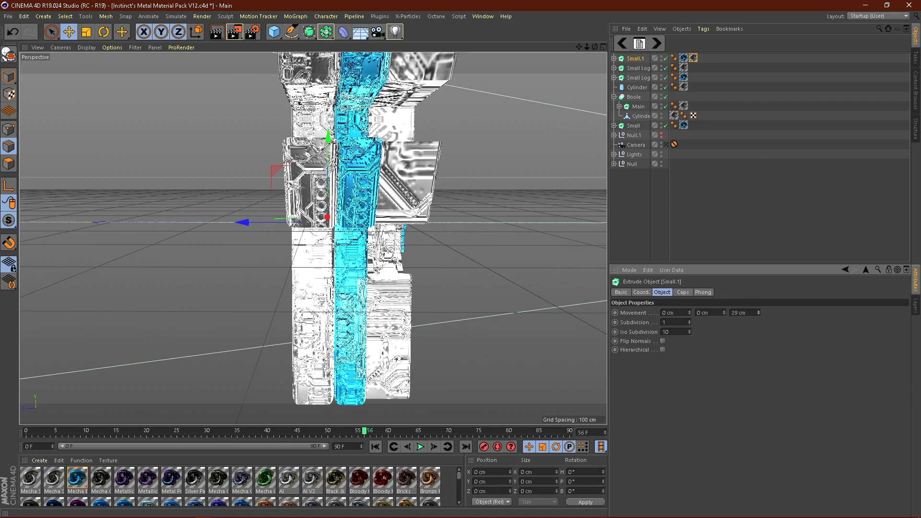
pyautogui.click(759, 311)
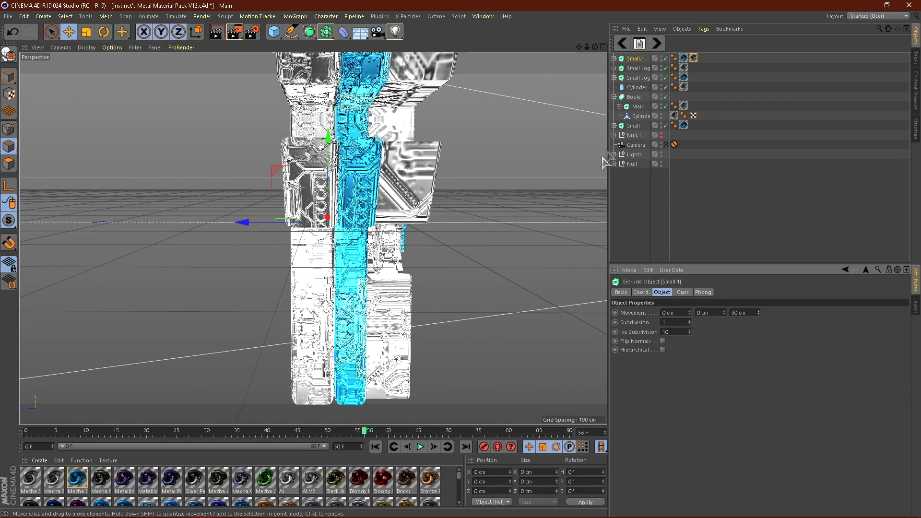
pyautogui.moveTo(759, 313); pyautogui.dragTo(761, 315)
pyautogui.click(760, 310)
# Set the original Small layer's extrusion depth along Z to 40 cm
pyautogui.keyDown('alt'); pyautogui.moveTo(399, 273); pyautogui.dragTo(211, 302); pyautogui.keyUp('alt')
pyautogui.scroll(-5, 373, 268)
pyautogui.scroll(5, 343, 275)
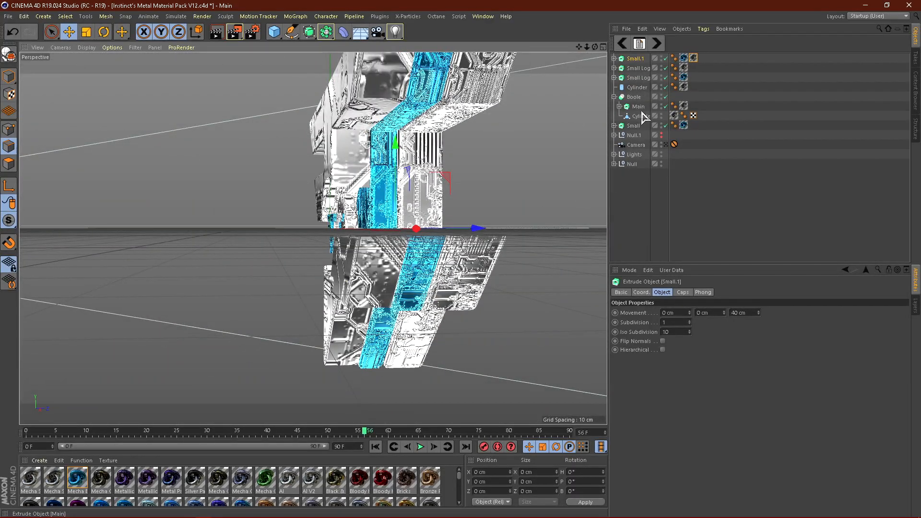
pyautogui.click(633, 126)
pyautogui.click(754, 314)
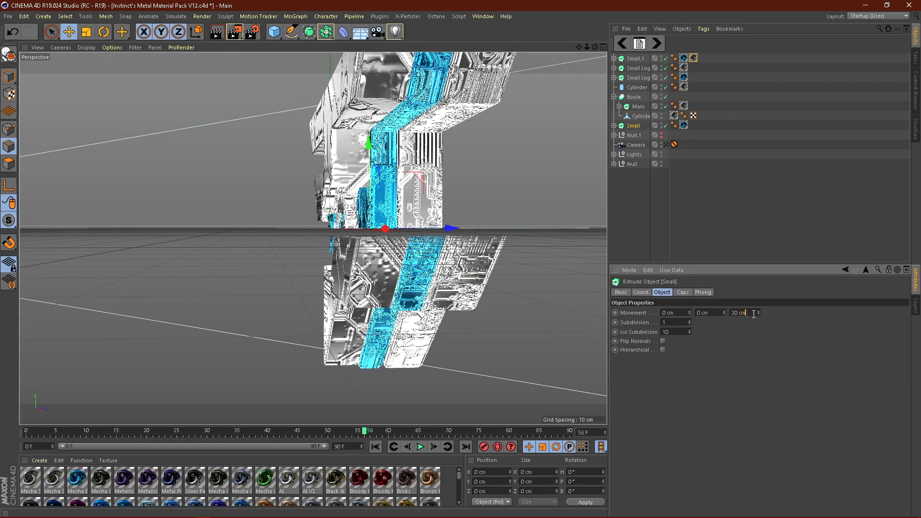
pyautogui.write('40')
pyautogui.press('Return')
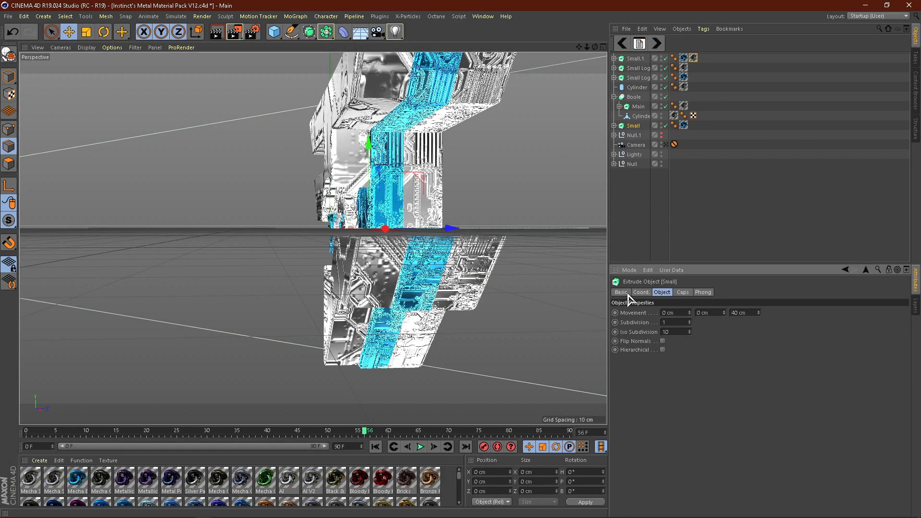
# Delete the leftover Mecha Blue texture tag from the duplicate Small layer
pyautogui.click(683, 230)
pyautogui.keyDown('alt'); pyautogui.moveTo(570, 255); pyautogui.dragTo(454, 162); pyautogui.keyUp('alt')
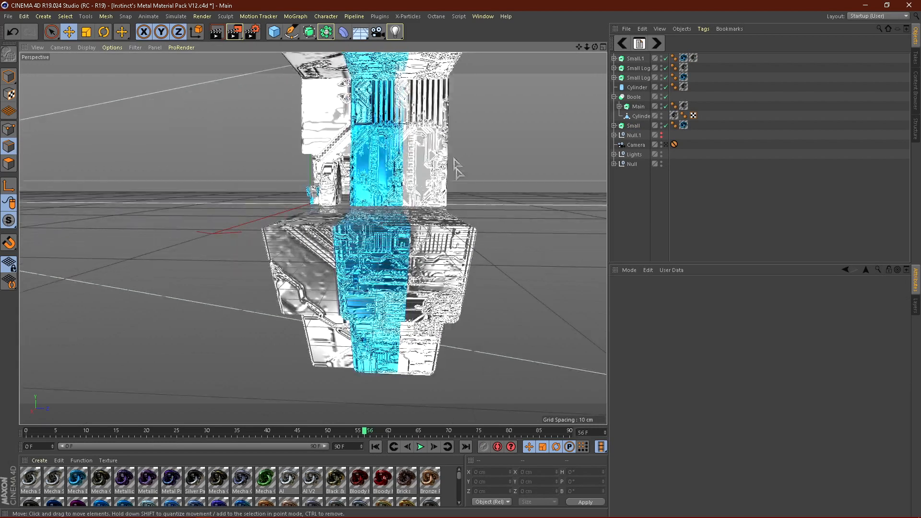
pyautogui.click(636, 58)
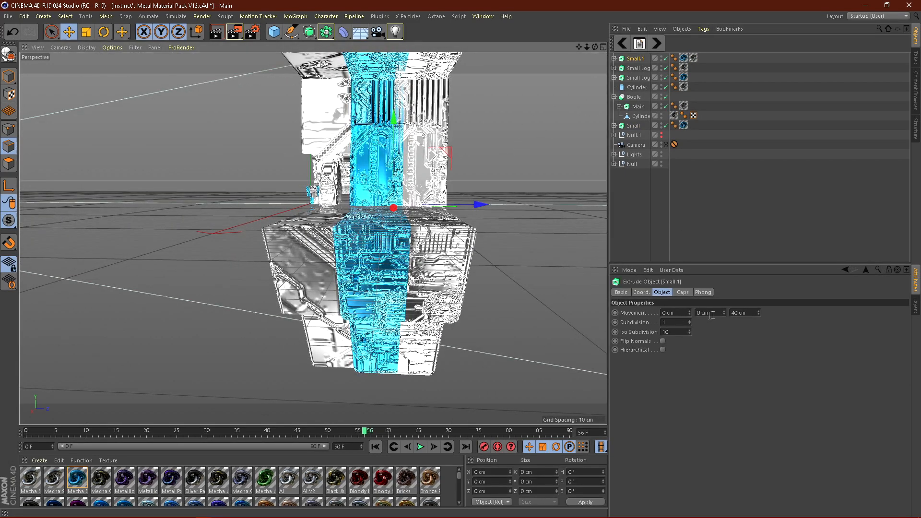
pyautogui.hotkey('ctrl', 'z')
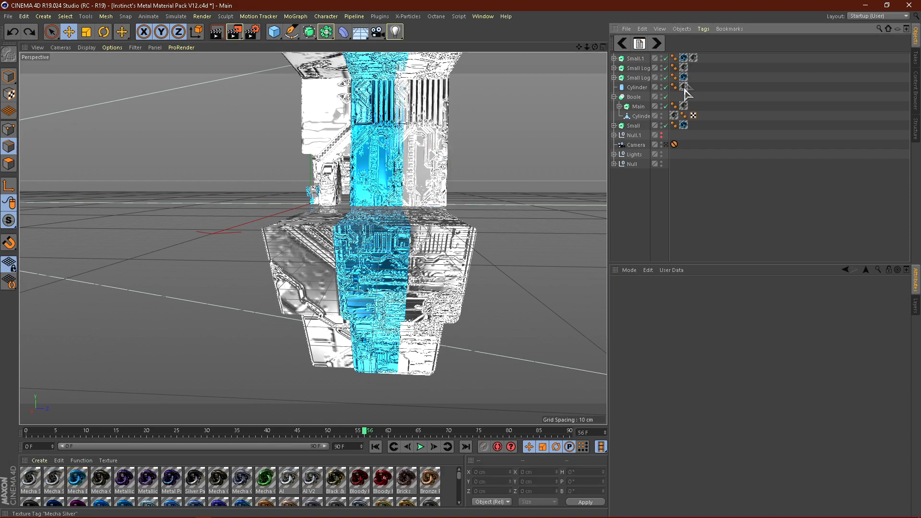
pyautogui.click(684, 58)
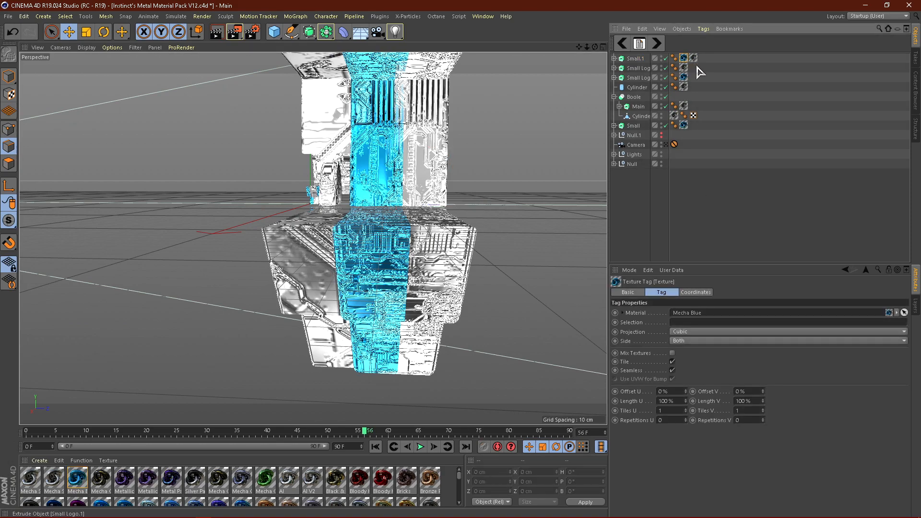
pyautogui.press('Delete')
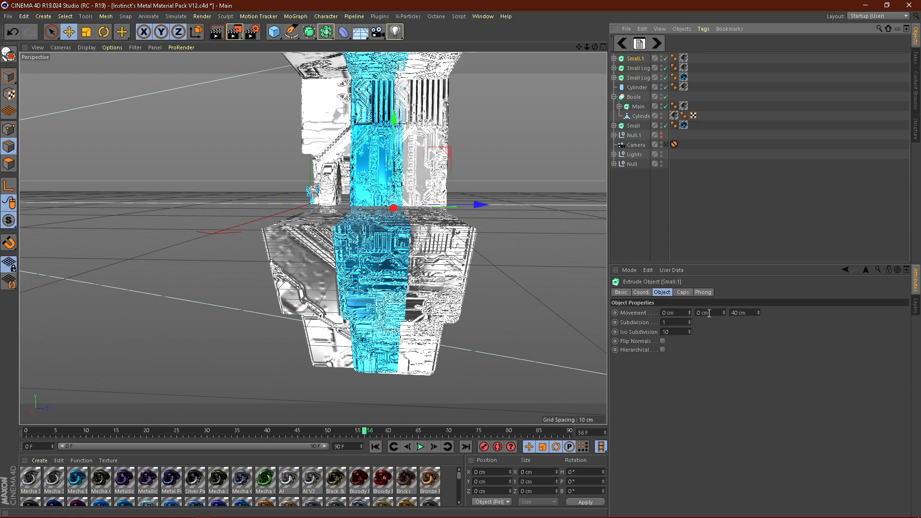
# Set both the start and end fillet cap radii of the duplicate Small layer to 3 cm
pyautogui.click(683, 293)
pyautogui.moveTo(715, 334); pyautogui.dragTo(525, 337)
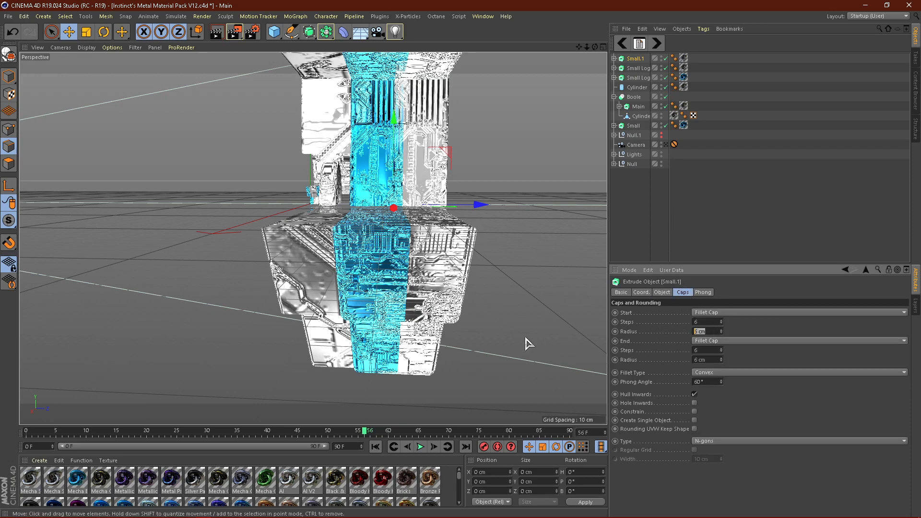
pyautogui.write('3')
pyautogui.write('3')
pyautogui.click(696, 208)
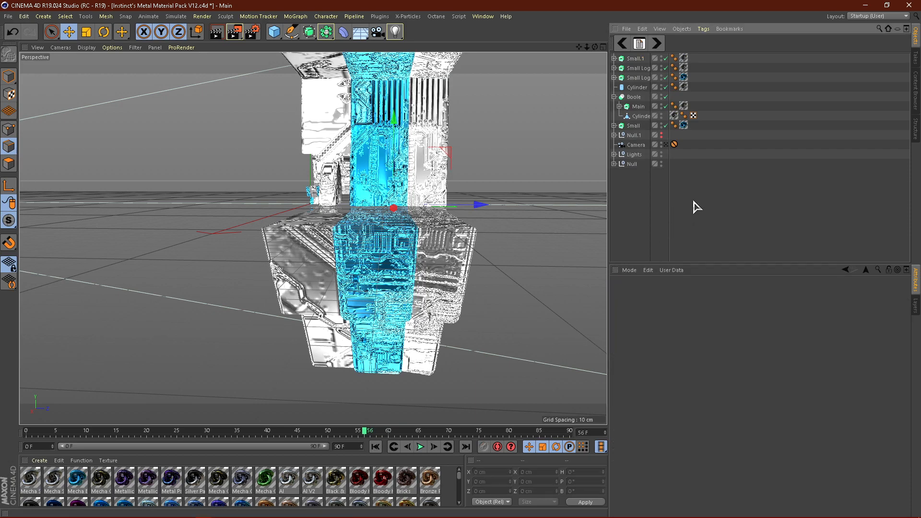
# Examine the stacked silver and blue layers from several side angles, checking the two Small Logo layers and the duplicate Small layer
pyautogui.keyDown('alt'); pyautogui.moveTo(392, 246); pyautogui.dragTo(323, 243); pyautogui.keyUp('alt')
pyautogui.keyDown('alt'); pyautogui.moveTo(380, 242); pyautogui.dragTo(391, 215); pyautogui.keyUp('alt')
pyautogui.scroll(-3, 396, 269)
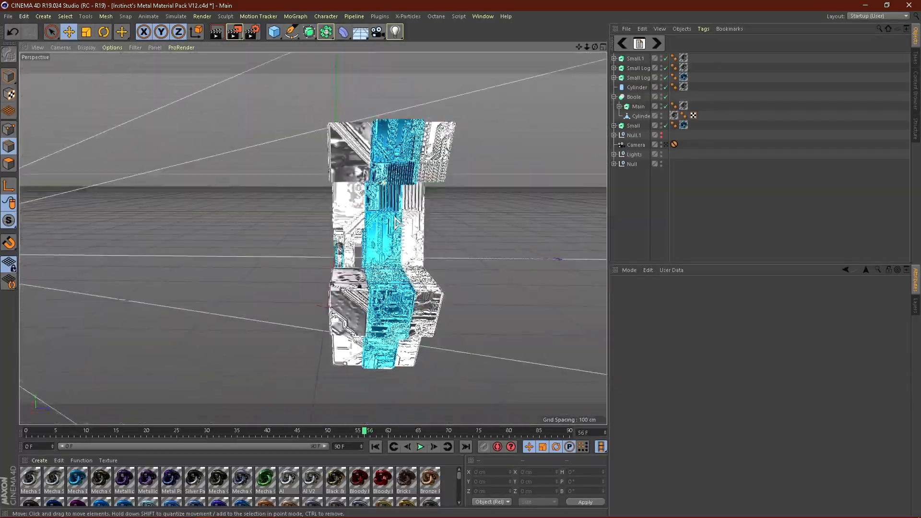
pyautogui.click(641, 78)
pyautogui.scroll(2, 463, 212)
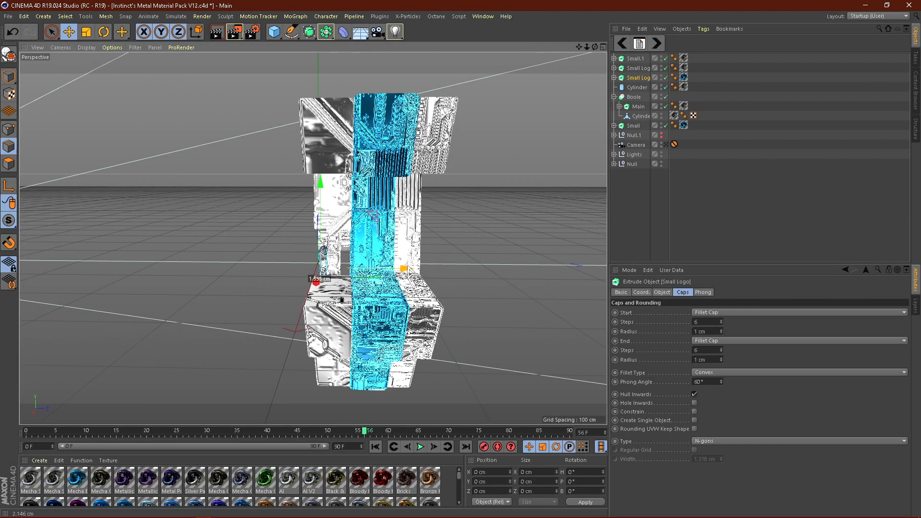
pyautogui.click(641, 68)
pyautogui.click(640, 60)
pyautogui.click(643, 79)
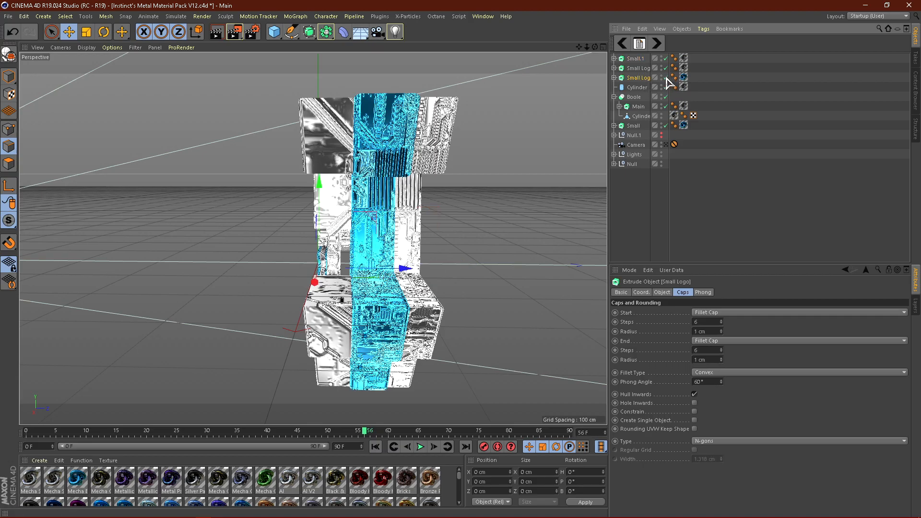
pyautogui.keyDown('alt'); pyautogui.moveTo(343, 115); pyautogui.dragTo(545, 290); pyautogui.keyUp('alt')
pyautogui.keyDown('alt'); pyautogui.moveTo(180, 218); pyautogui.dragTo(283, 261); pyautogui.keyUp('alt')
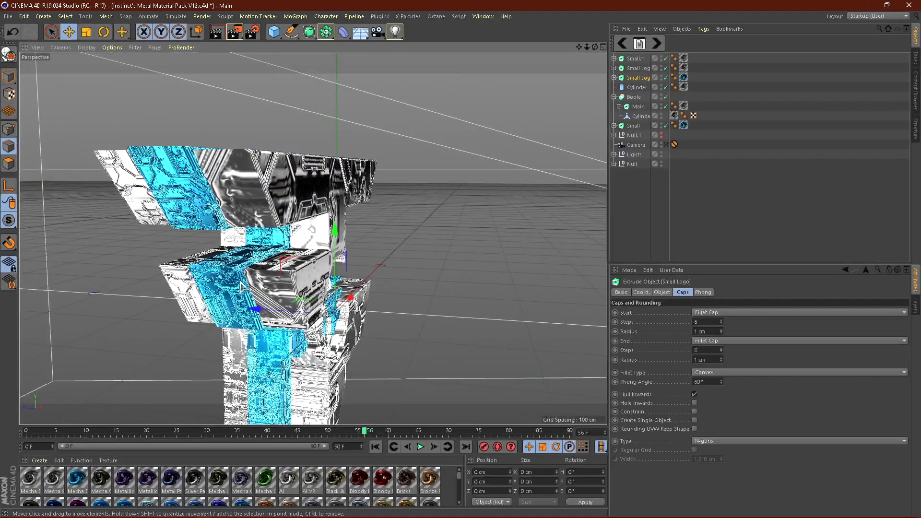
# Toggle the Small layers off and on to check which part of the logo's depth each one forms
pyautogui.click(645, 69)
pyautogui.click(666, 68)
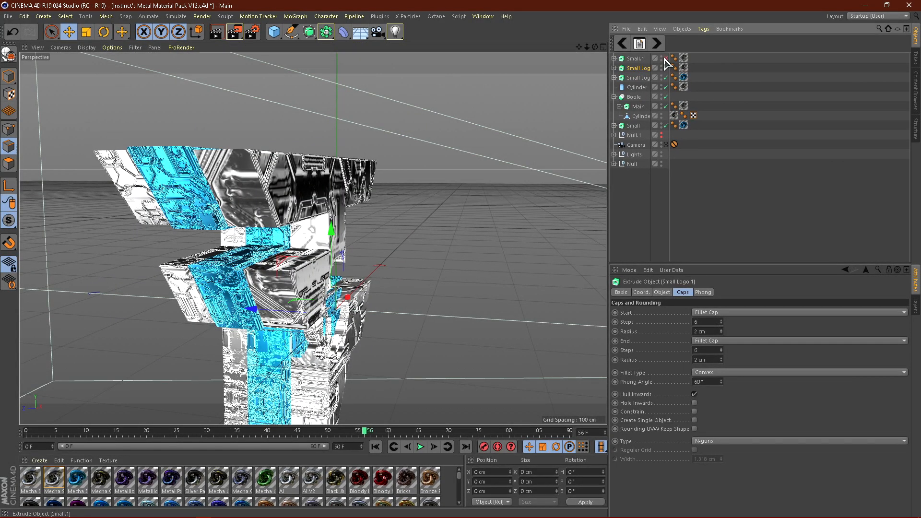
pyautogui.click(634, 126)
pyautogui.click(665, 126)
pyautogui.click(665, 126)
pyautogui.keyDown('alt'); pyautogui.moveTo(161, 312); pyautogui.dragTo(195, 279); pyautogui.keyUp('alt')
pyautogui.moveTo(183, 337); pyautogui.dragTo(179, 336)
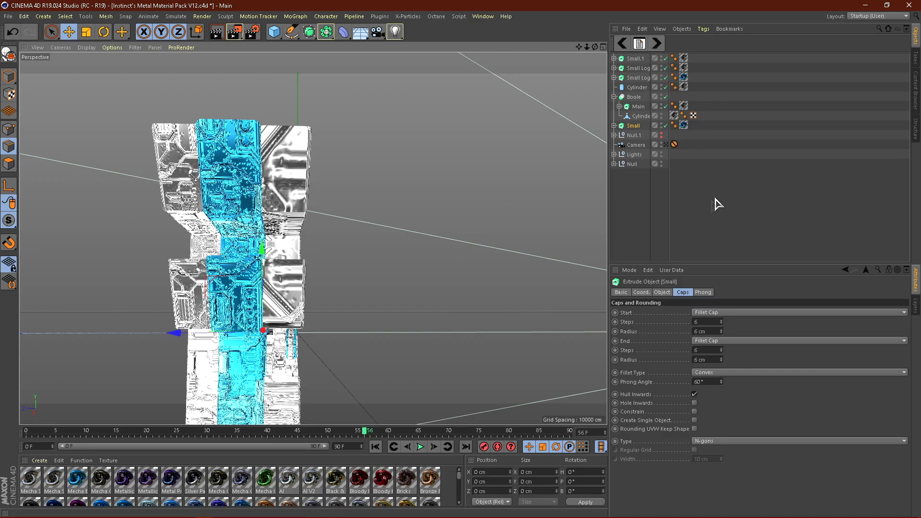
# Look through the scene camera and render a preview of the logo in the active view
pyautogui.click(717, 204)
pyautogui.scroll(-6, 312, 251)
pyautogui.keyDown('alt'); pyautogui.moveTo(312, 251); pyautogui.dragTo(509, 224); pyautogui.keyUp('alt')
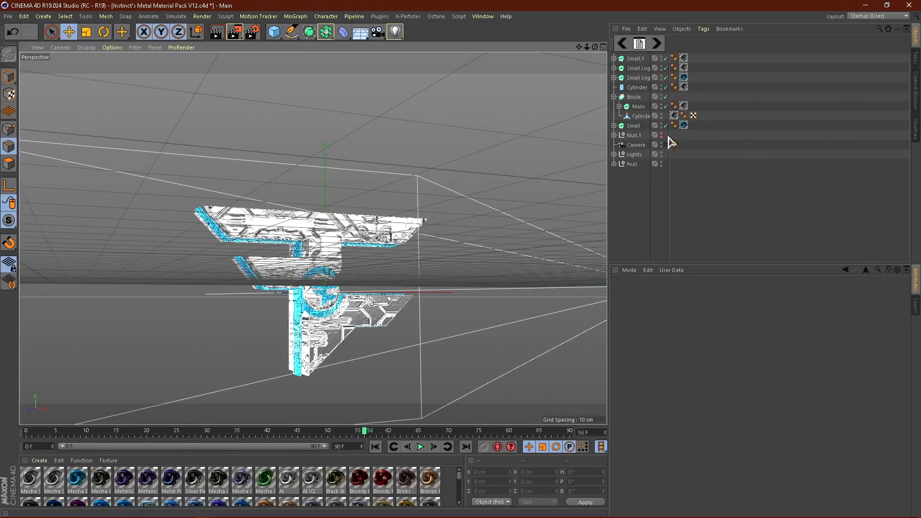
pyautogui.click(667, 145)
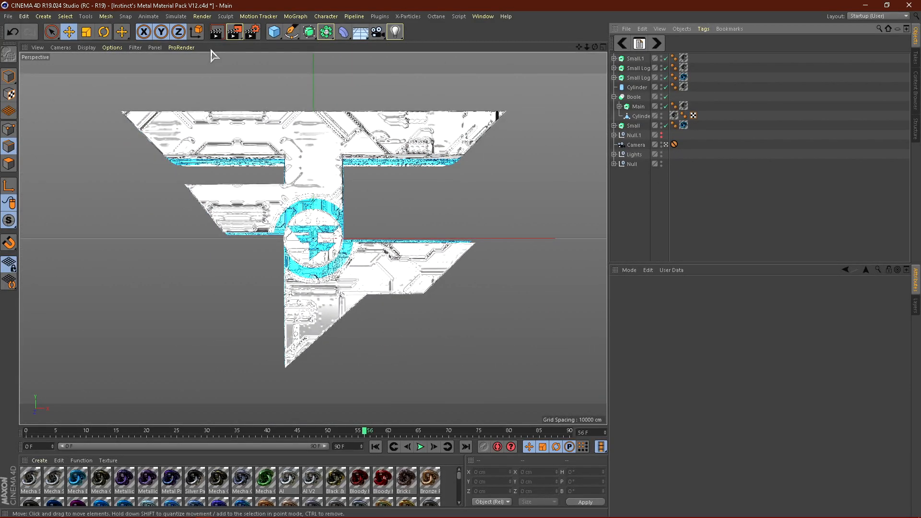
pyautogui.click(216, 31)
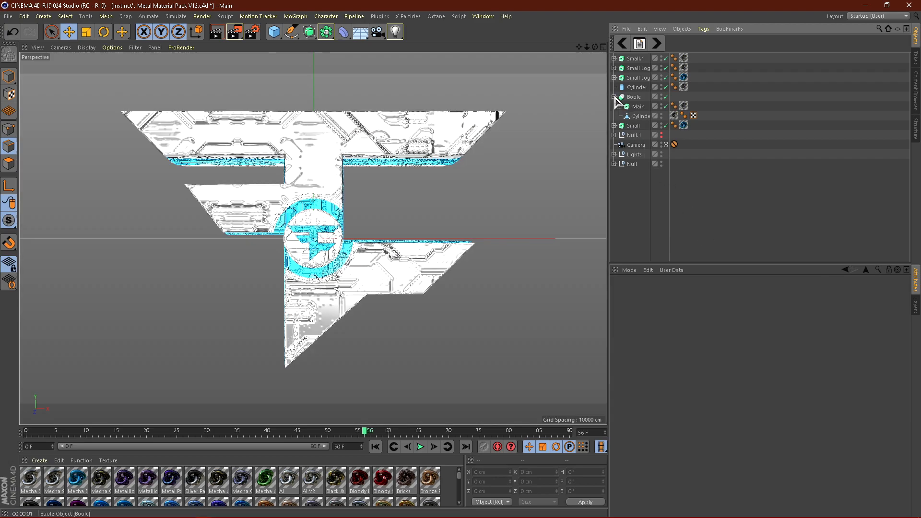
# Group the six logo objects, from the duplicate Small layer through the original Small layer, under one null
pyautogui.click(615, 97)
pyautogui.click(632, 107)
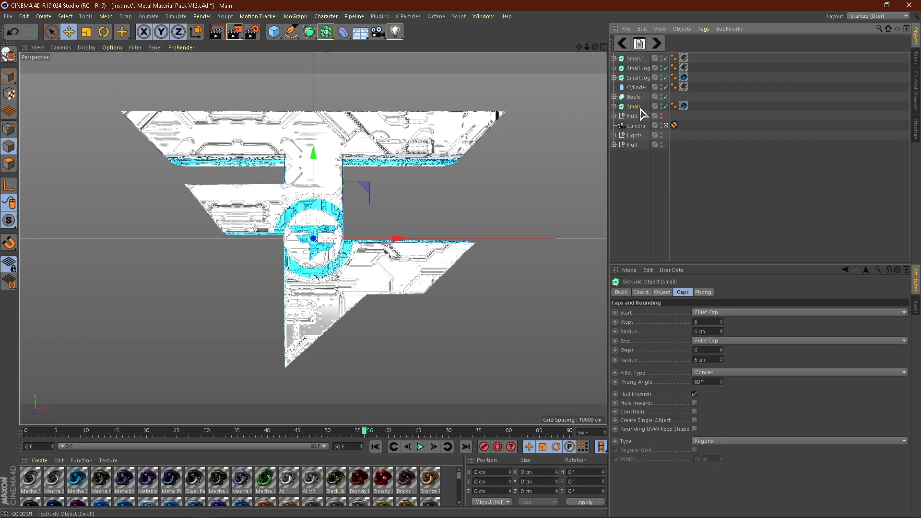
pyautogui.click(634, 60)
pyautogui.keyDown('shift'); pyautogui.click(634, 105); pyautogui.keyUp('shift')
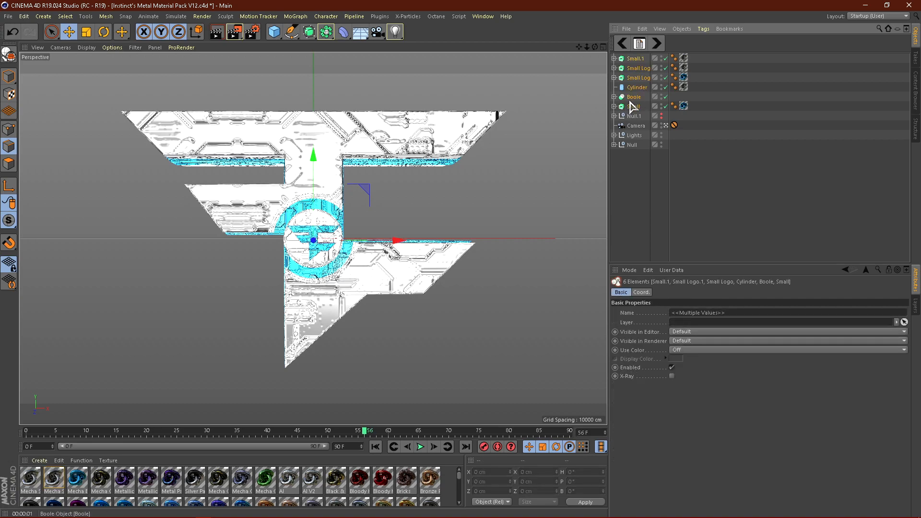
pyautogui.hotkey('alt', 'g')
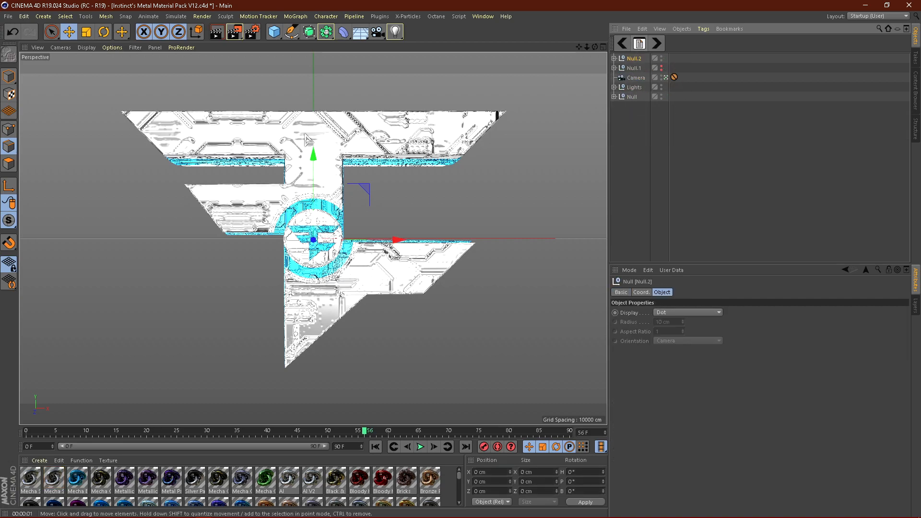
# Tilt the grouped logo about its horizontal axis to show the undersides of its layers, and render the active view
pyautogui.click(103, 32)
pyautogui.moveTo(288, 239); pyautogui.dragTo(312, 237)
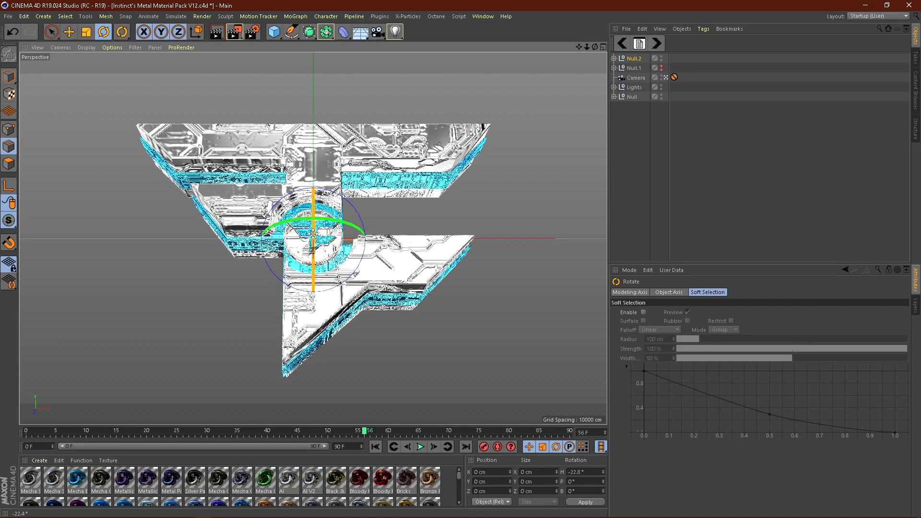
pyautogui.hotkey('ctrl', 'z')
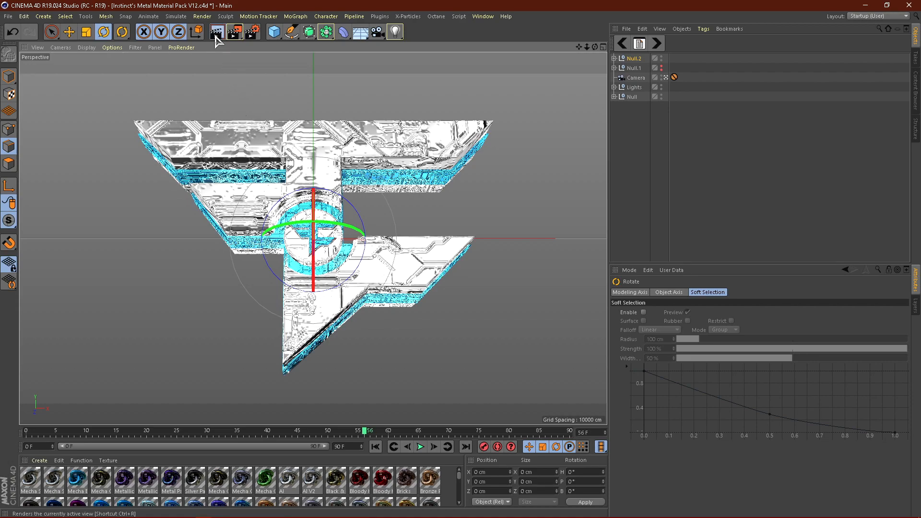
pyautogui.click(216, 32)
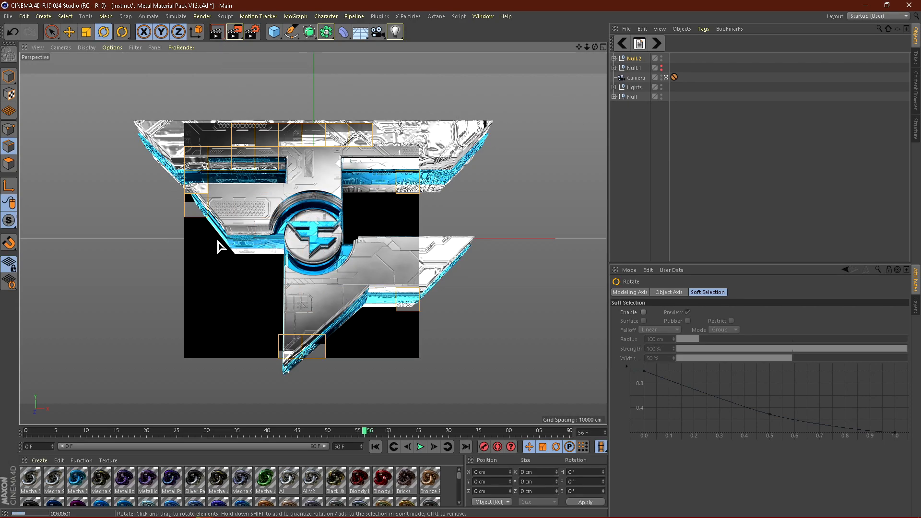